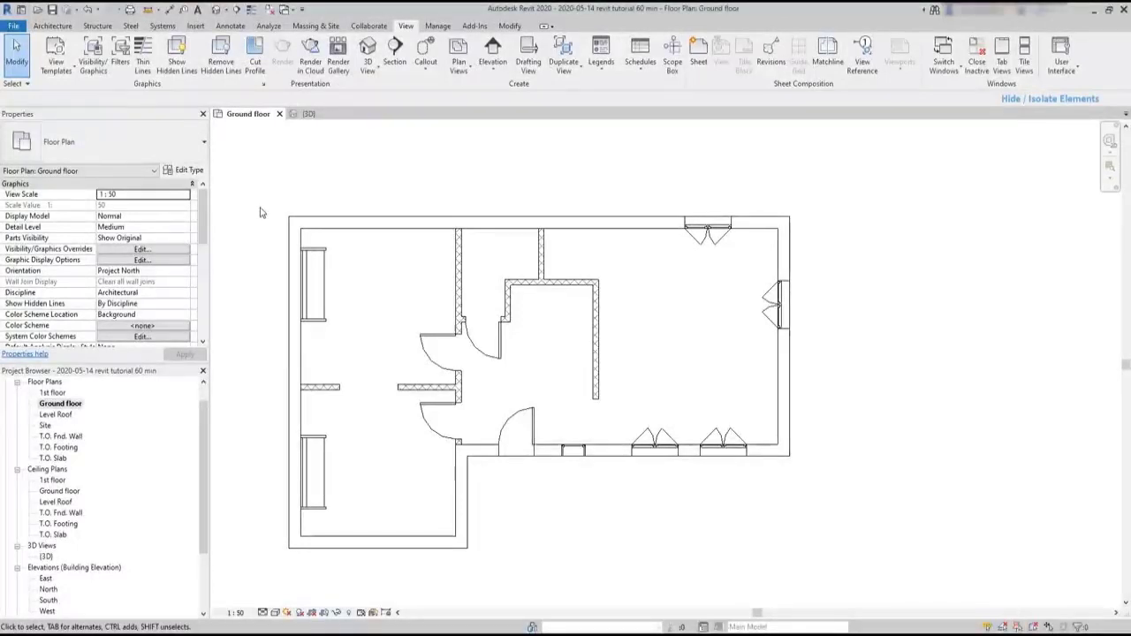
- Temporarily hide the floor slab covering the house in the 3D view
left_click(320, 115)
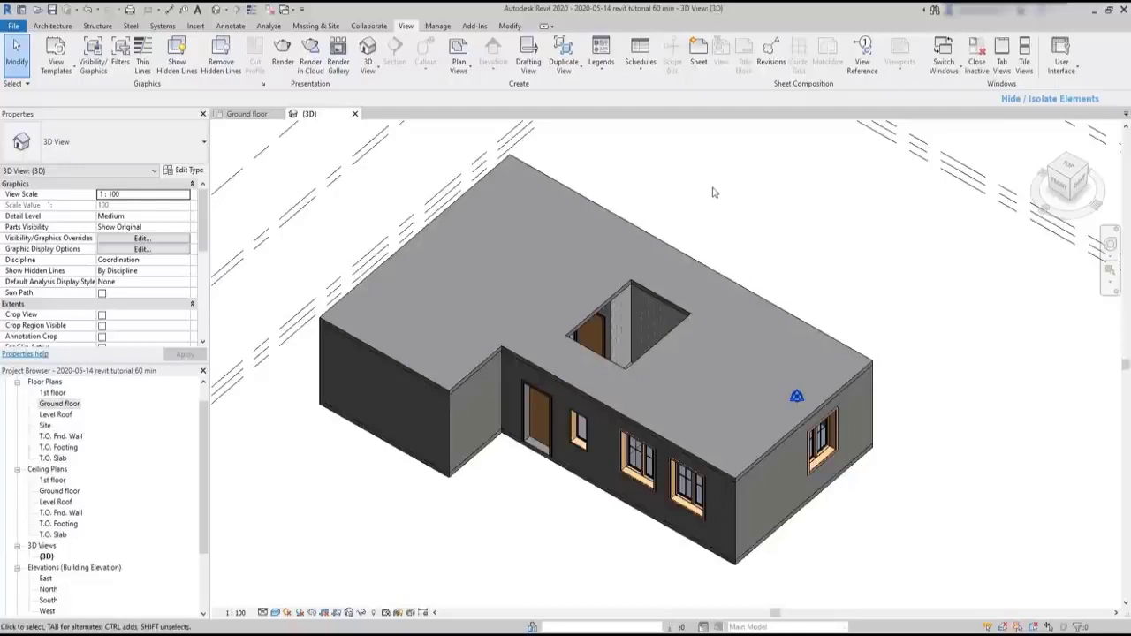
left_click(696, 263)
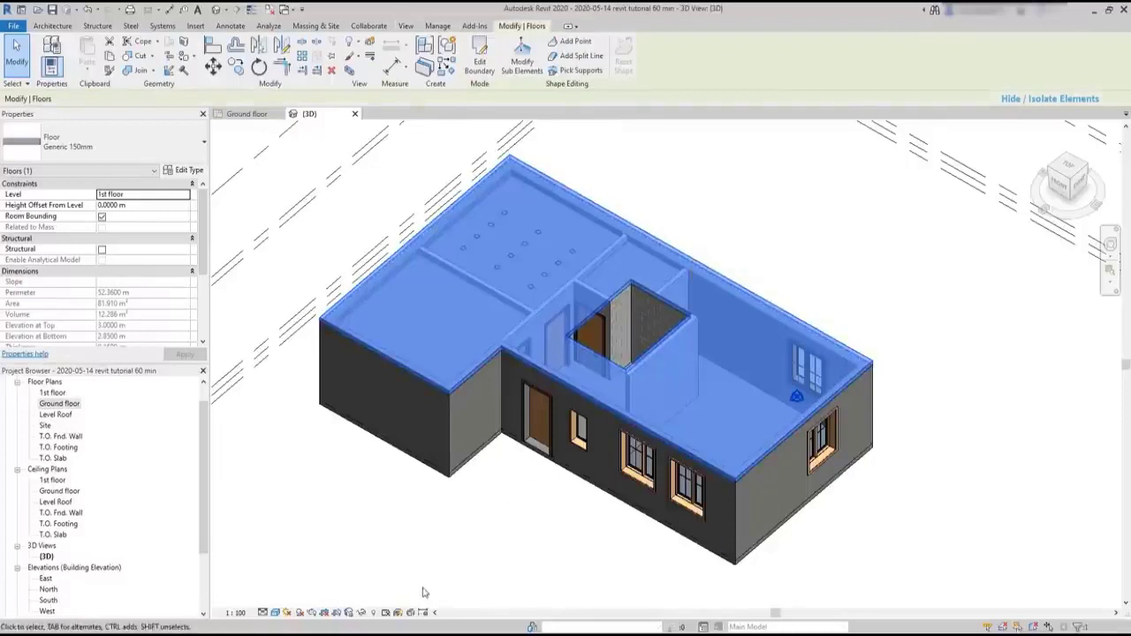
left_click(349, 612)
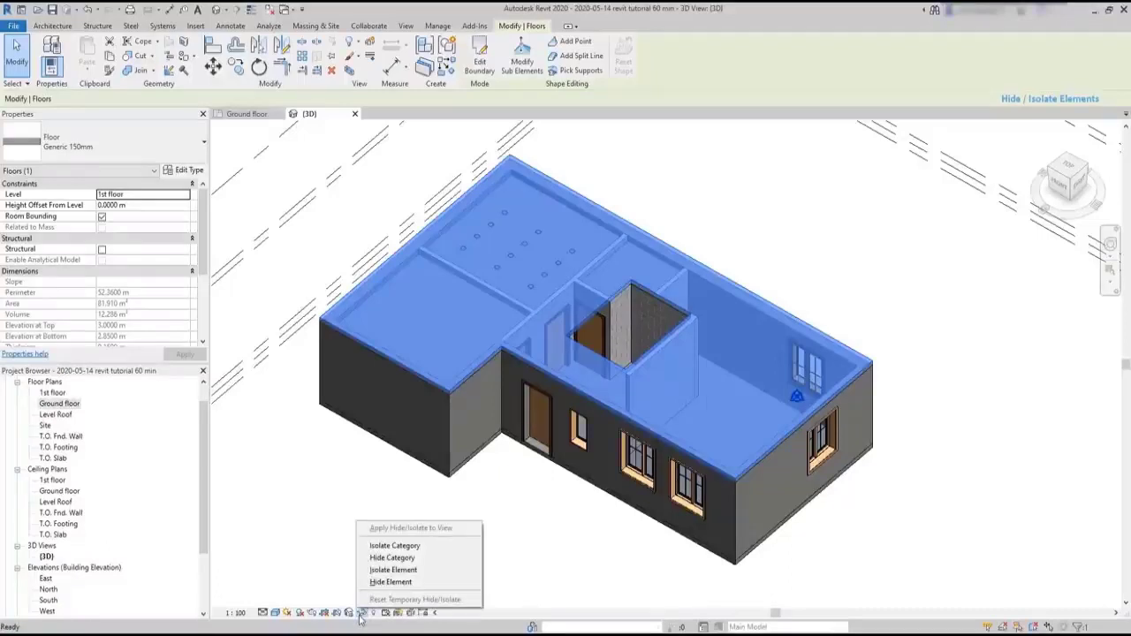
left_click(436, 583)
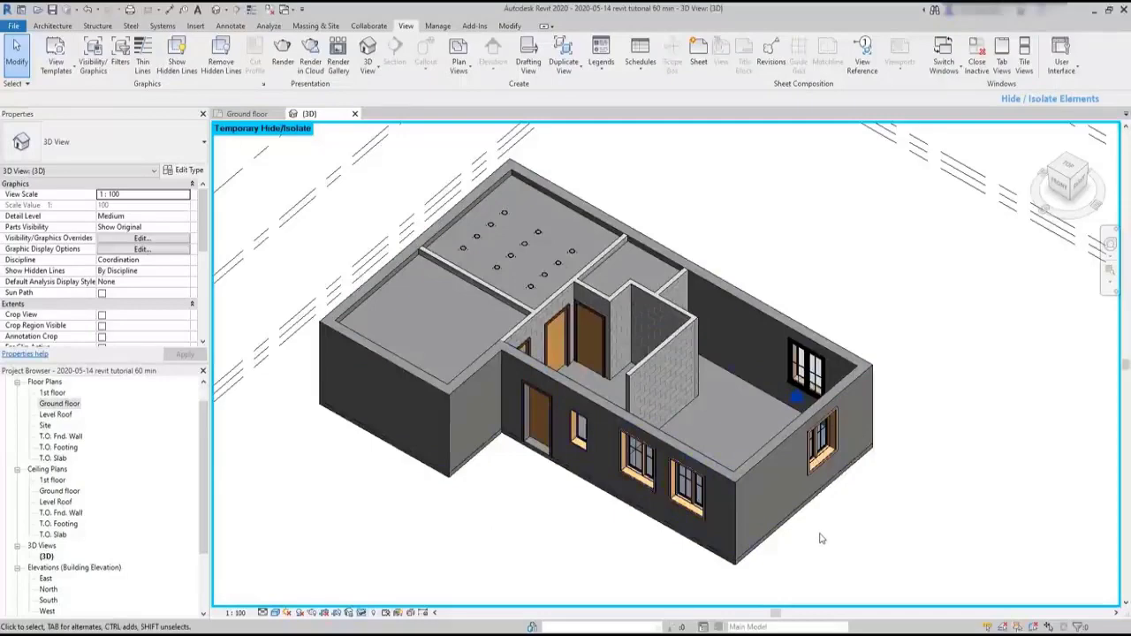
- Temporarily hide only the double casement window closest to the corner of the front wall
middle_click_drag(820, 535, 798, 515)
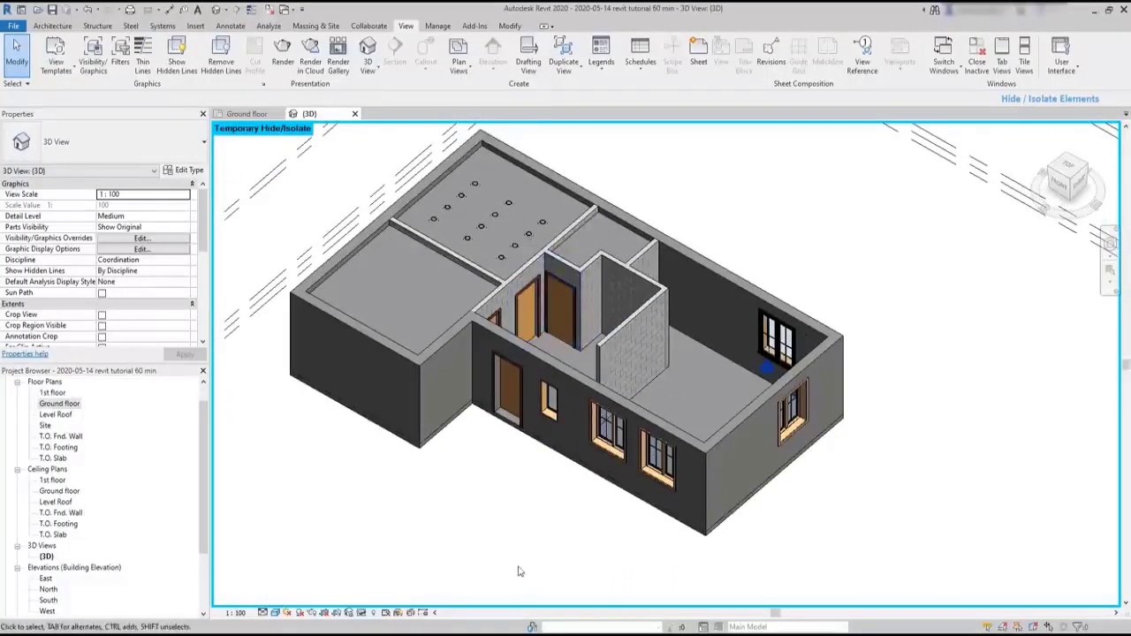
left_click(653, 477)
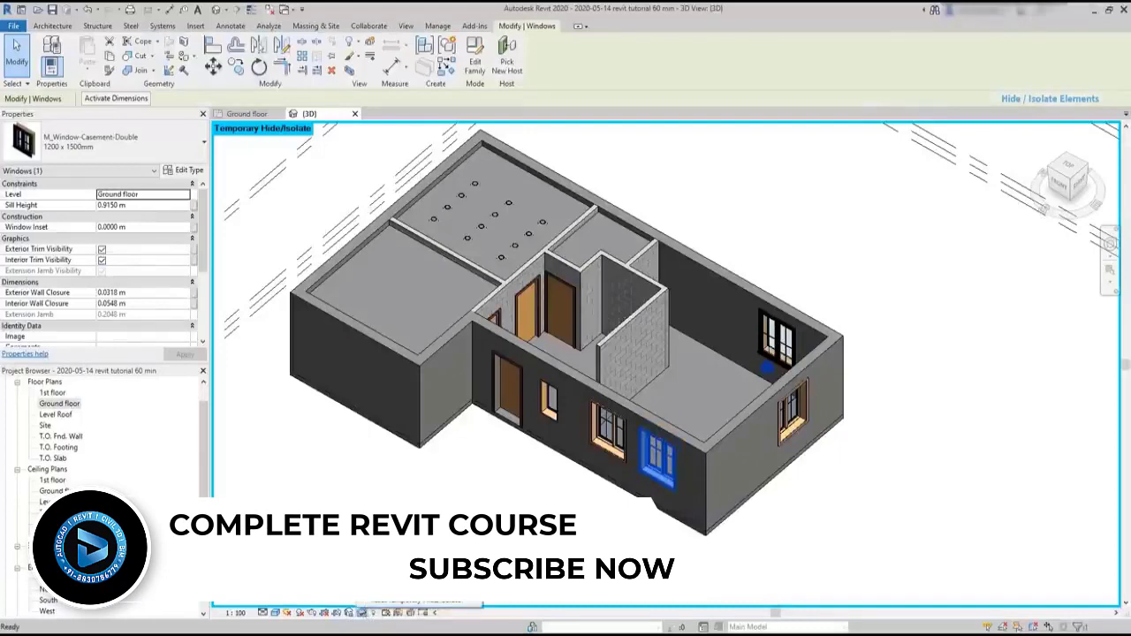
left_click(394, 584)
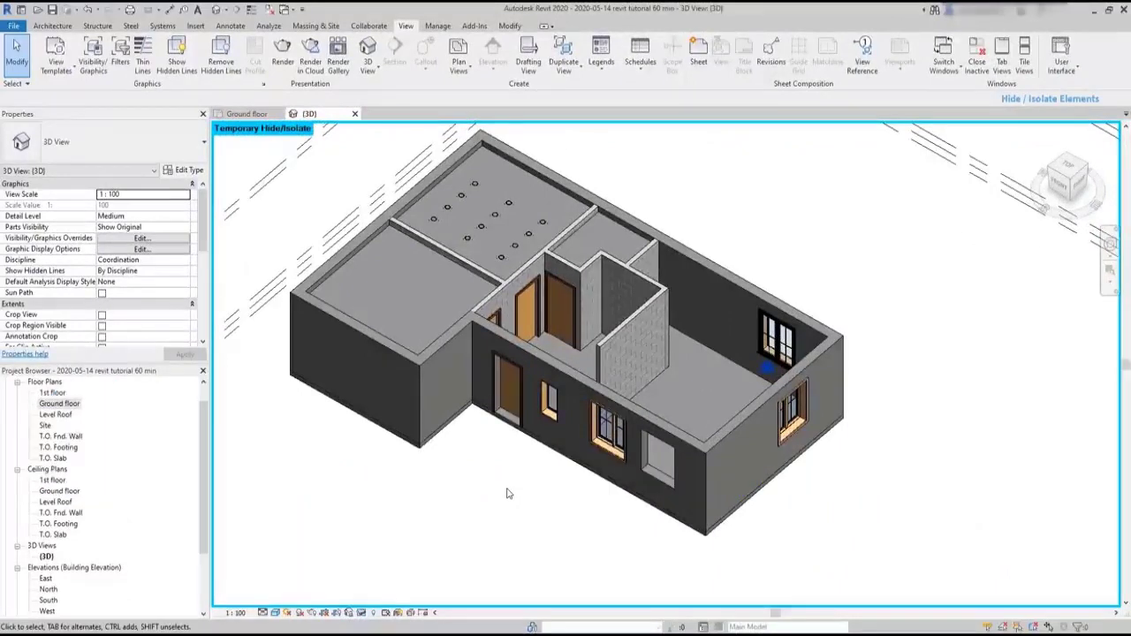
- Temporarily hide the whole category of the entrance door, so that every door is hidden
left_click(521, 423)
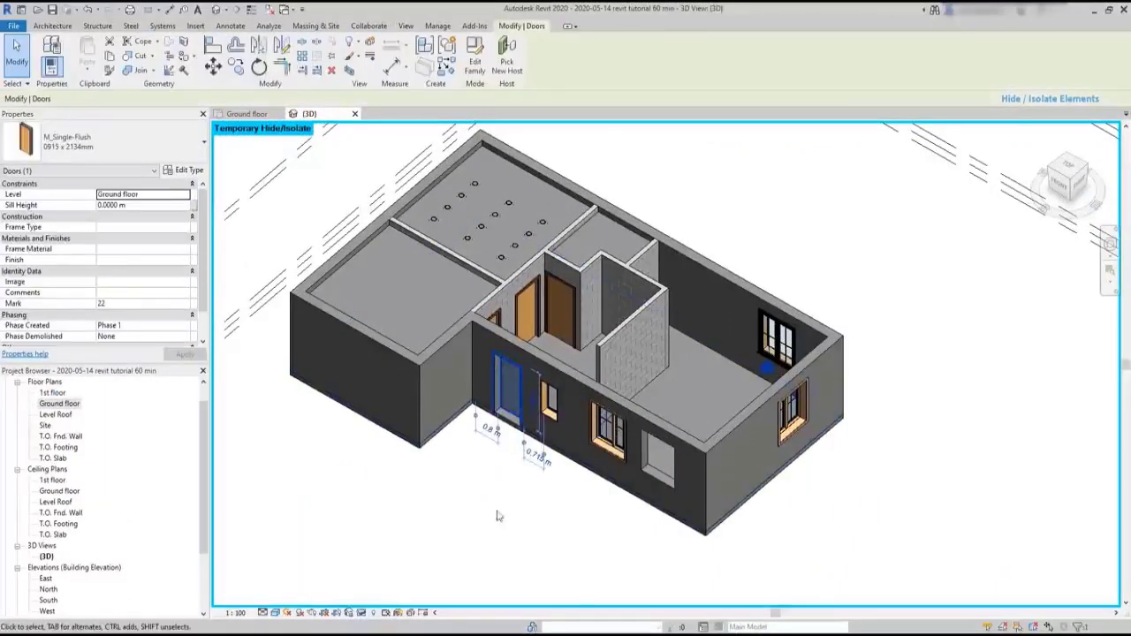
left_click(361, 613)
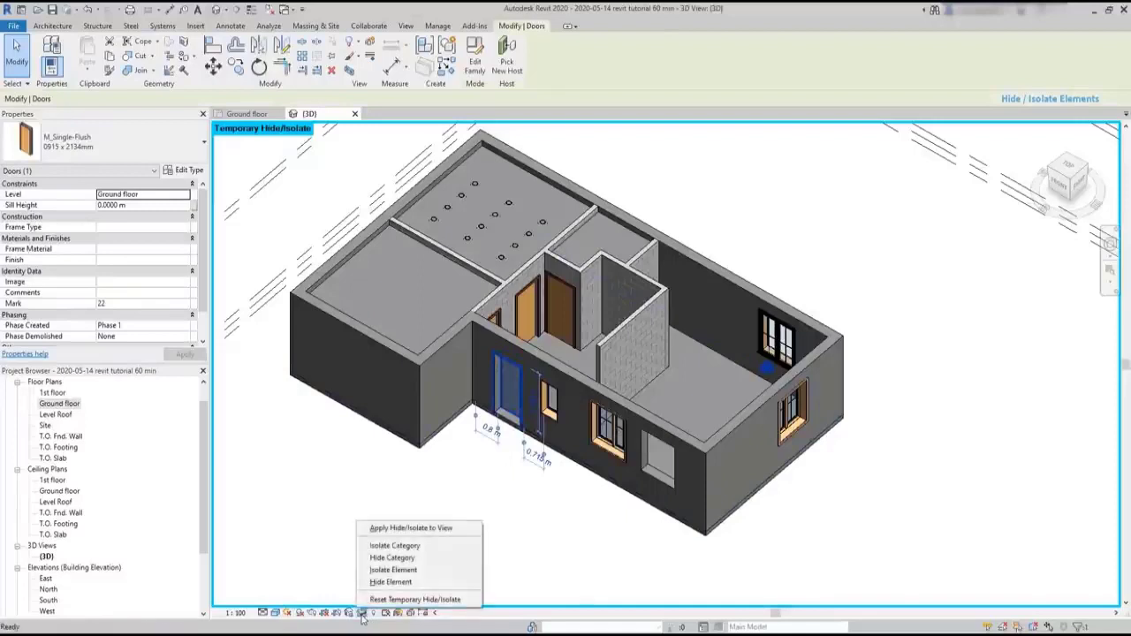
left_click(439, 559)
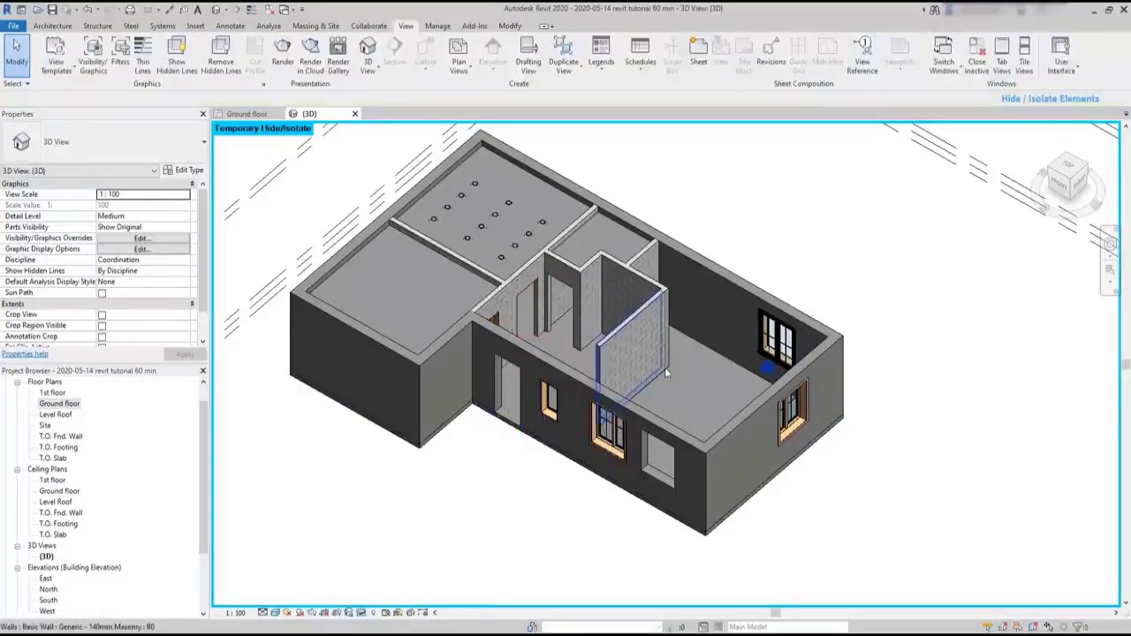
- Temporarily isolate the double casement window nearer the middle of the front wall as a single element, and reset the temporary hide/isolate
middle_click_drag(688, 375, 636, 349, "shift")
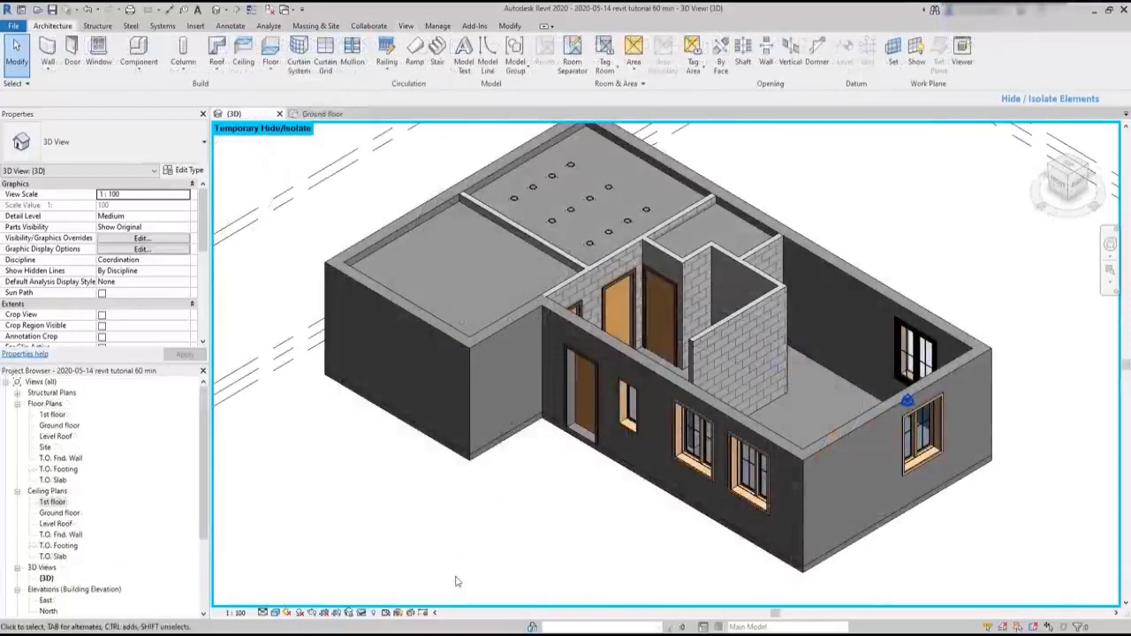
left_click(705, 461)
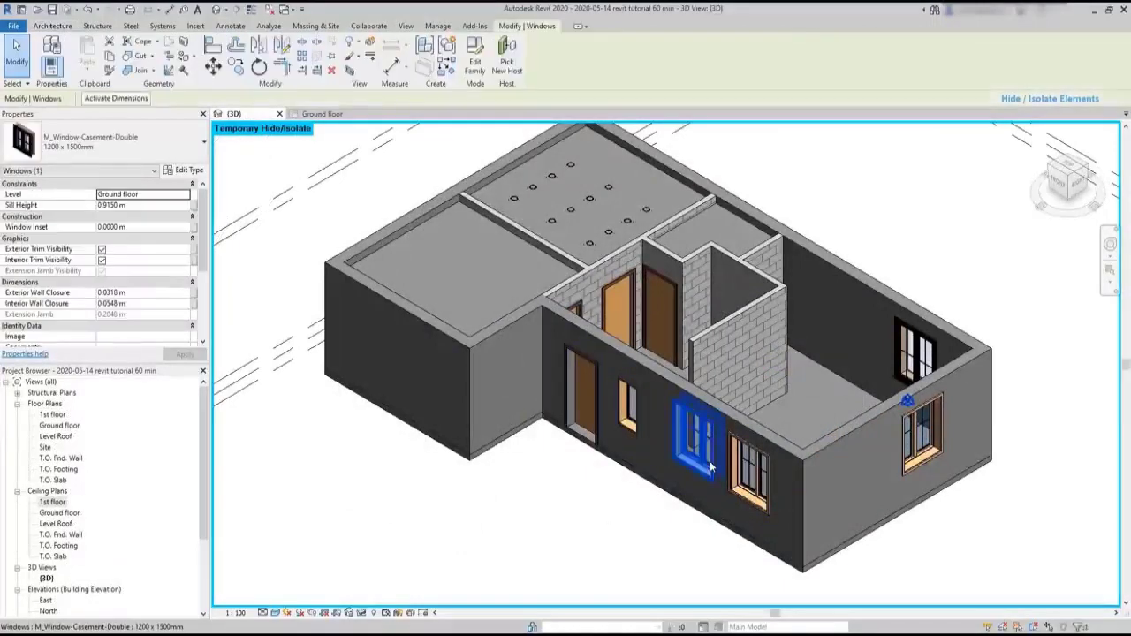
left_click(361, 613)
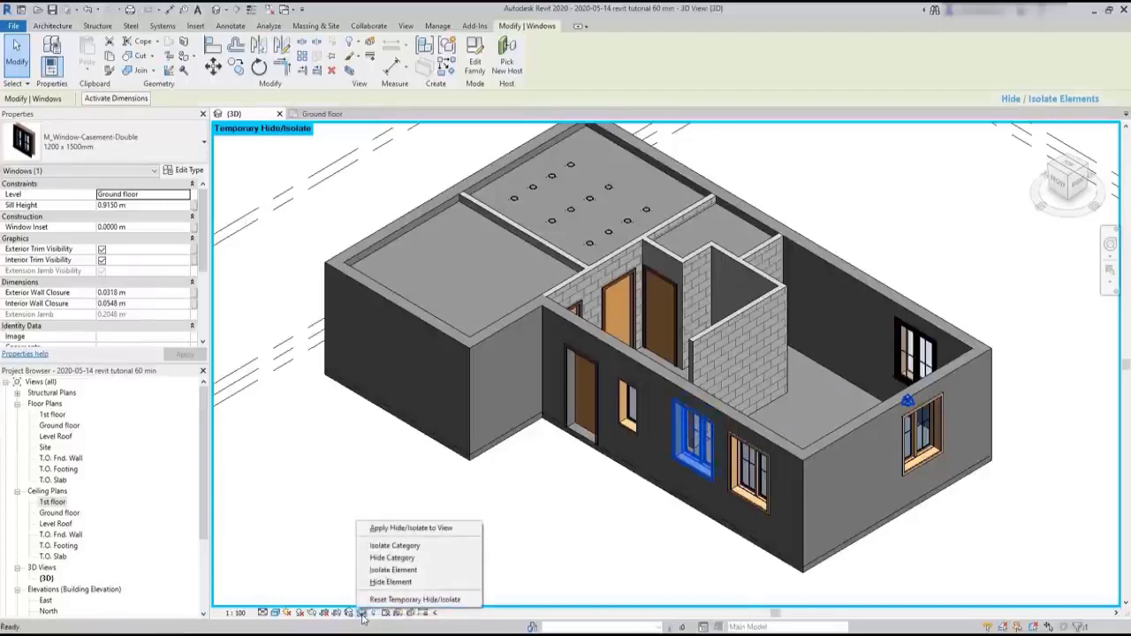
left_click(430, 573)
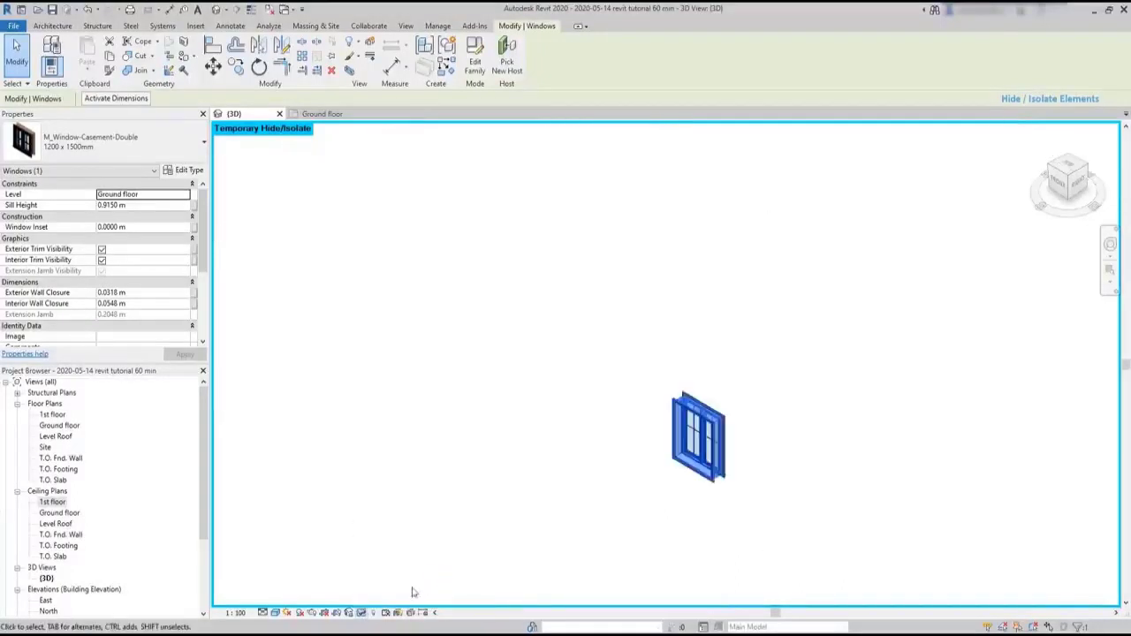
left_click(361, 613)
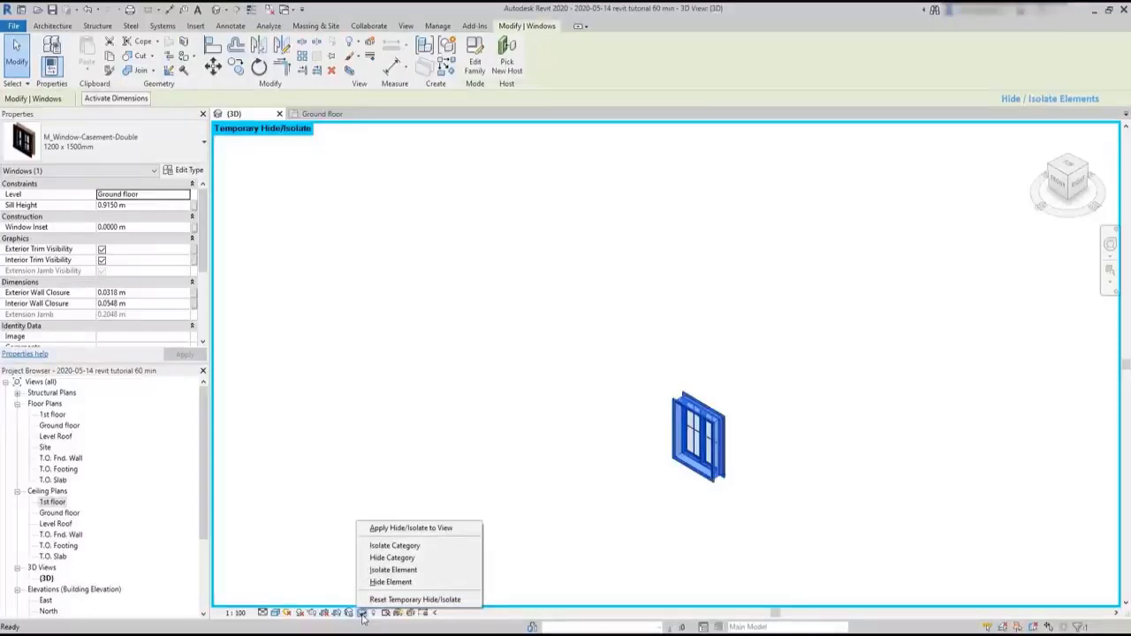
left_click(433, 599)
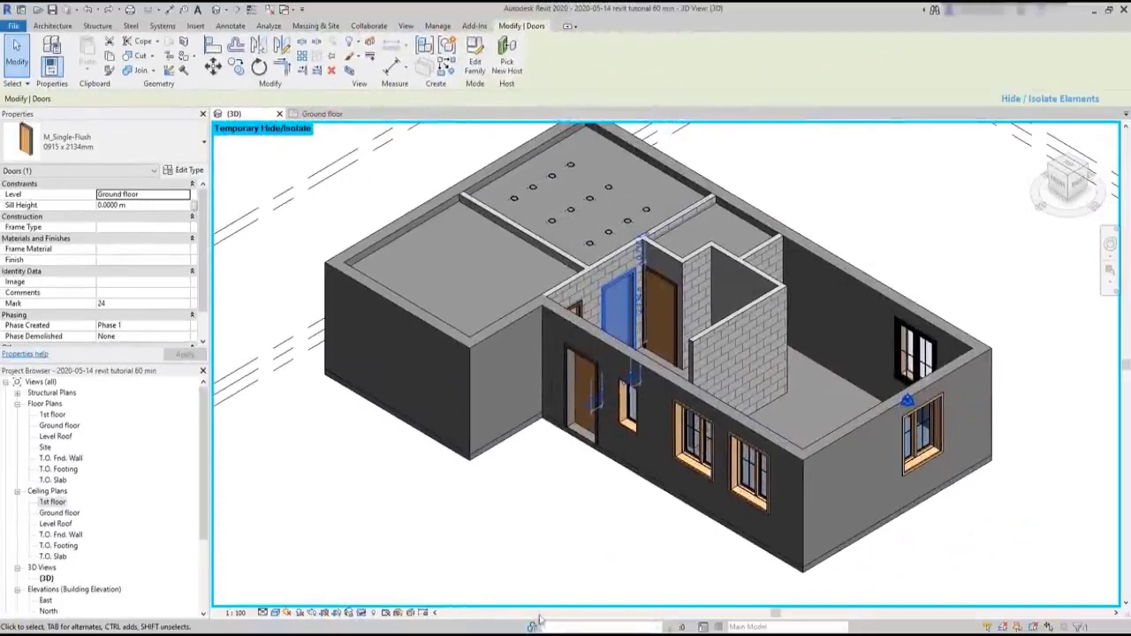
- Temporarily isolate the Doors category using the selected interior door, inspect the doors, and reset the temporary hide/isolate
left_click(361, 612)
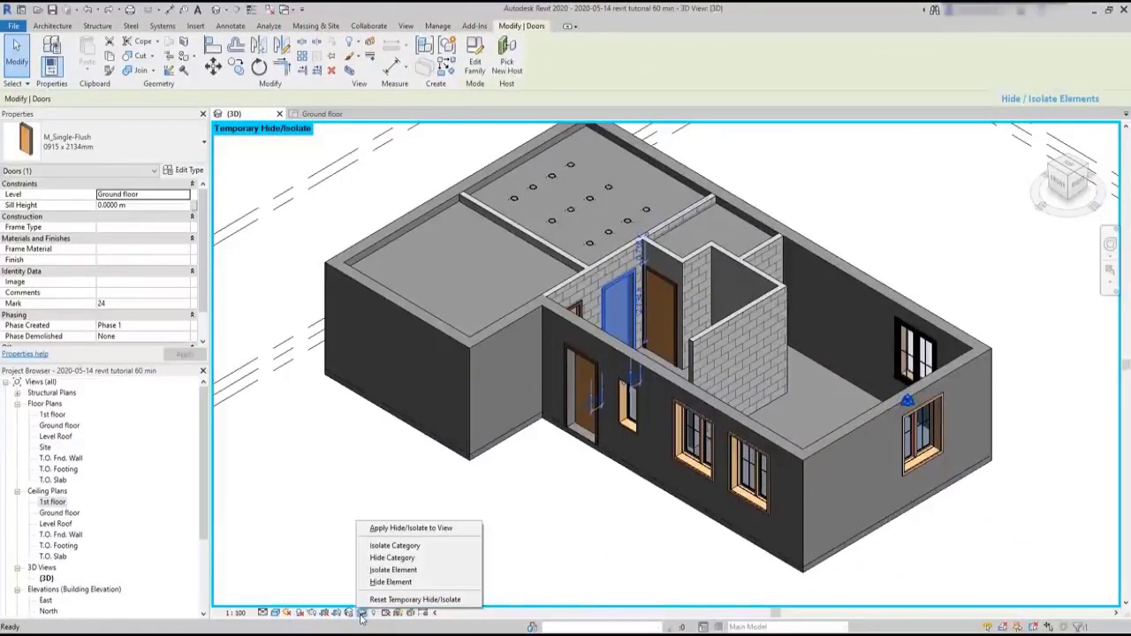
left_click(432, 547)
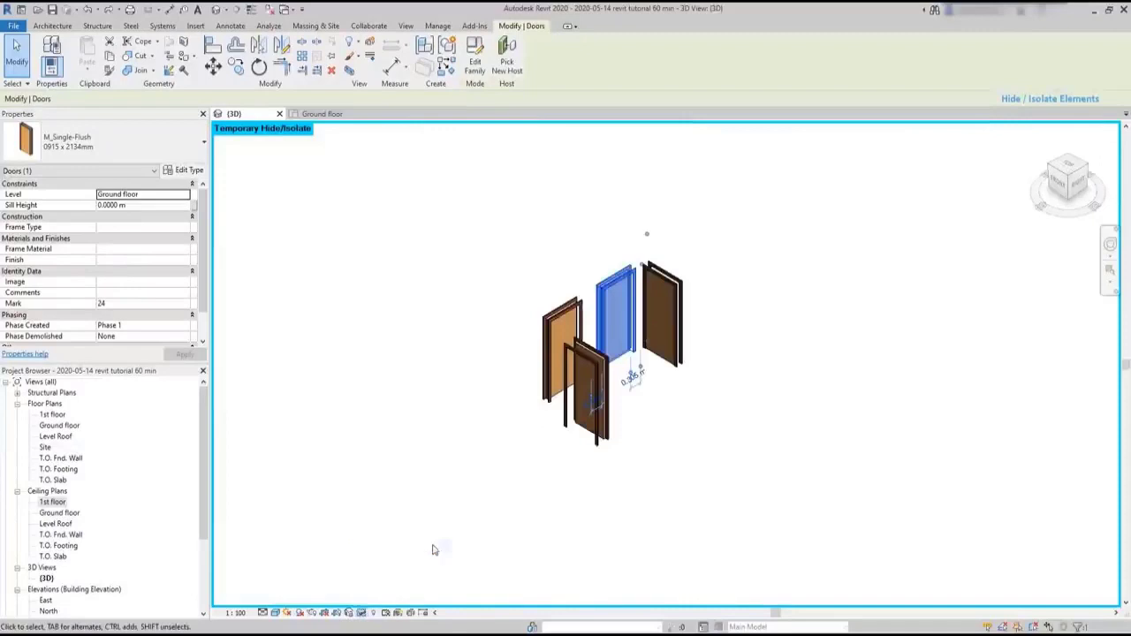
left_click(775, 494)
middle_click_drag(757, 382, 779, 352, "shift")
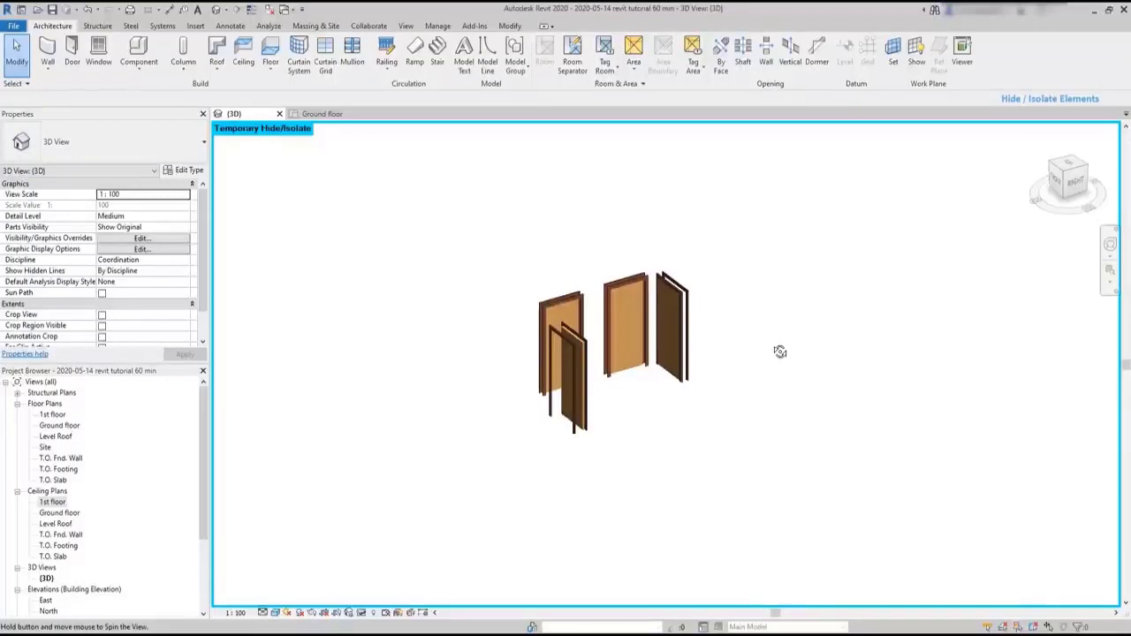
key("h")
key("r")
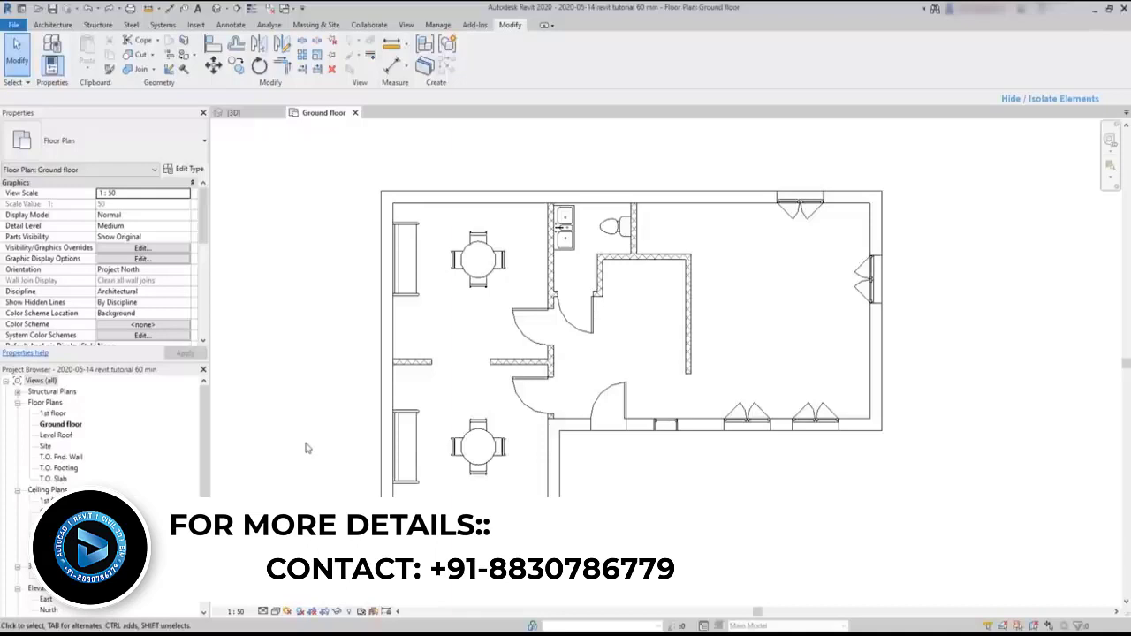
- Duplicate the Ground floor plan view as an independent view without detailing
right_click(71, 428)
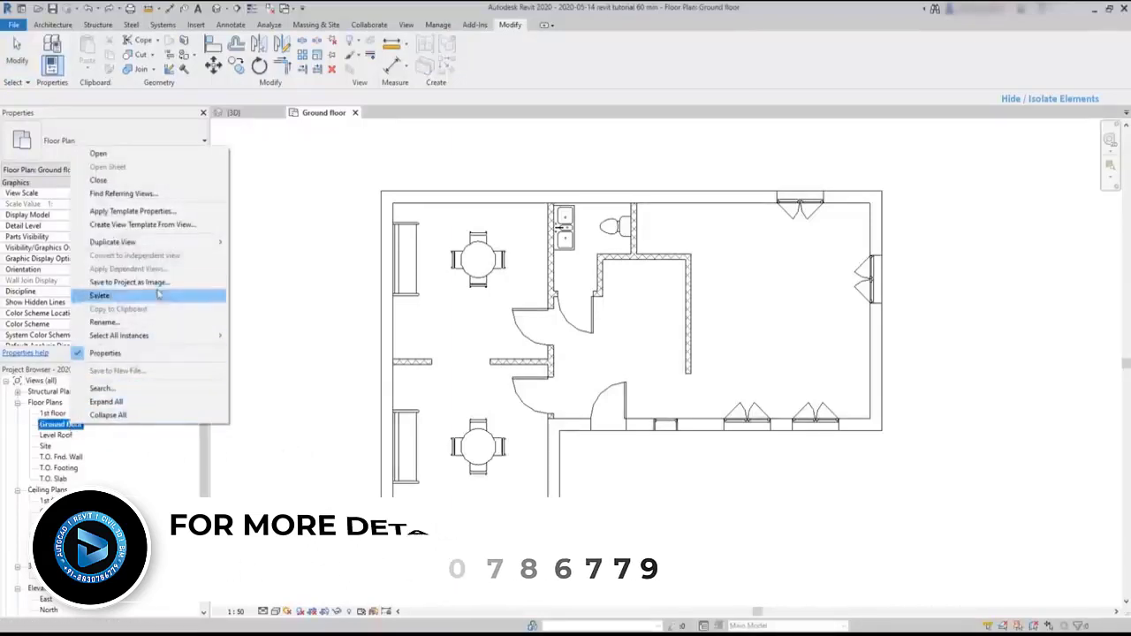
mouse_move(187, 243)
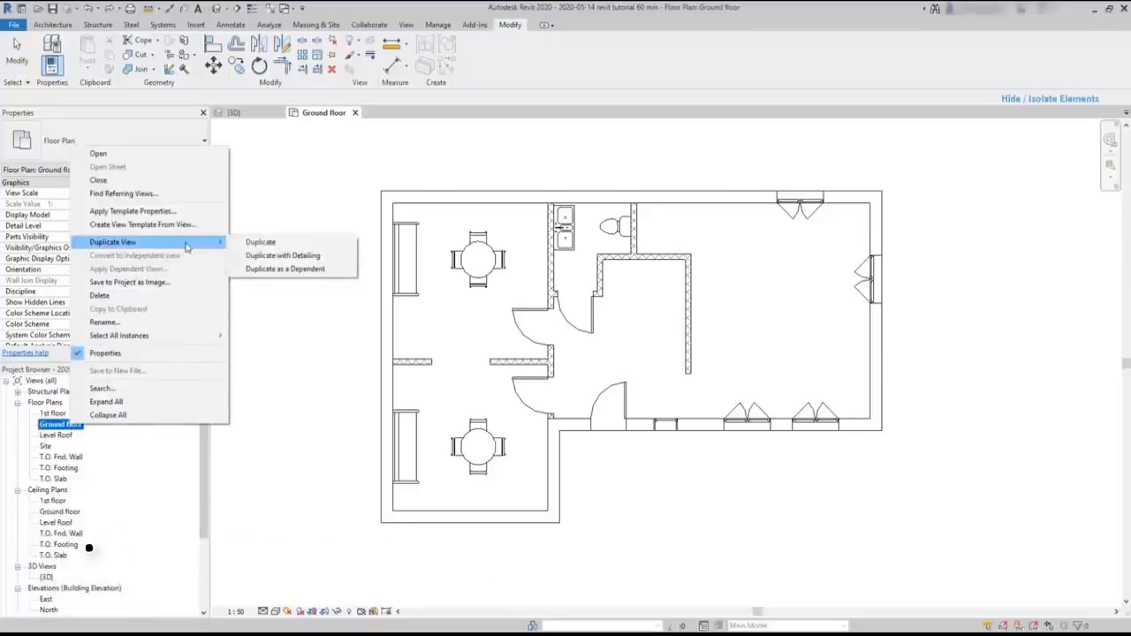
left_click(283, 243)
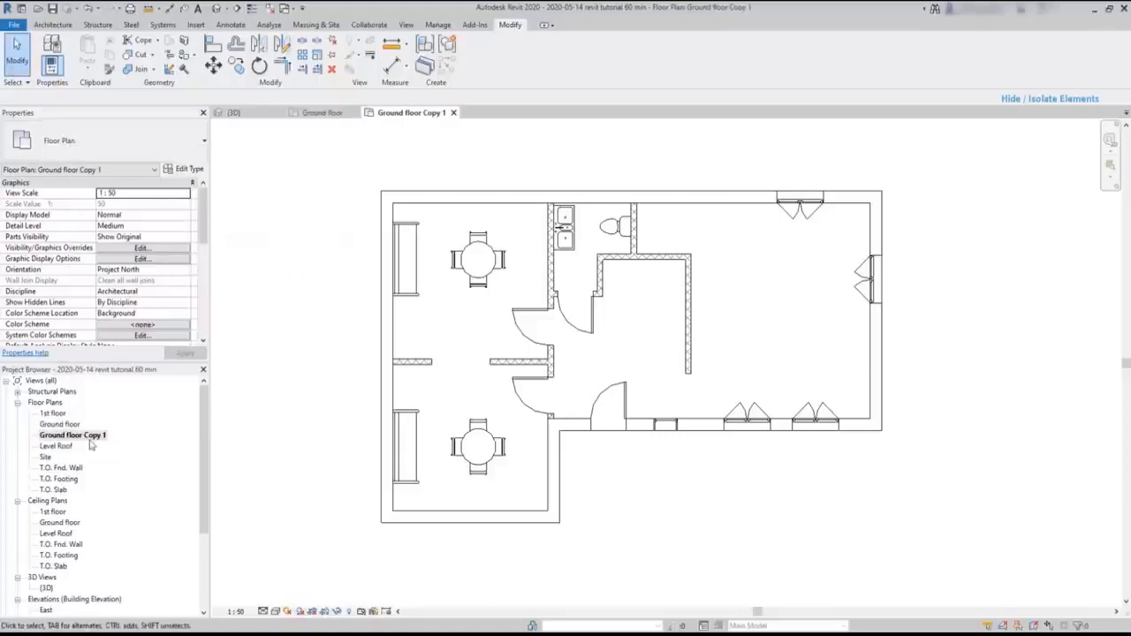
- Rename the duplicated floor plan view as "Ground floor w/o furniture"
left_click(93, 437)
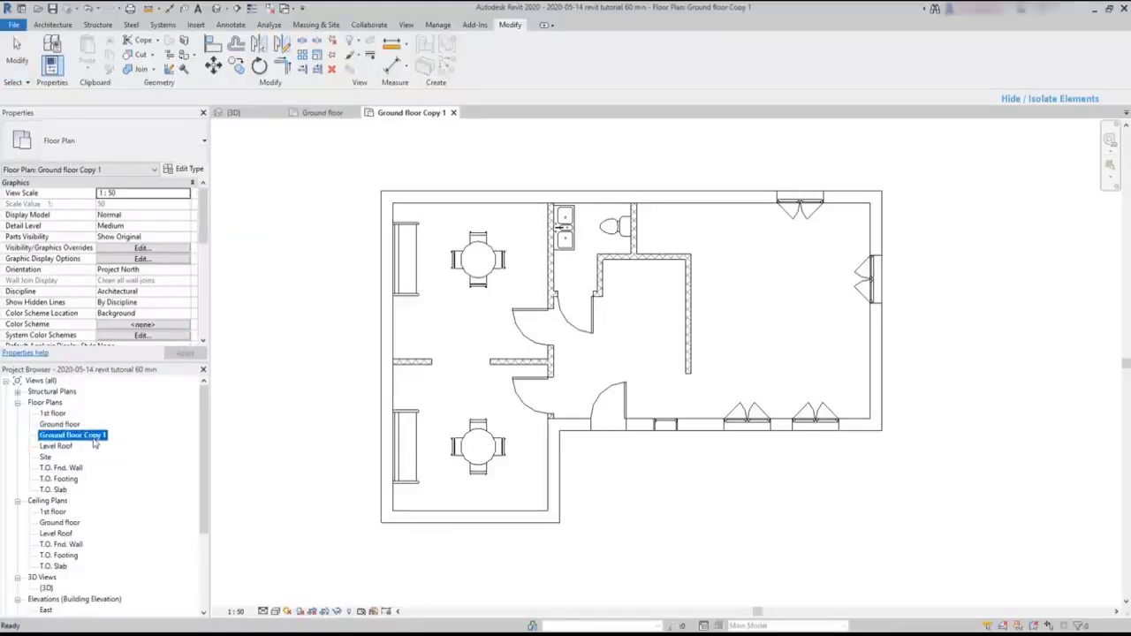
left_click(107, 438)
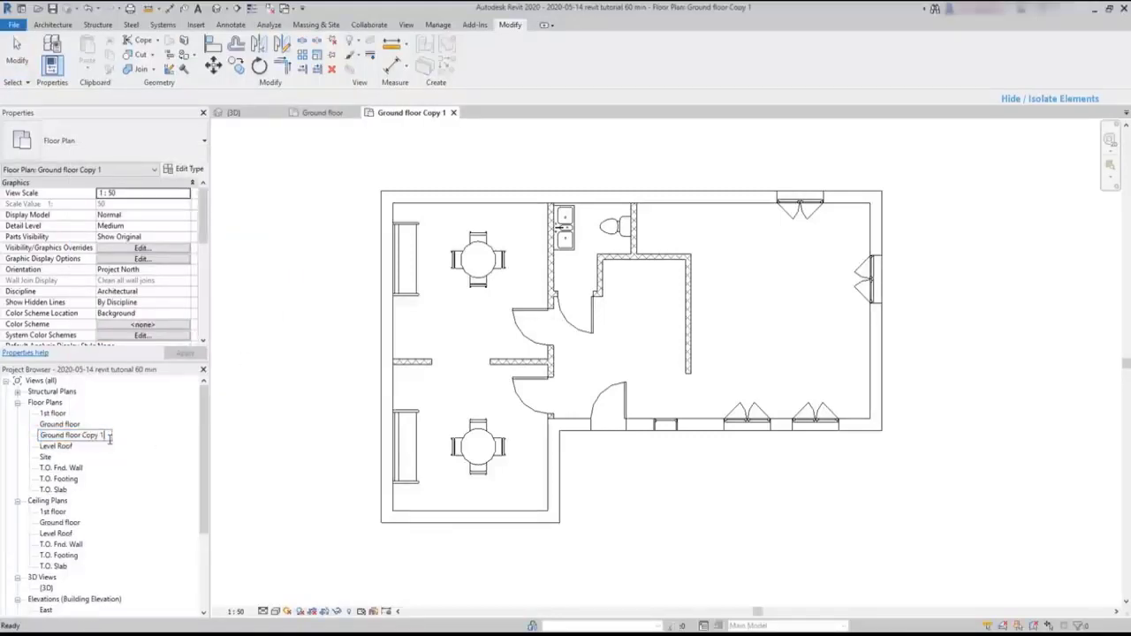
key("BackSpace")
key("BackSpace")
key("BackSpace")
key("BackSpace")
key("BackSpace")
key("BackSpace")
type("w/o furniture")
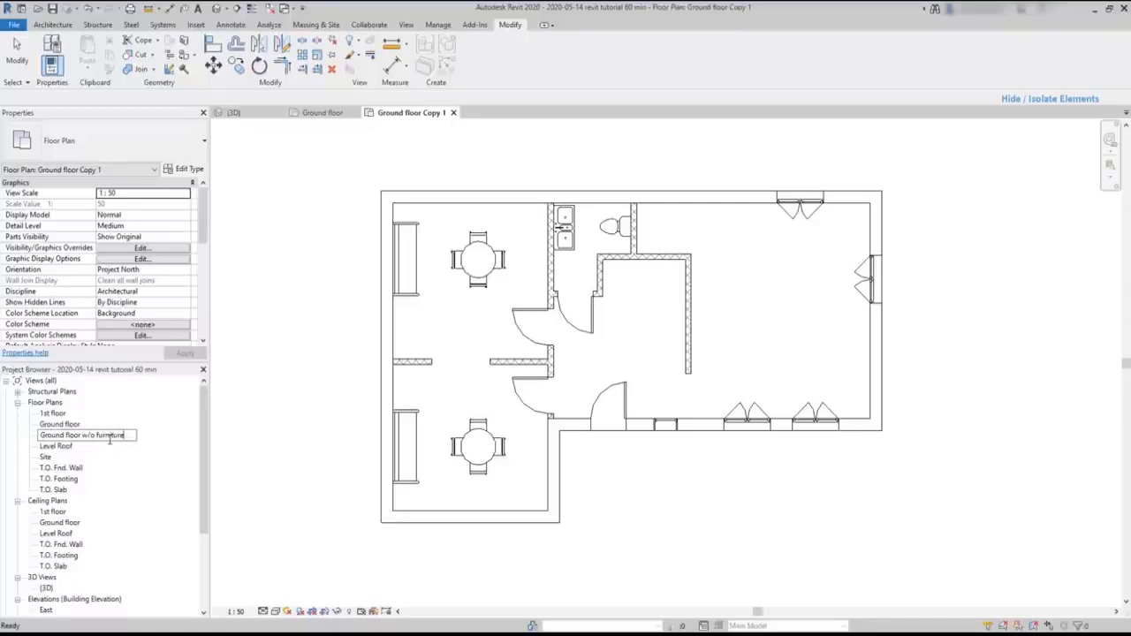
left_click(236, 529)
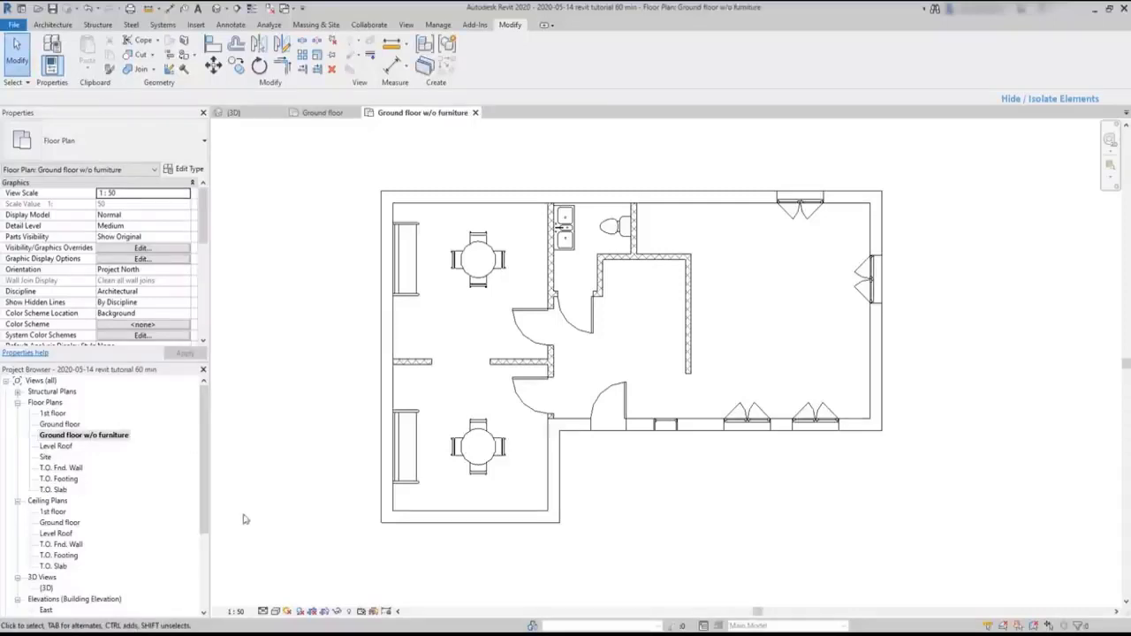
- Hide only the upper room's round dining table with chairs in the view as a single element
left_click(480, 277)
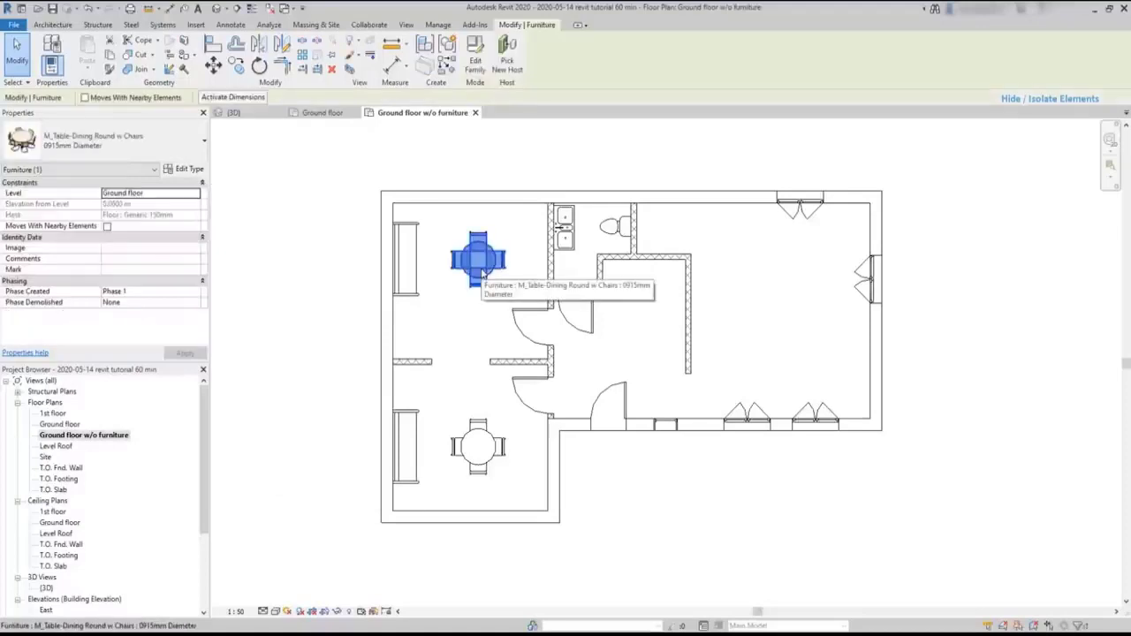
right_click(483, 275)
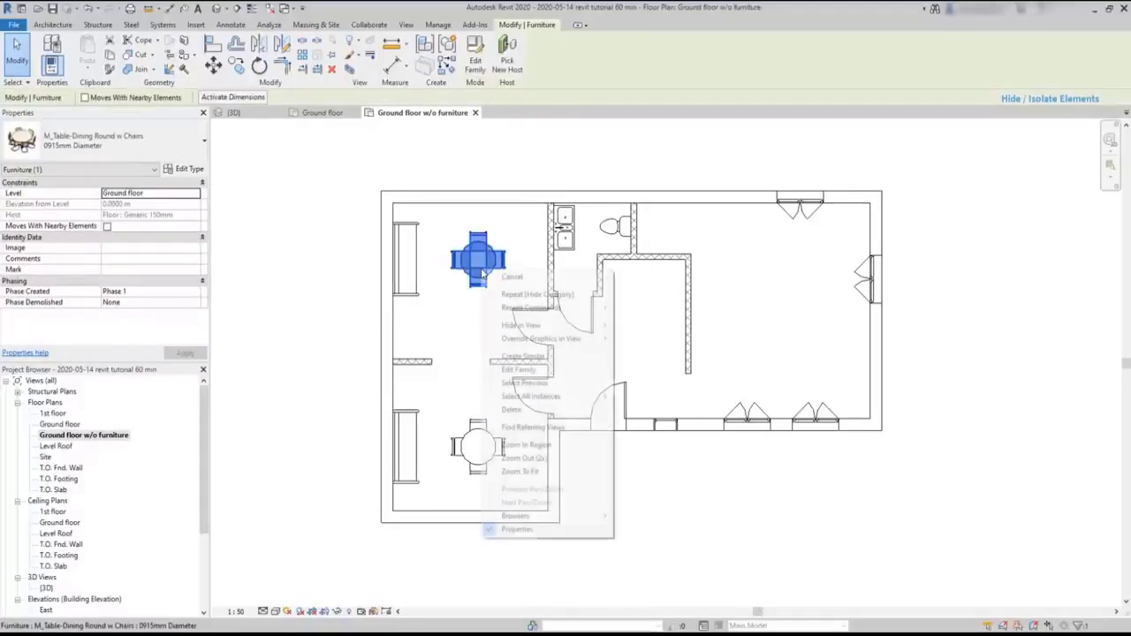
mouse_move(562, 332)
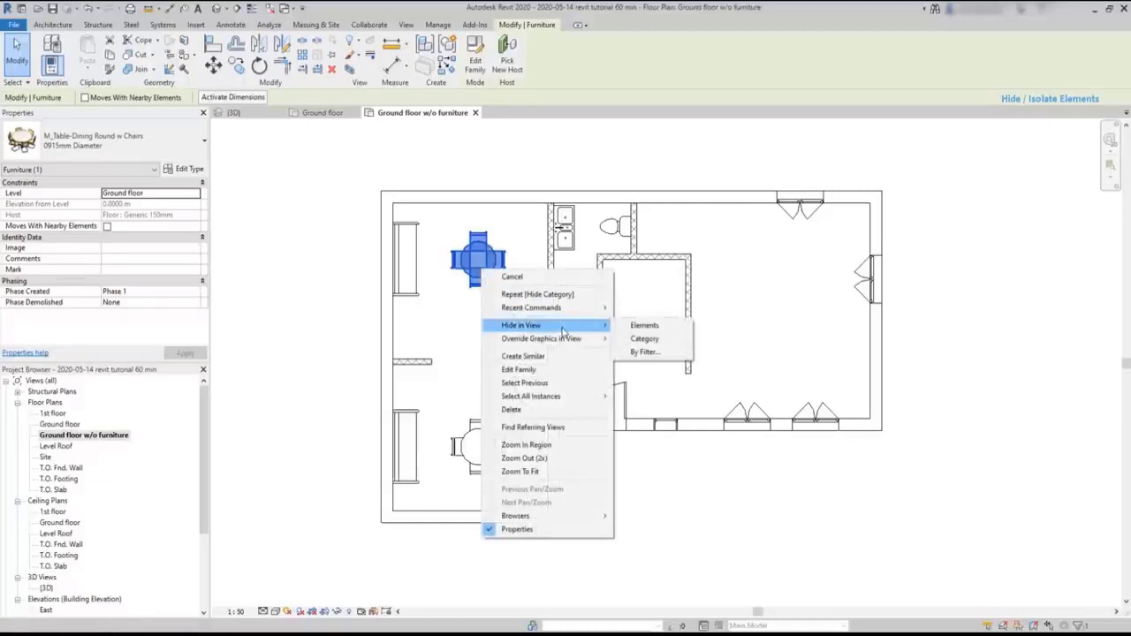
left_click(655, 328)
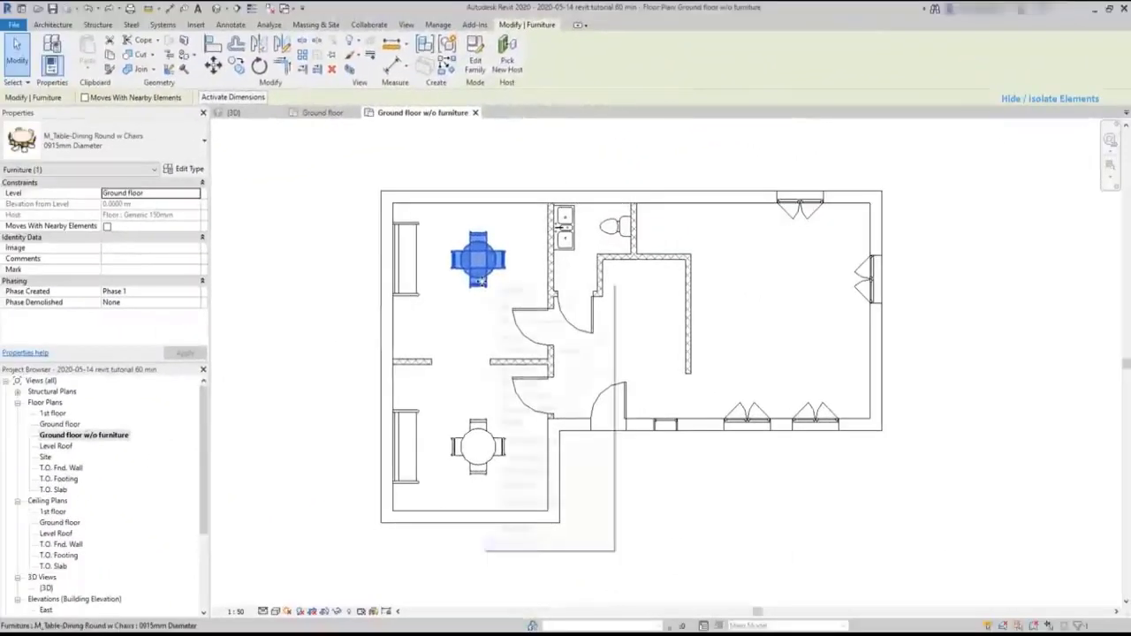
- Hide the entire furniture category in the plan view, based on the upper room's round dining table
right_click(480, 280)
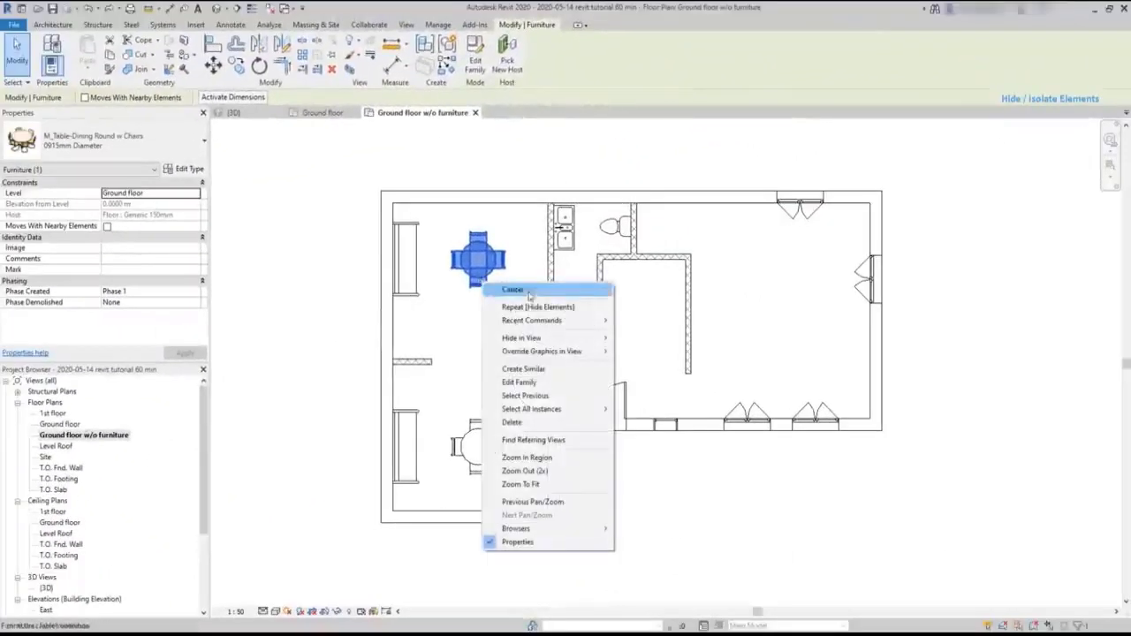
mouse_move(563, 338)
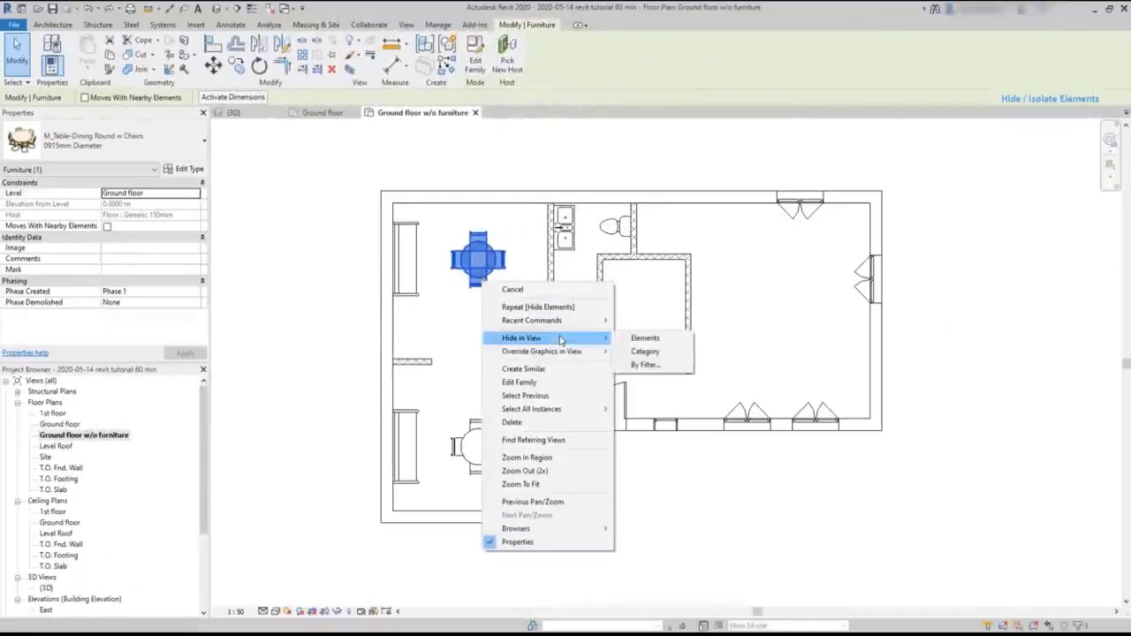
left_click(646, 352)
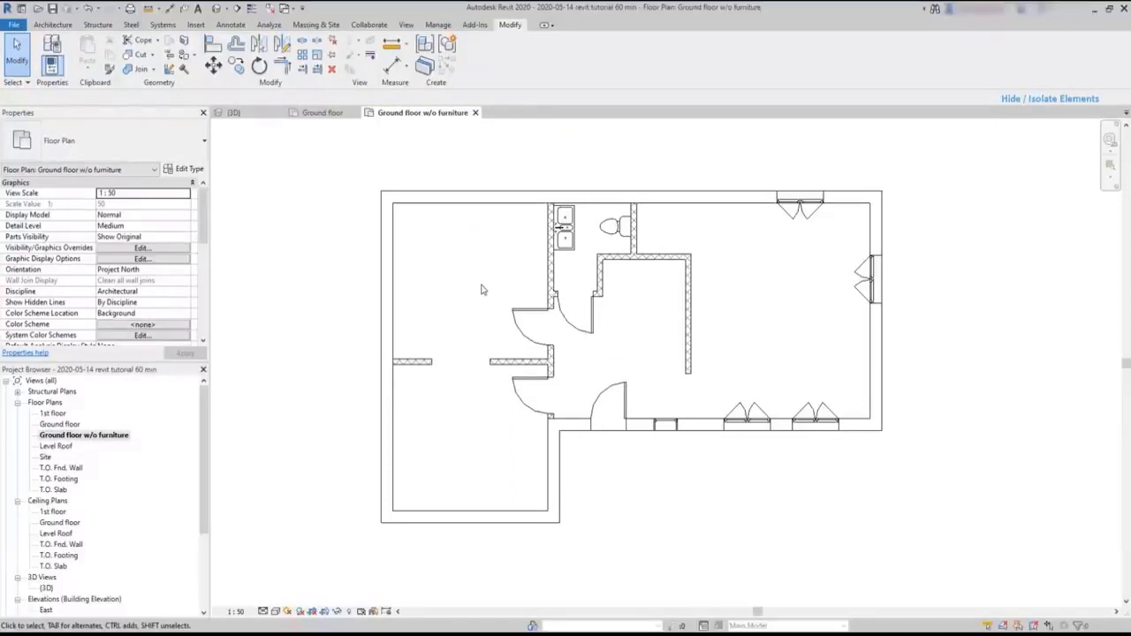
- Hide the entire plumbing fixtures category in the plan view, based on the kitchen sink in the bathroom
left_click(570, 236)
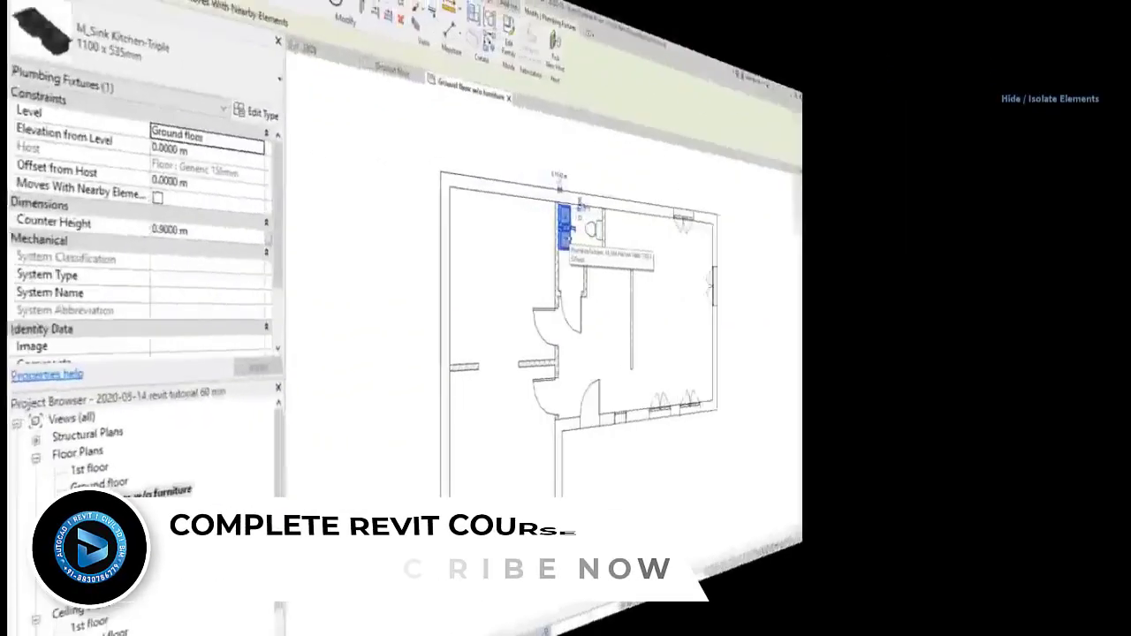
right_click(579, 234)
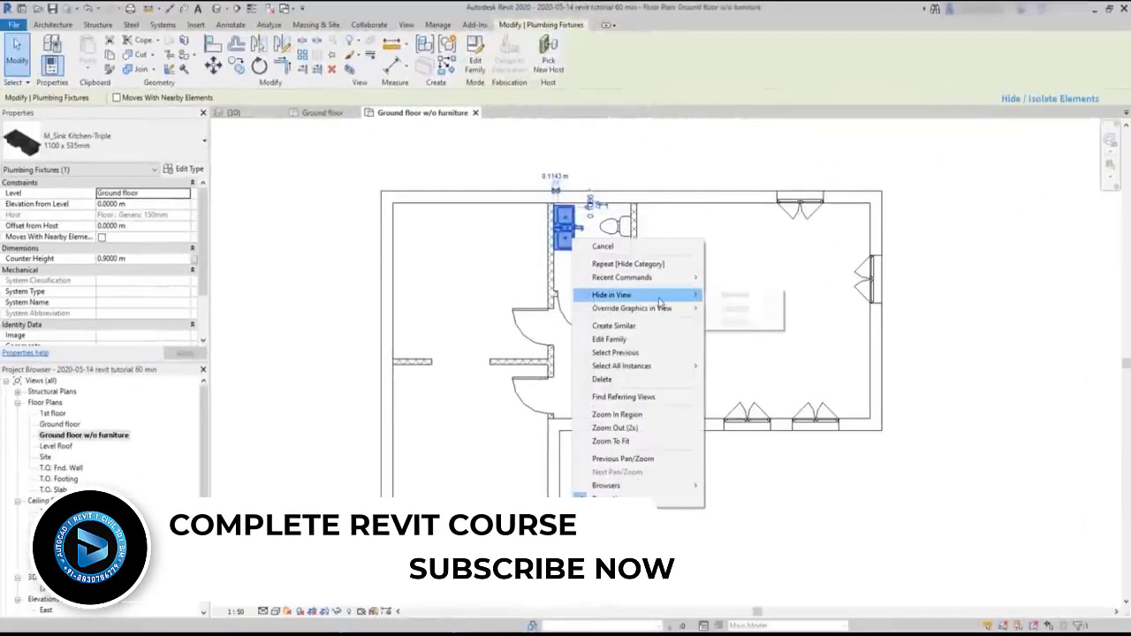
mouse_move(671, 294)
left_click(735, 308)
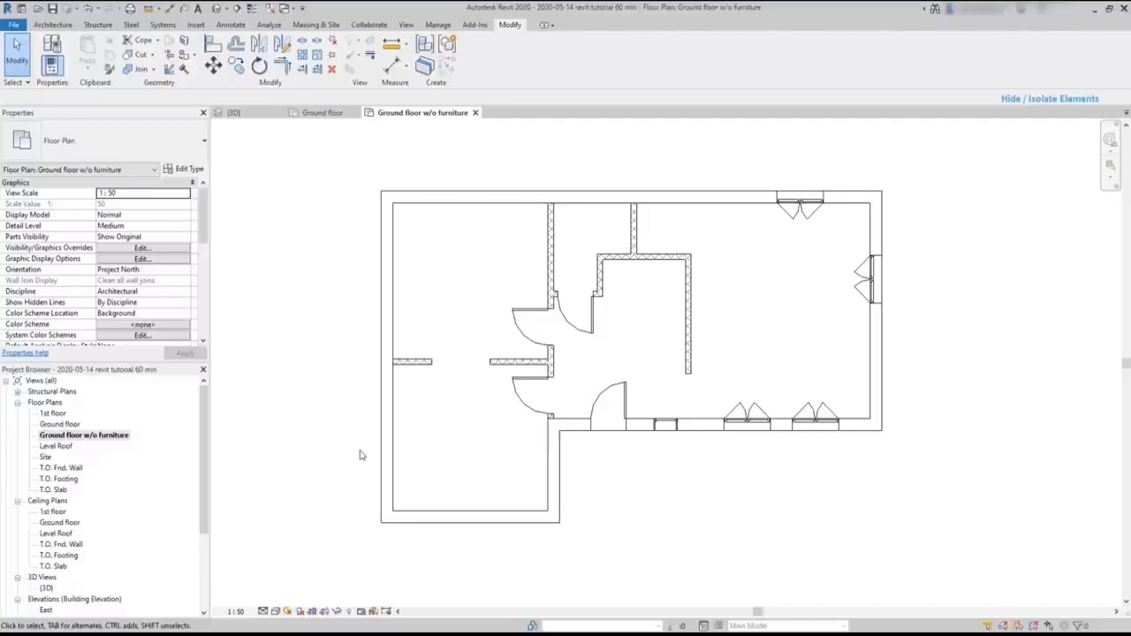
- Reveal the hidden elements, unhide the furniture category based on the upper room's round dining table, and exit the reveal mode
left_click(351, 612)
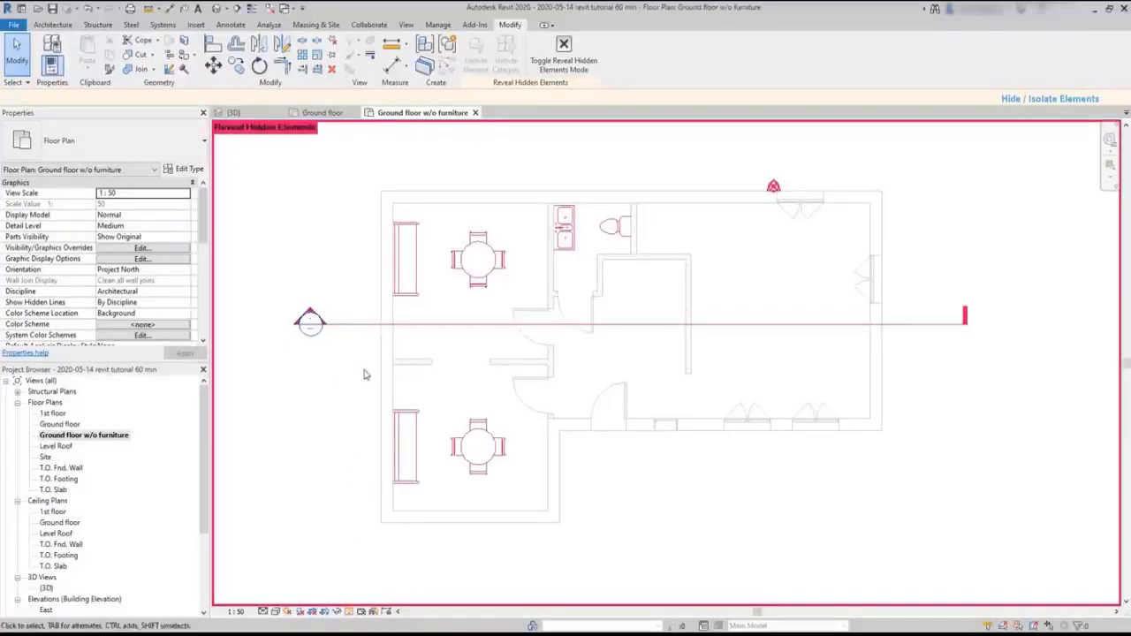
left_click(468, 275)
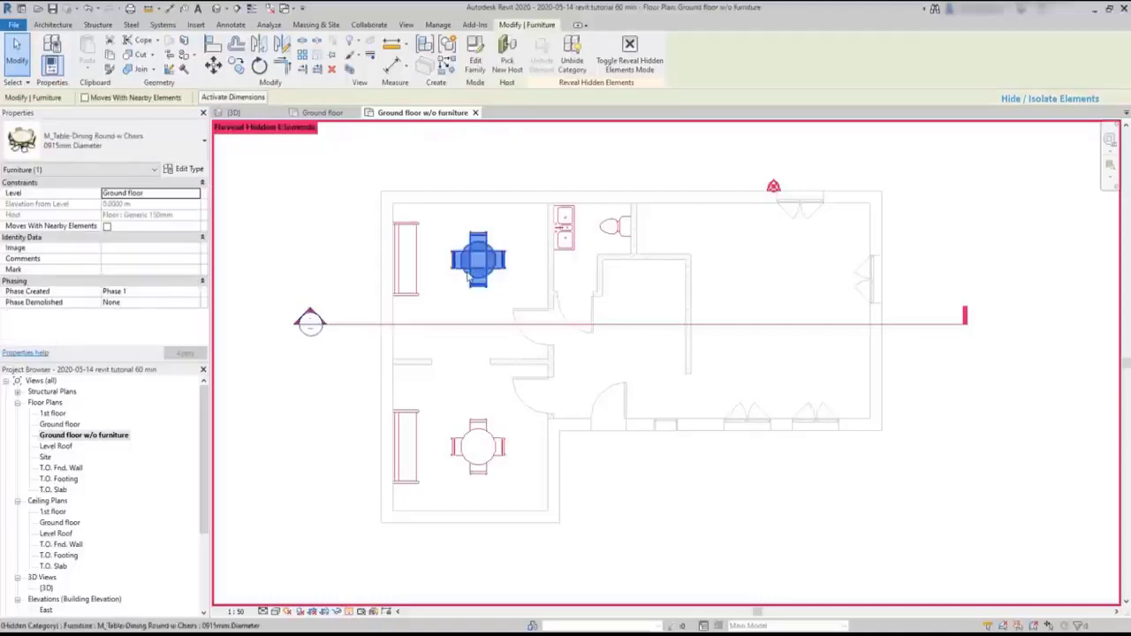
right_click(469, 276)
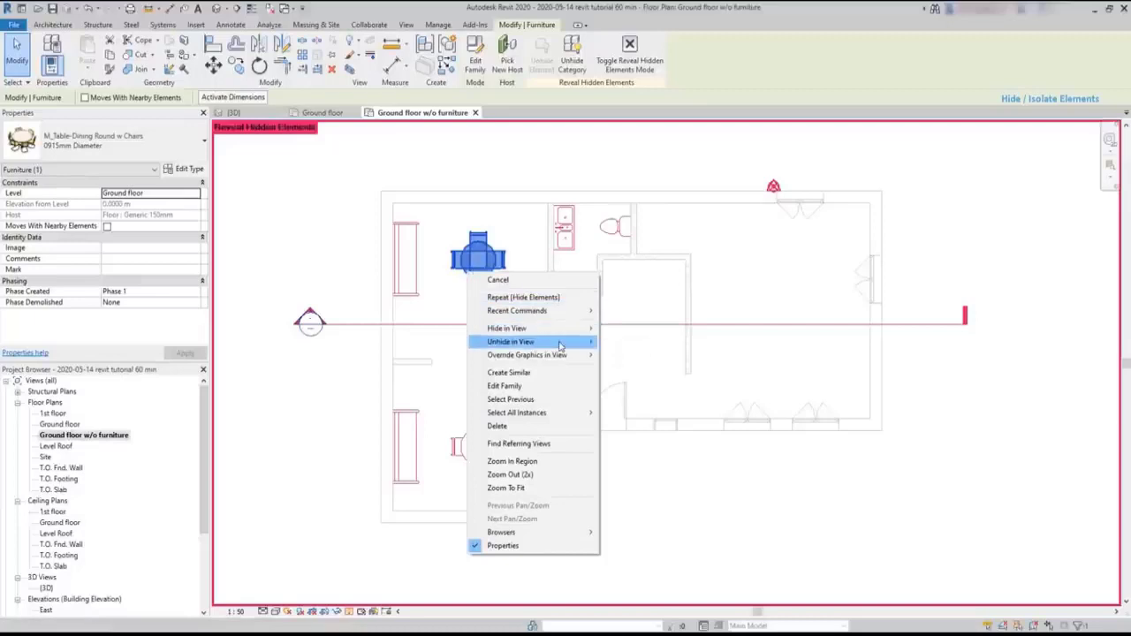
mouse_move(560, 345)
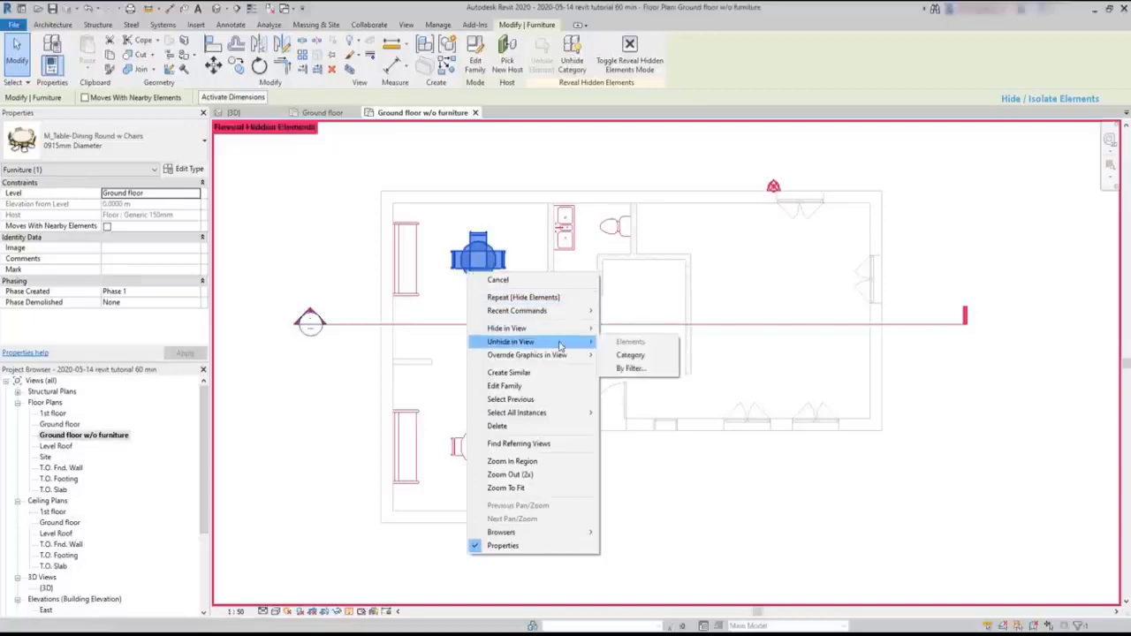
left_click(629, 355)
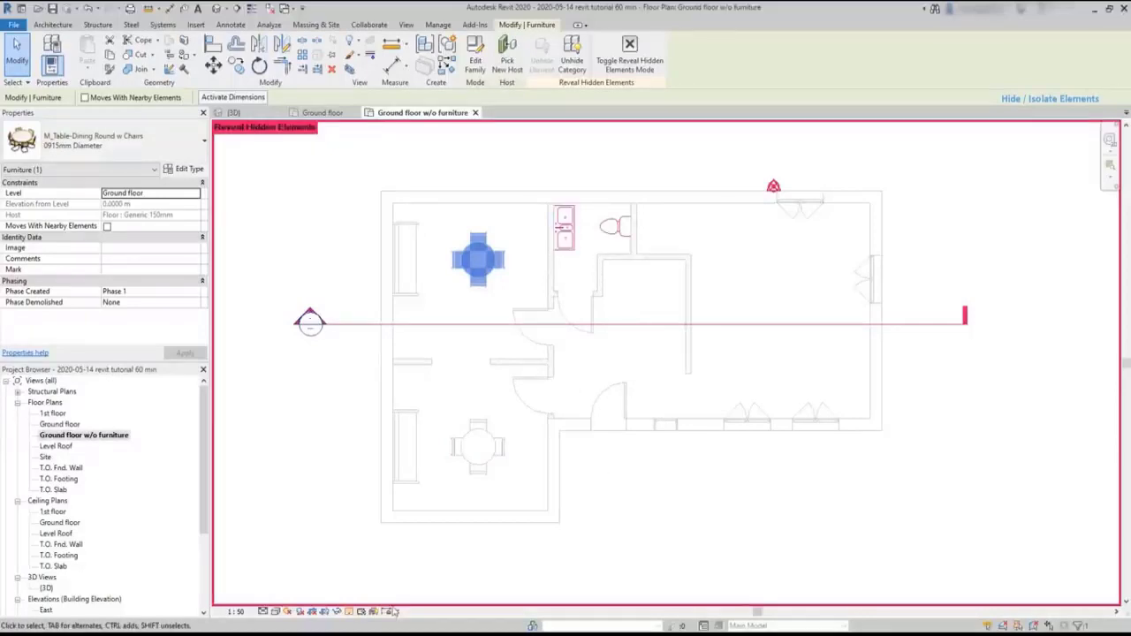
left_click(349, 612)
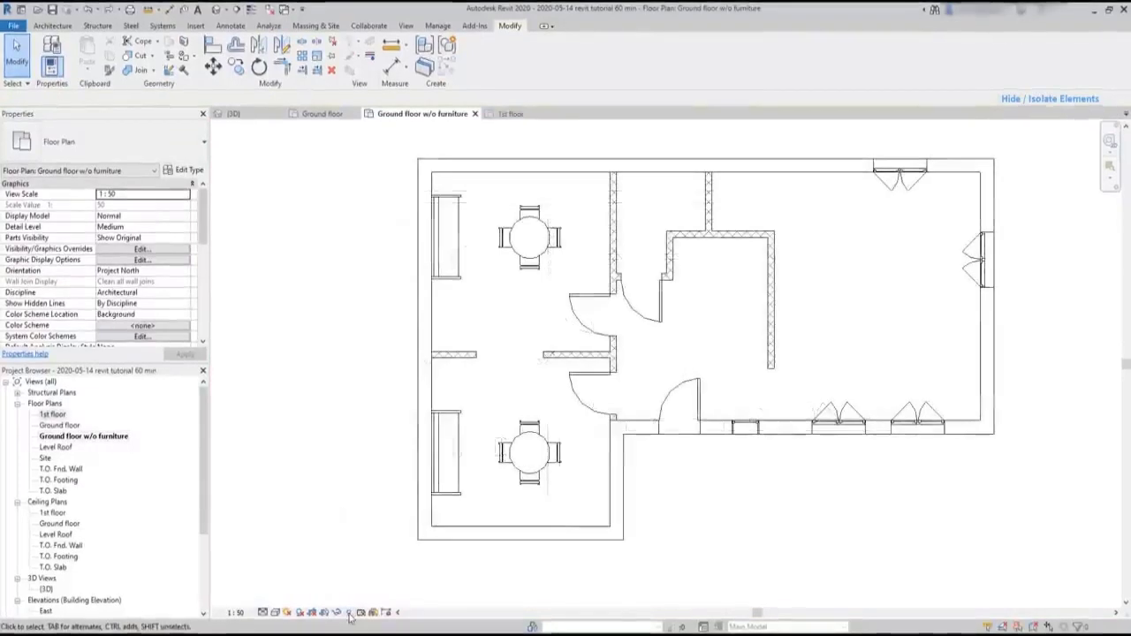
- Reveal the hidden elements again and unhide the plumbing fixtures category based on the kitchen sink
left_click(349, 613)
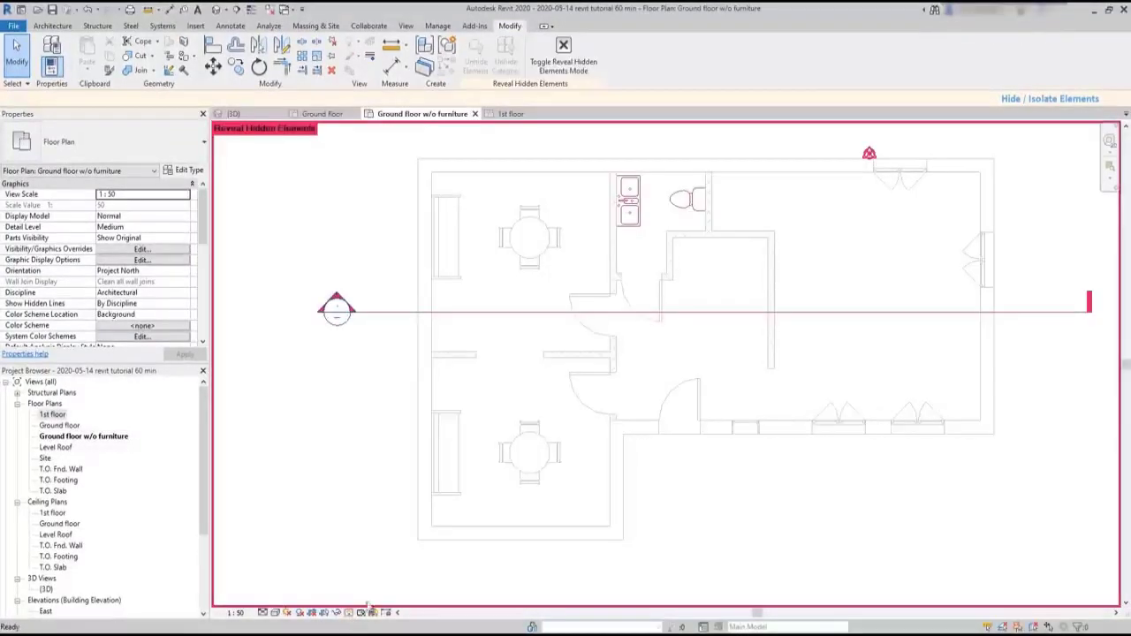
left_click(627, 212)
right_click(627, 228)
mouse_move(726, 292)
left_click(777, 321)
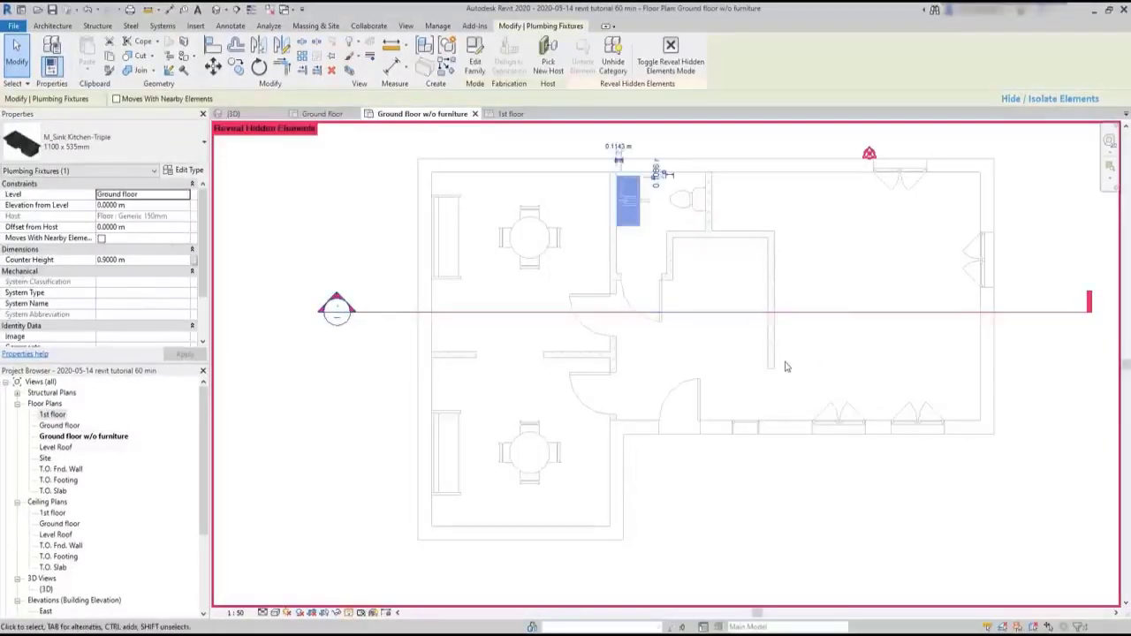
left_click(786, 365)
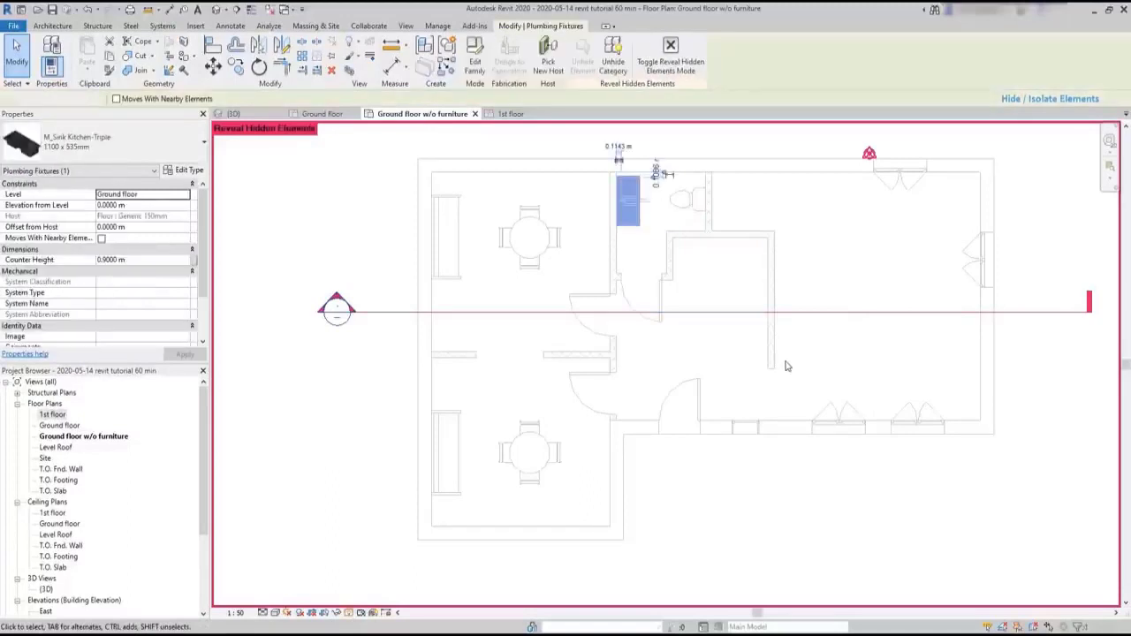
left_click(787, 366)
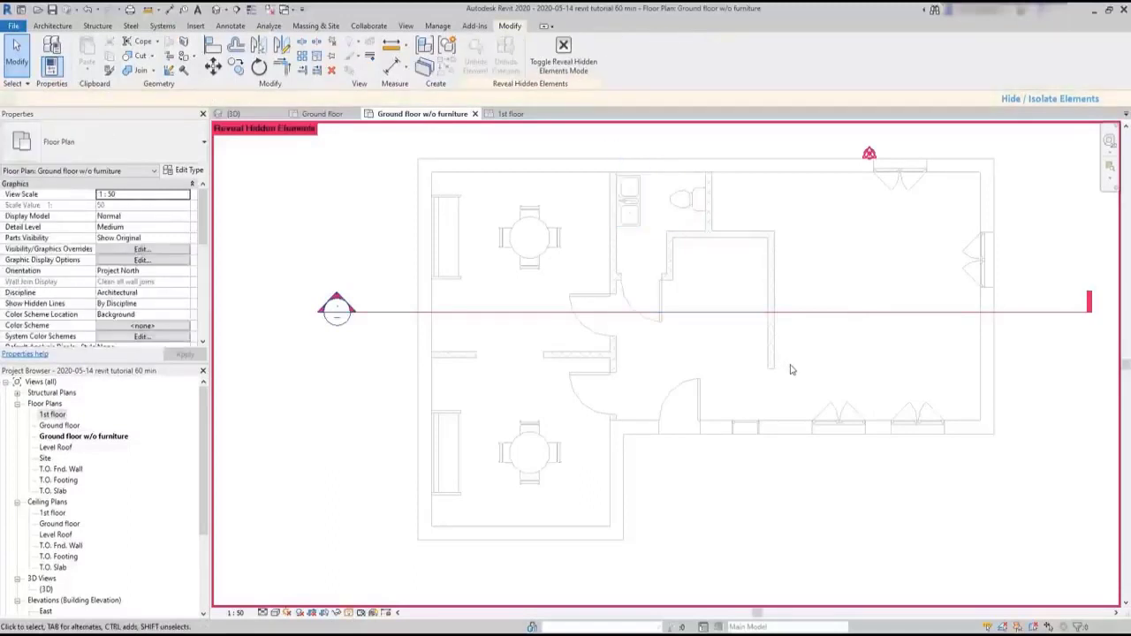
- Unhide the horizontal section line as a single element and exit the reveal mode for hidden elements
left_click(847, 313)
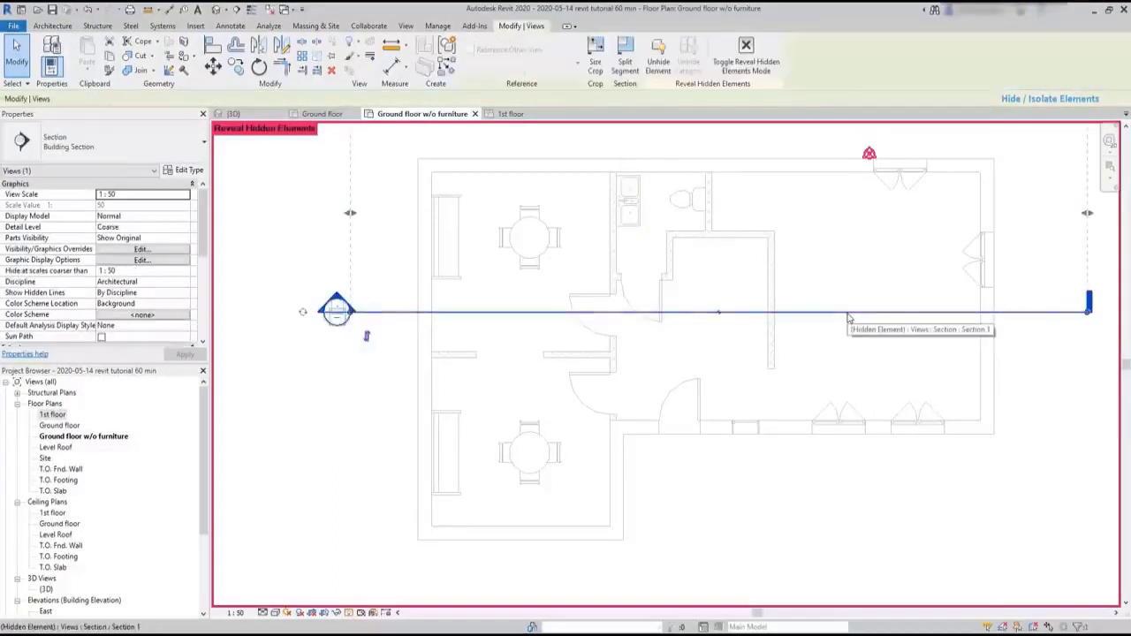
right_click(848, 318)
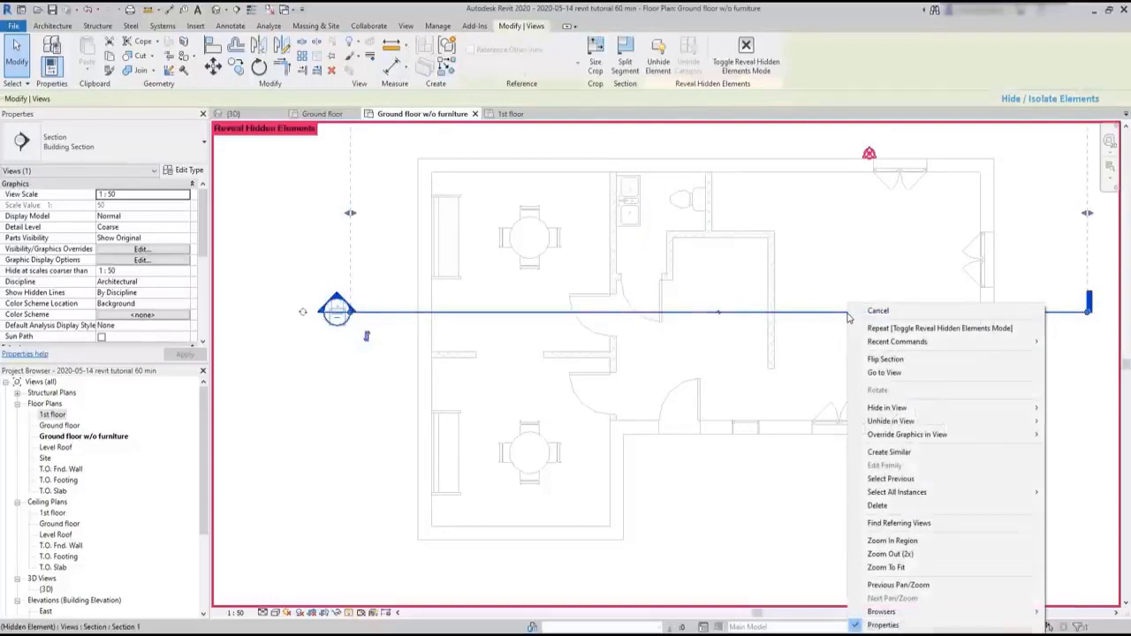
mouse_move(954, 422)
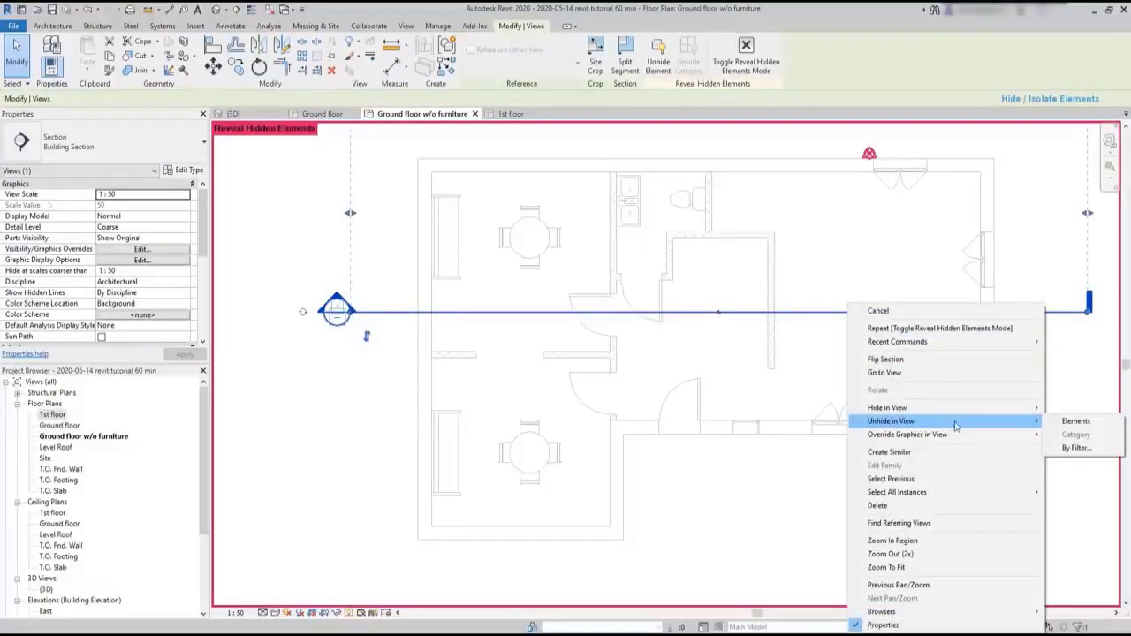
left_click(1071, 421)
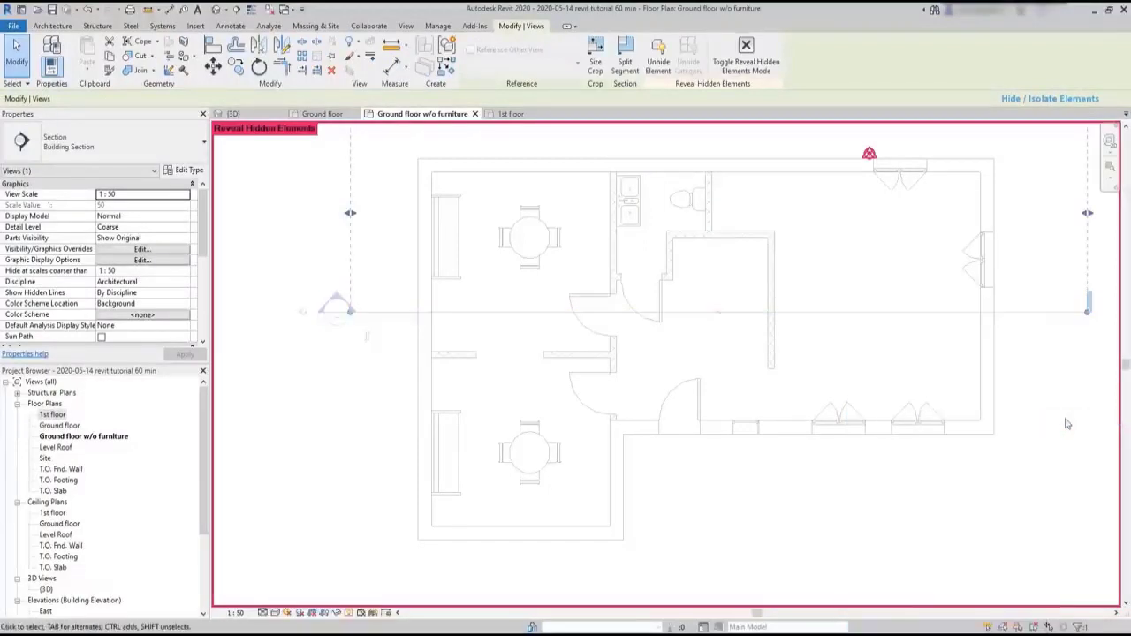
left_click(872, 378)
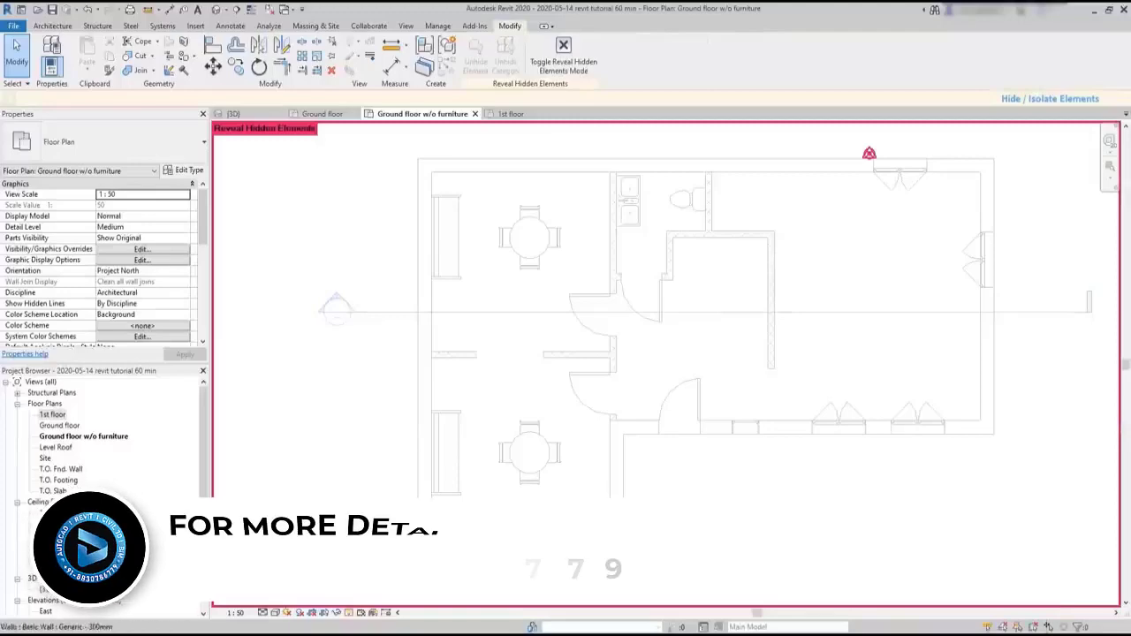
left_click(348, 612)
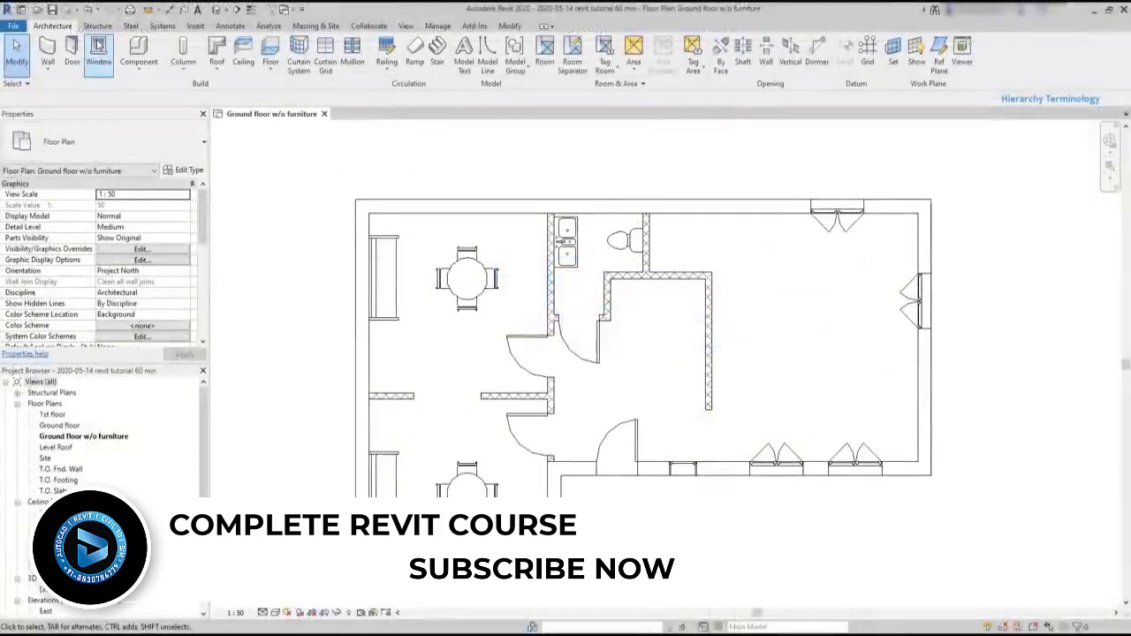
- Start the Window tool, look through the loaded window types, and browse to the library's Windows folder for loading a family
left_click(99, 46)
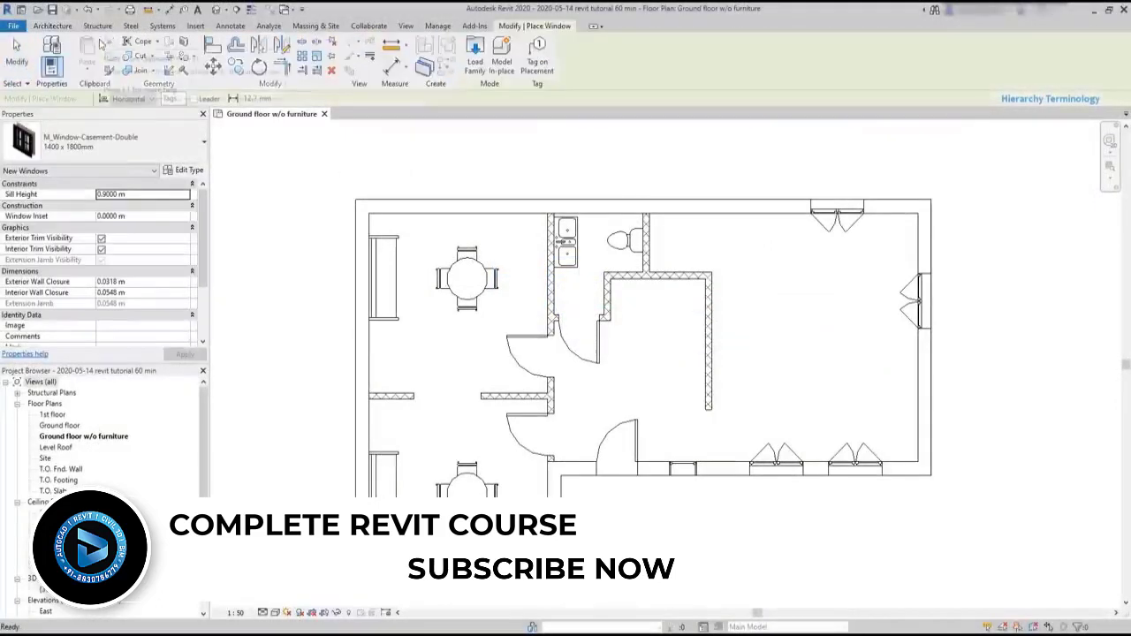
left_click(195, 150)
scroll(166, 196, "up", 3)
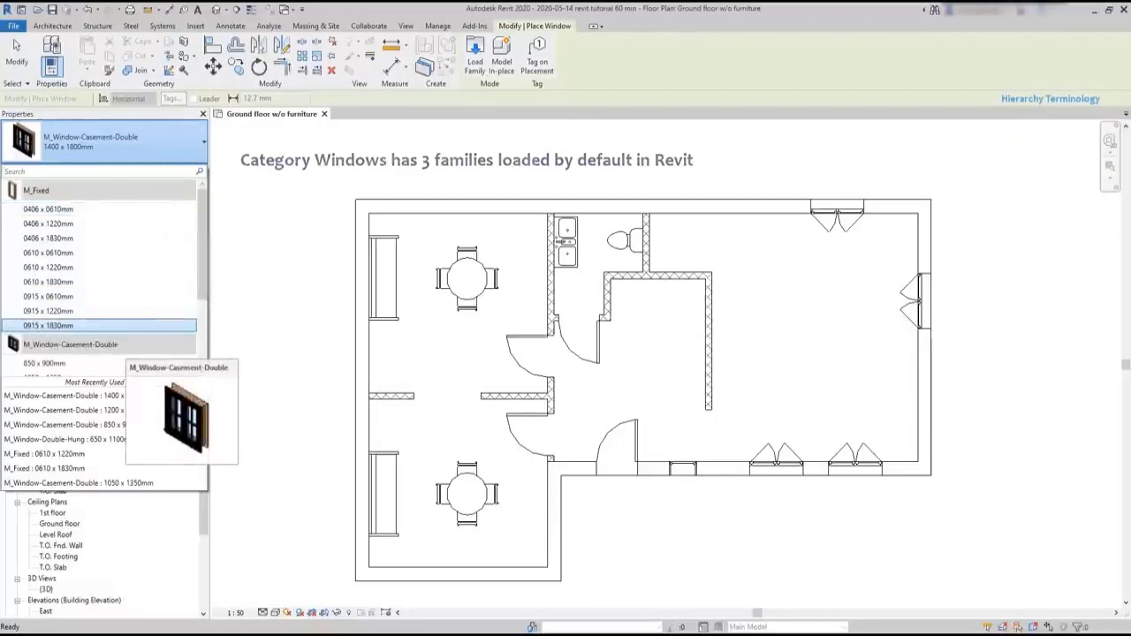
scroll(149, 315, "down", 3)
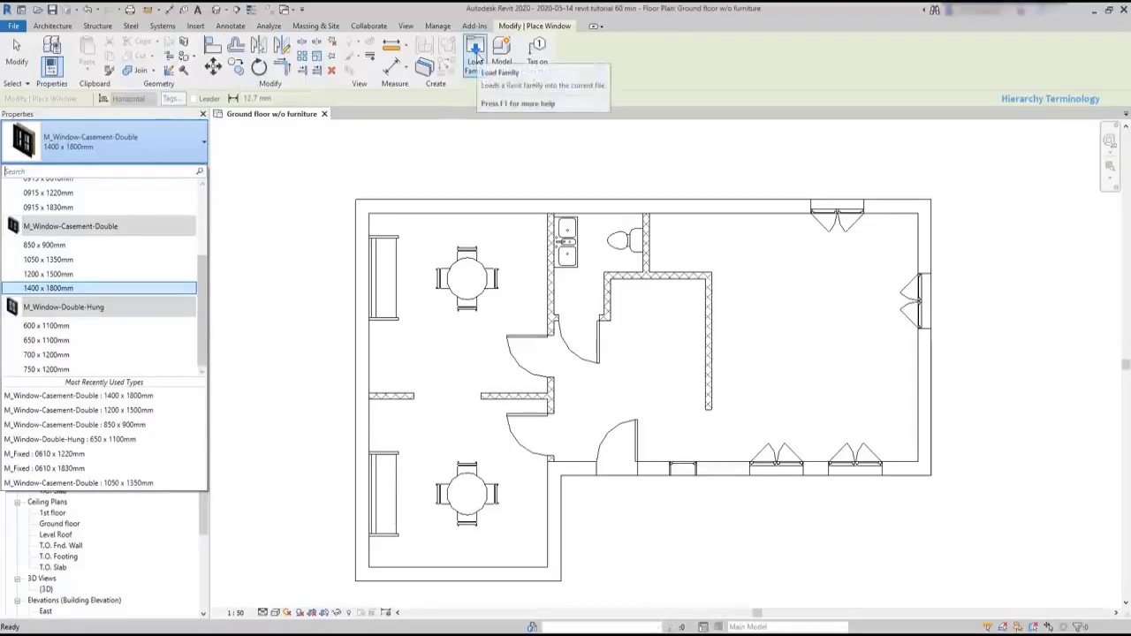
left_click(477, 59)
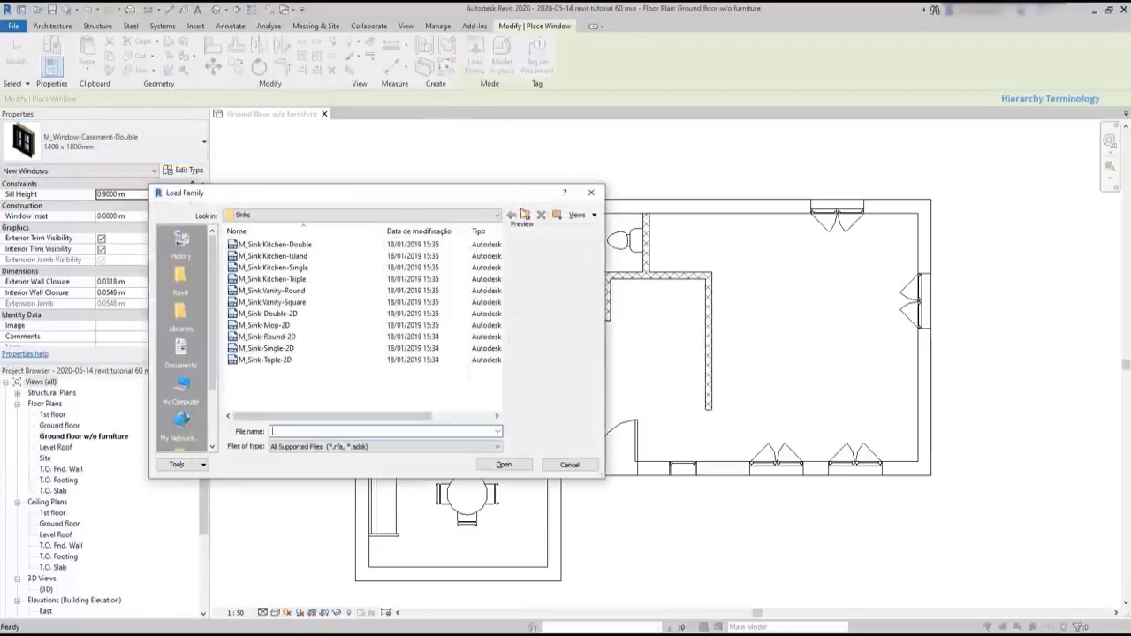
left_click(525, 216)
left_click(525, 216)
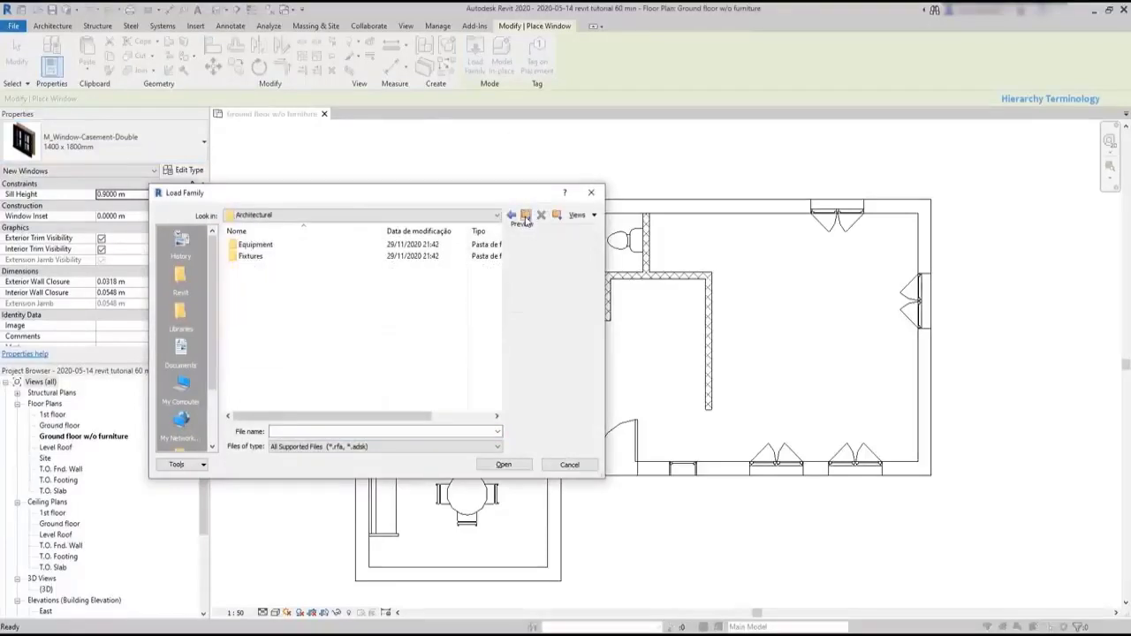
left_click(526, 219)
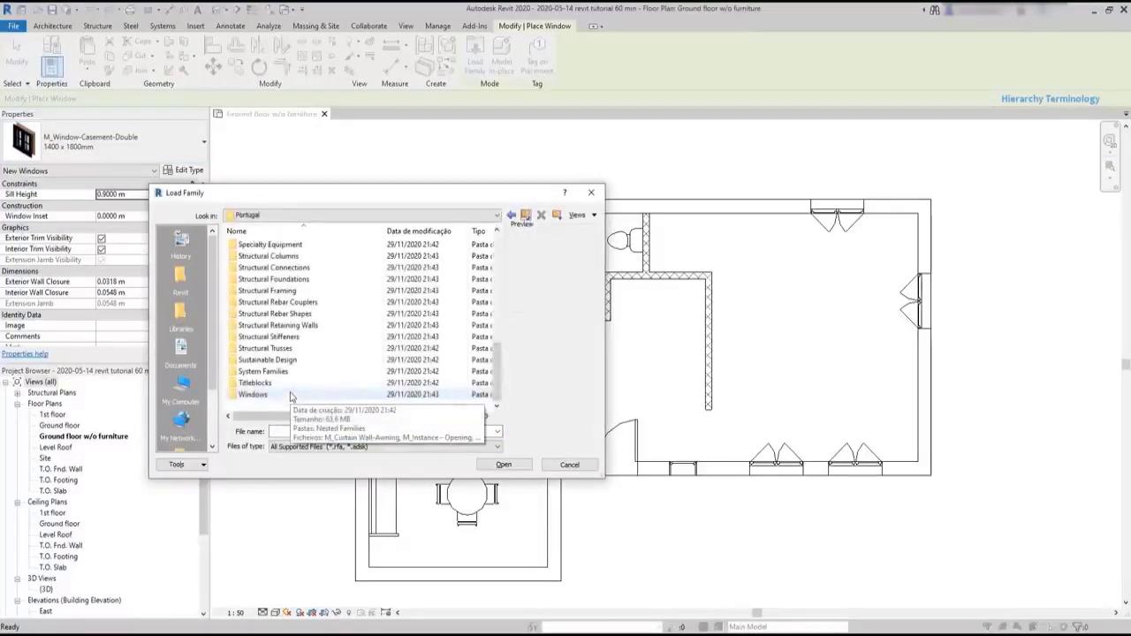
double_click(290, 395)
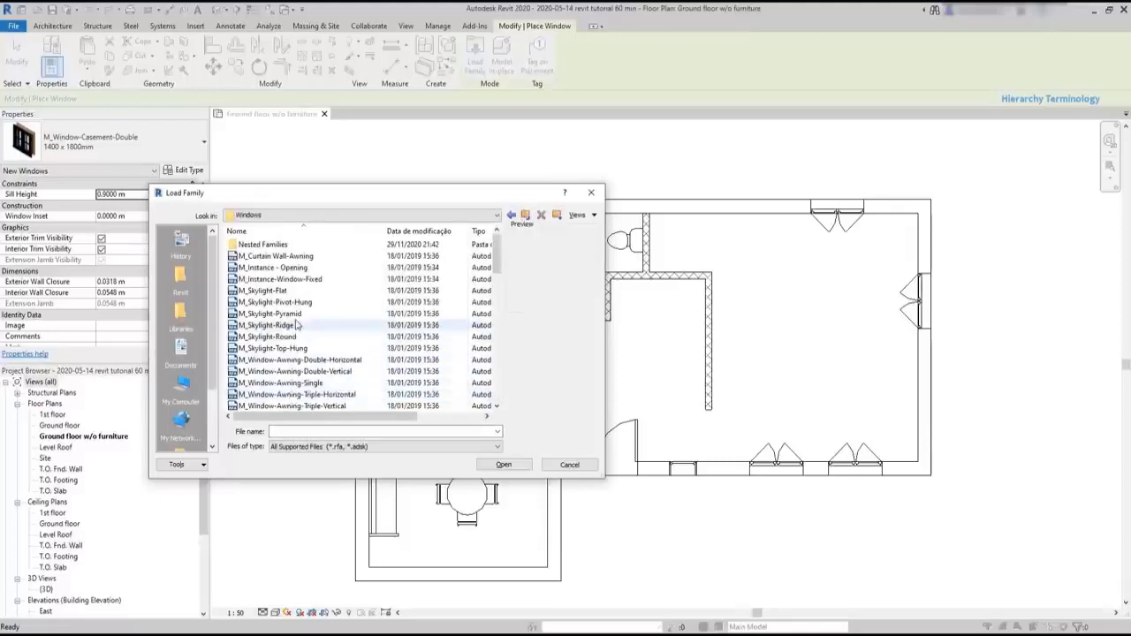
- Load the M_Window-Awning-Triple-Horizontal family with only its 1500 x 450mm type
left_click(297, 326)
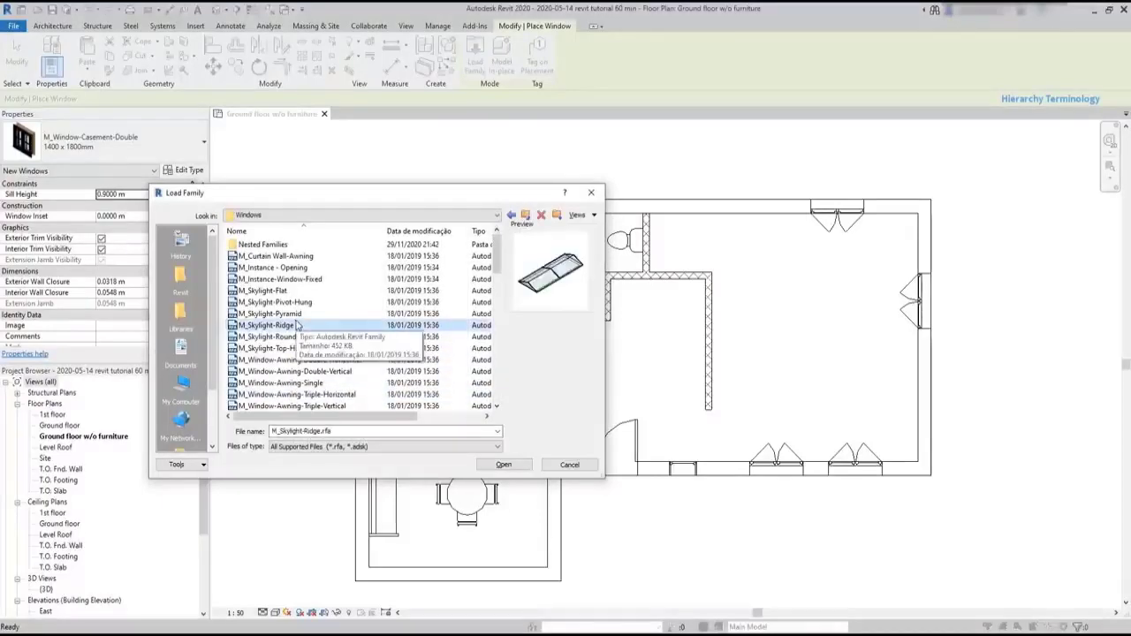
key("Down")
key("Down")
left_click(297, 394)
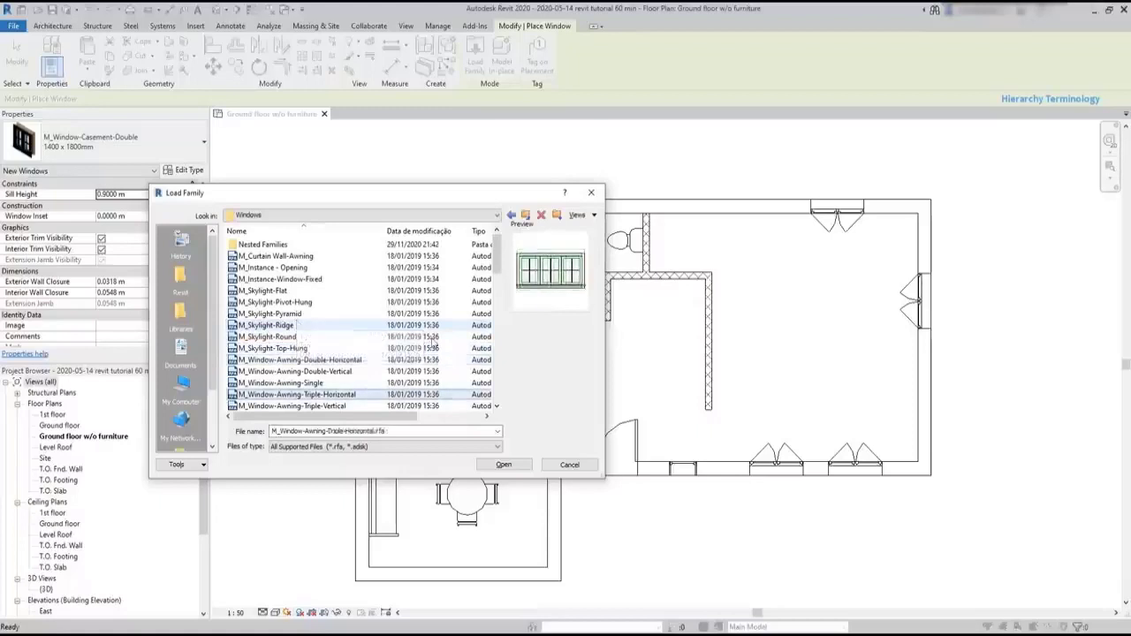
left_click(502, 465)
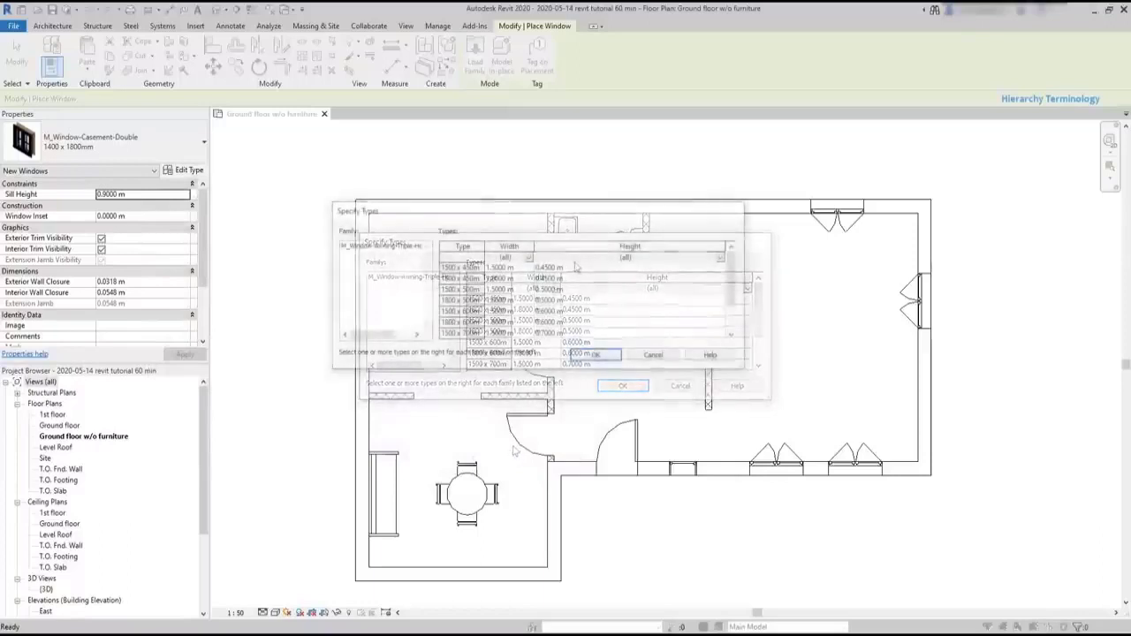
left_click(575, 269)
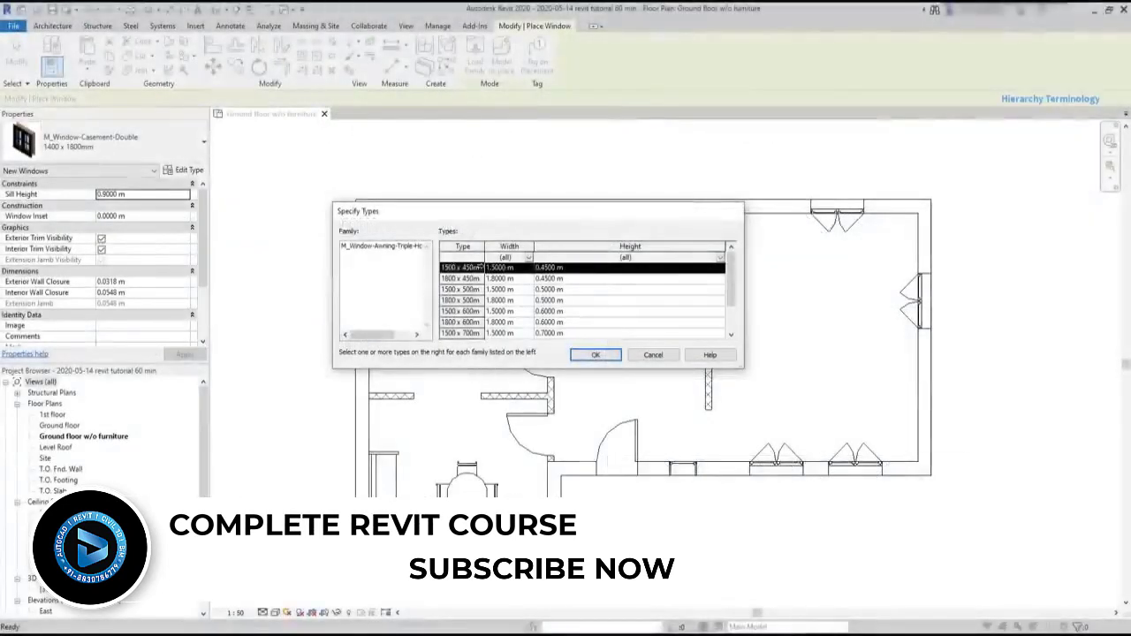
left_click(594, 355)
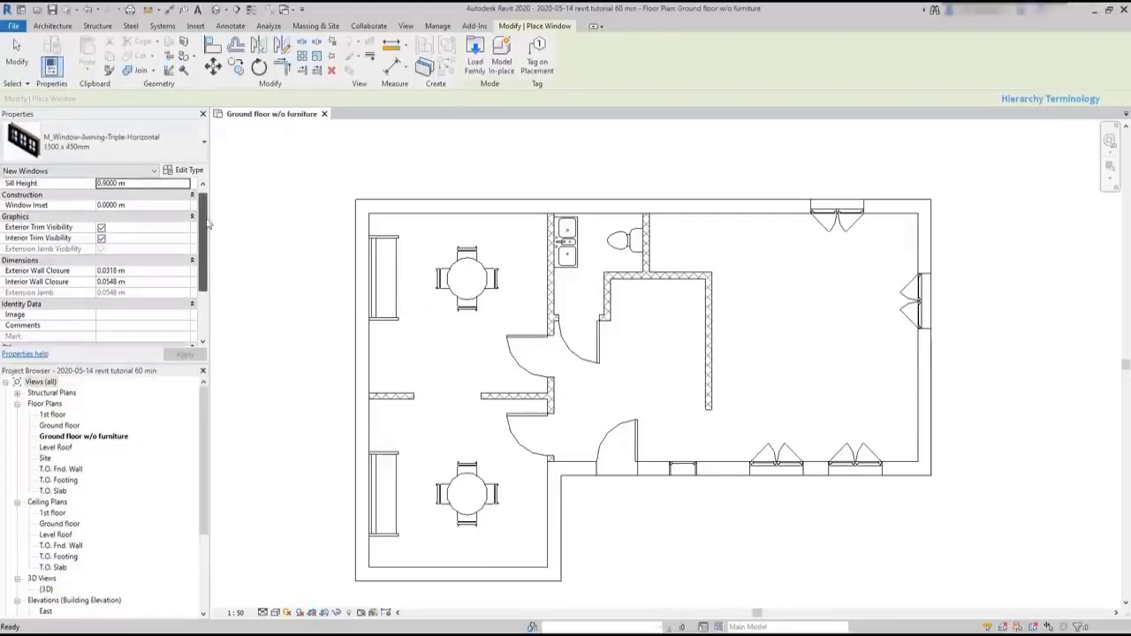
- Choose the 1500 x 450mm type of M_Window-Awning-Triple-Horizontal for placement and examine its type parameters
left_click(204, 146)
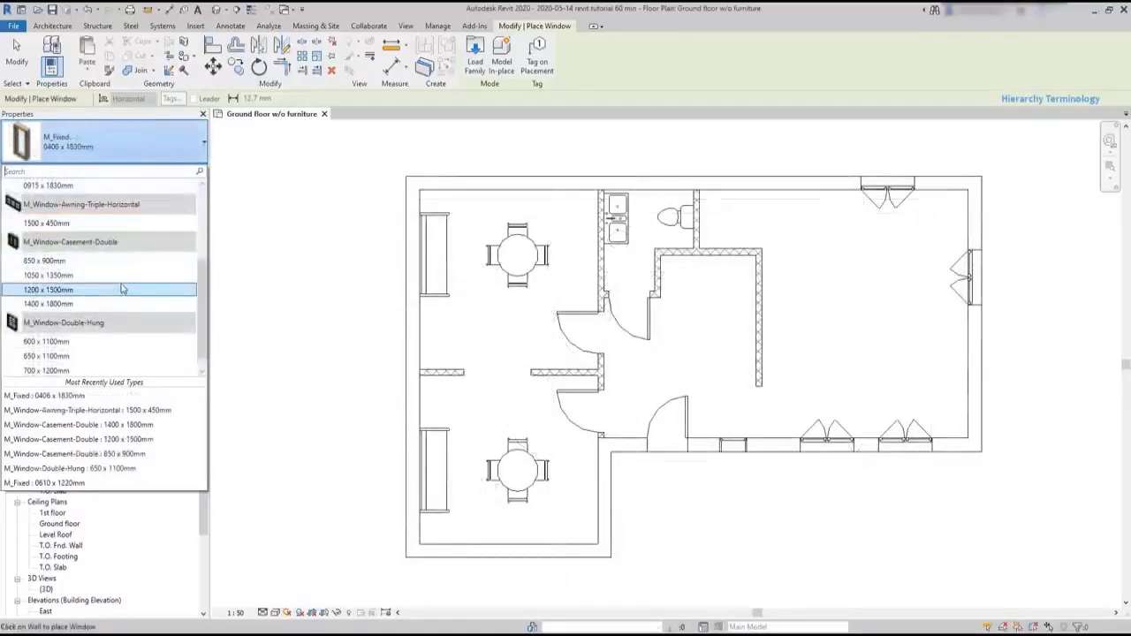
left_click(90, 223)
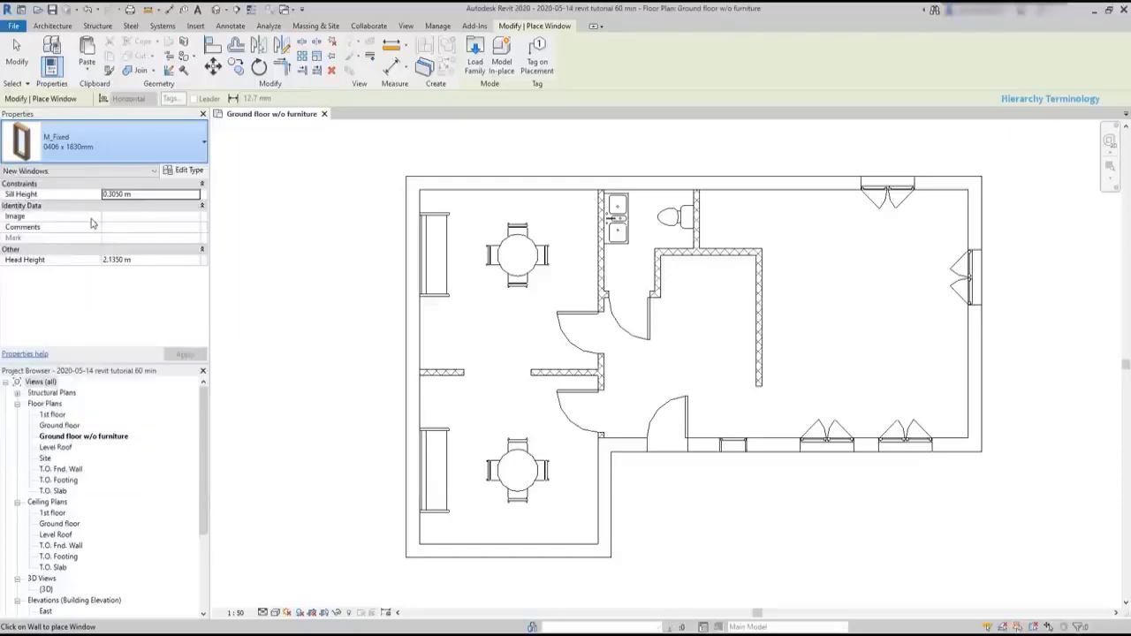
left_click(194, 172)
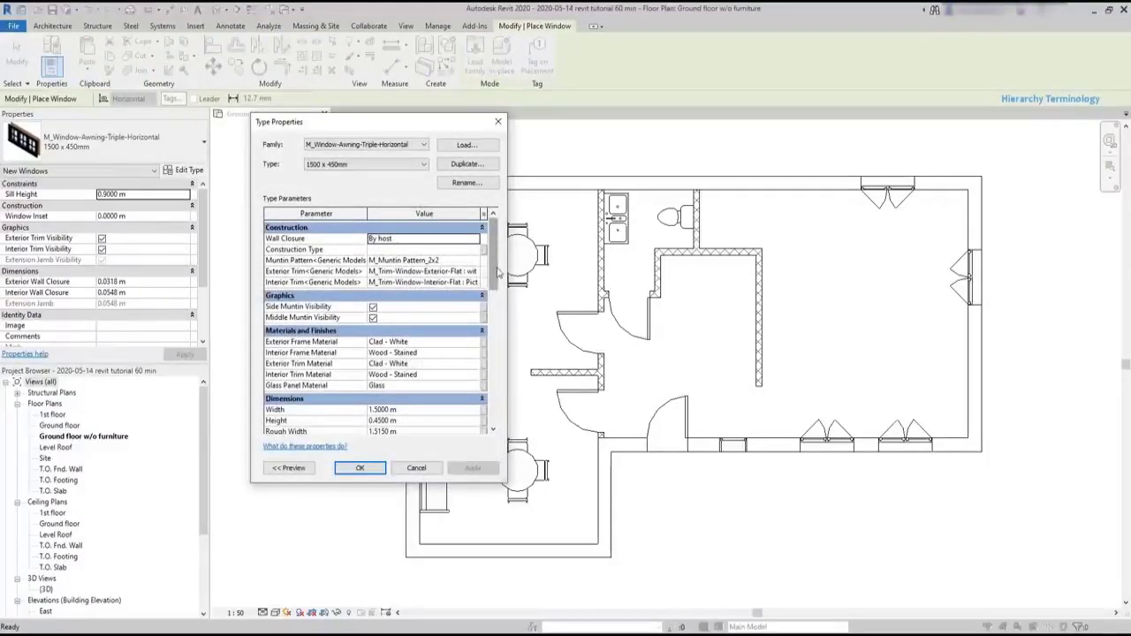
scroll(497, 274, "down", 2)
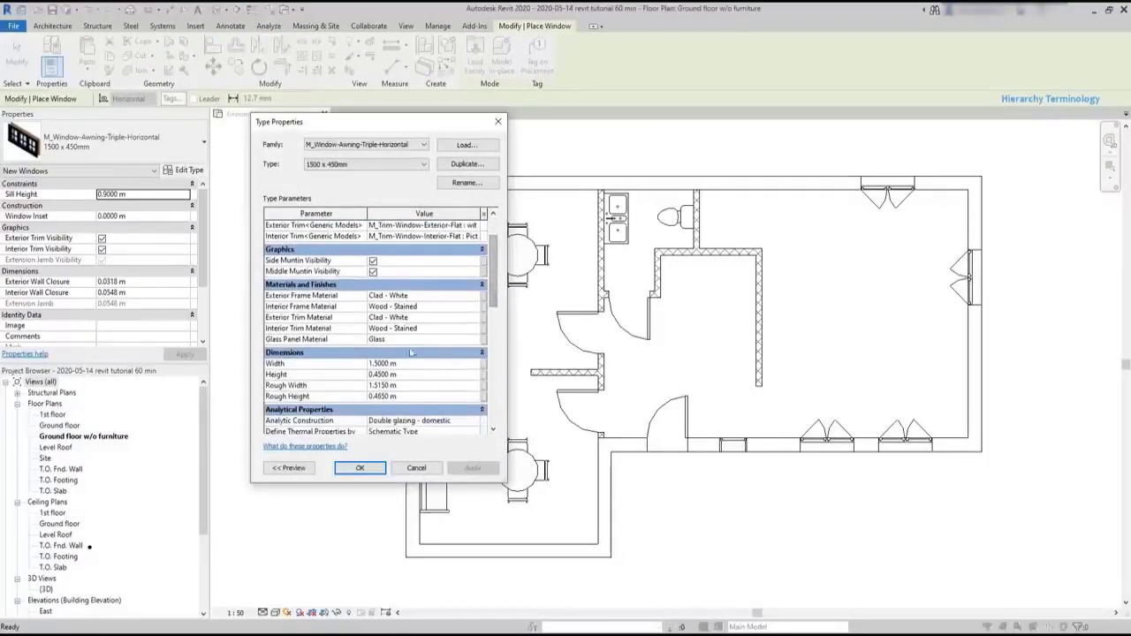
scroll(491, 352, "down", 6)
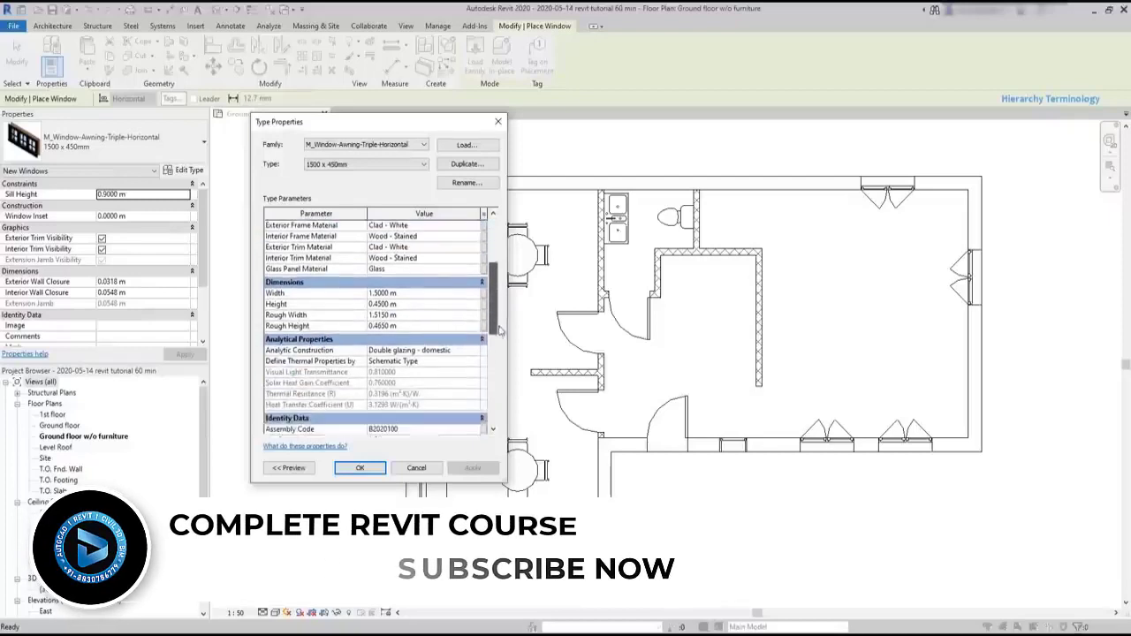
scroll(497, 352, "down", 3)
scroll(497, 352, "up", 10)
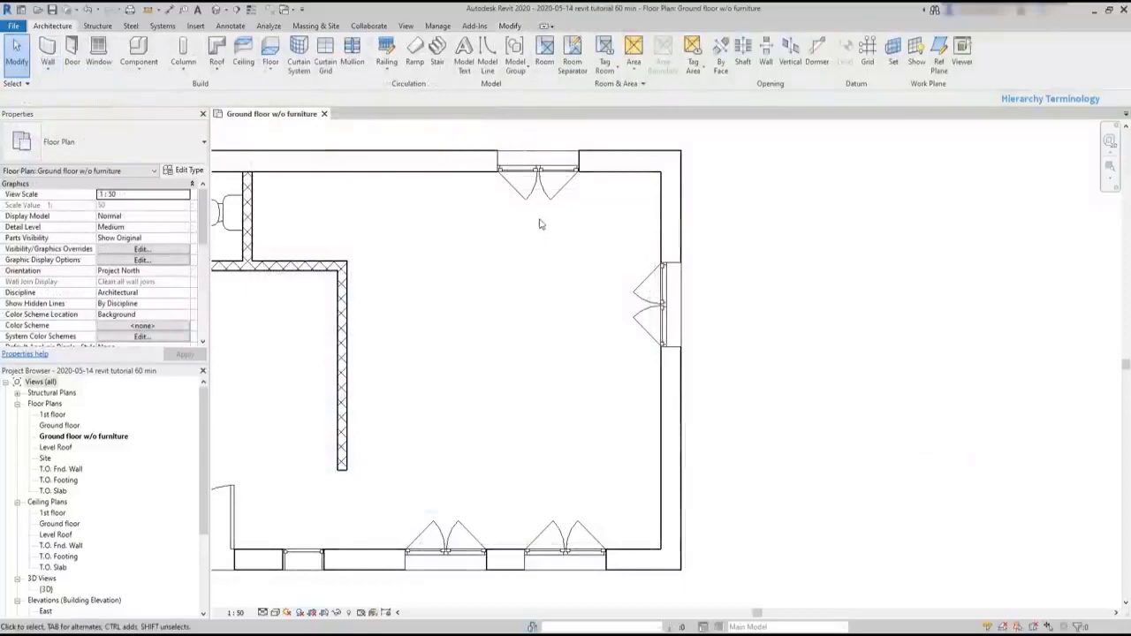
- Set the type width of the double casement window in the upper exterior wall to 1.3 m
left_click(541, 177)
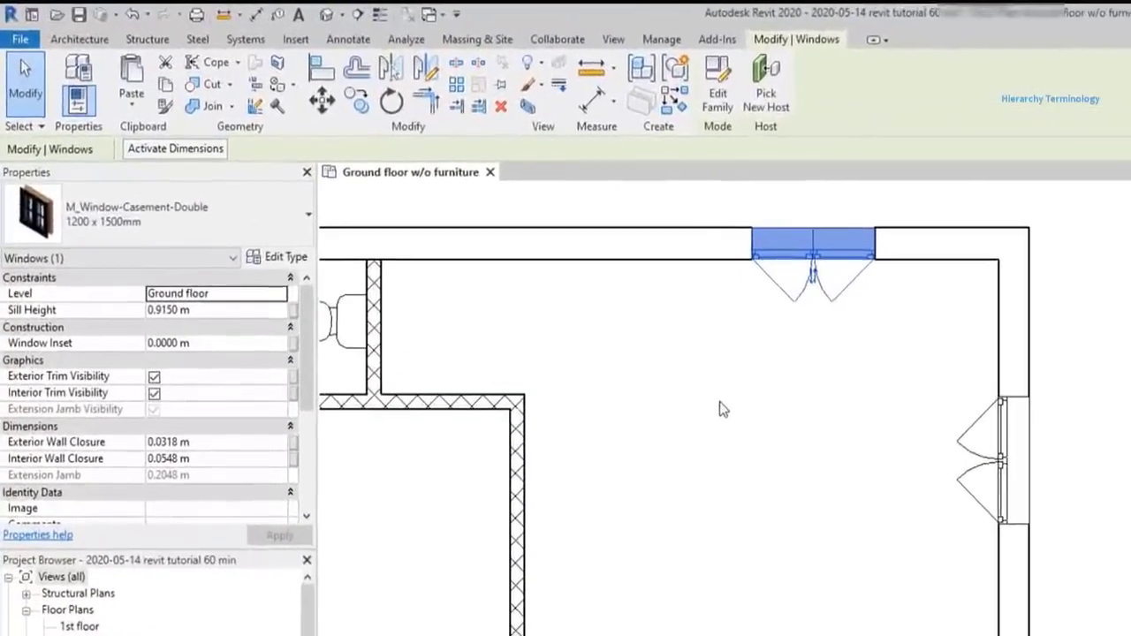
left_click(220, 203)
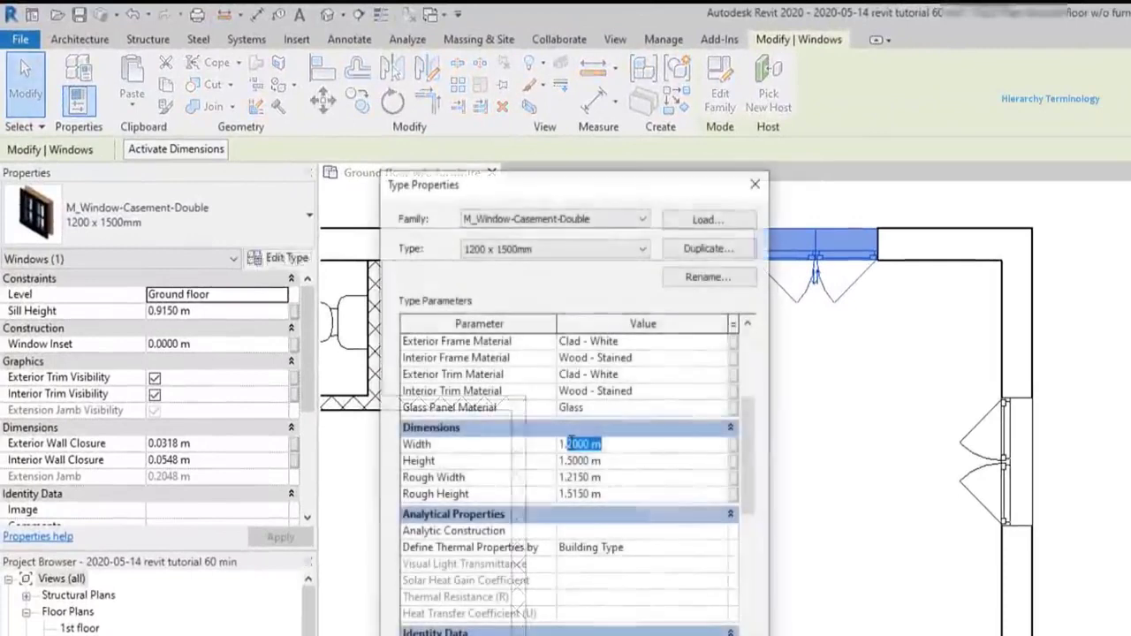
type("3")
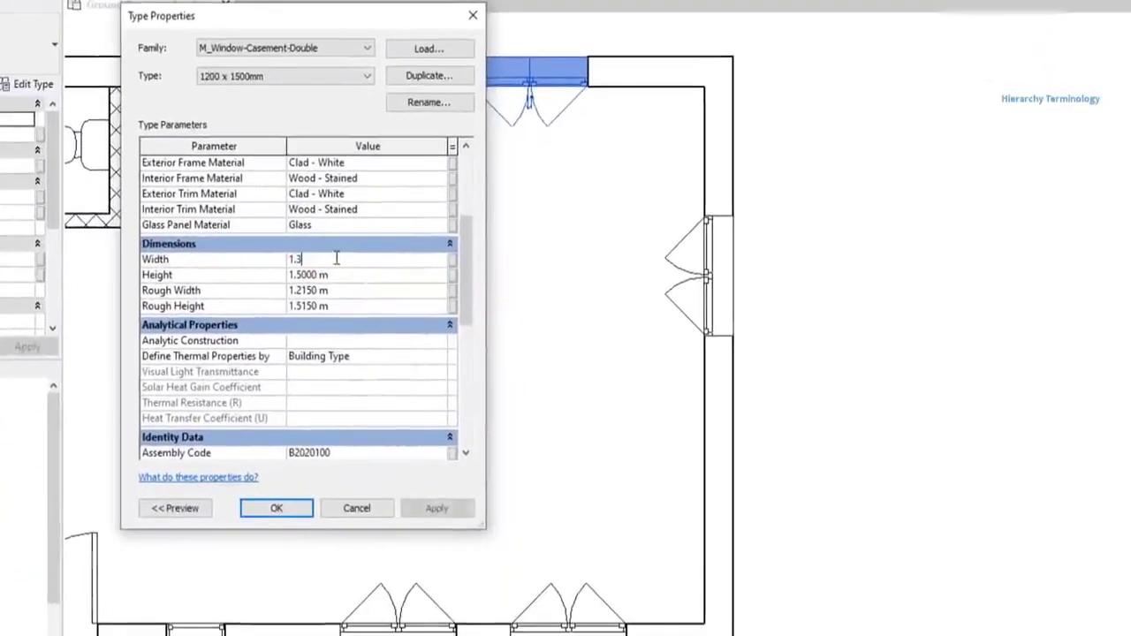
left_click(279, 507)
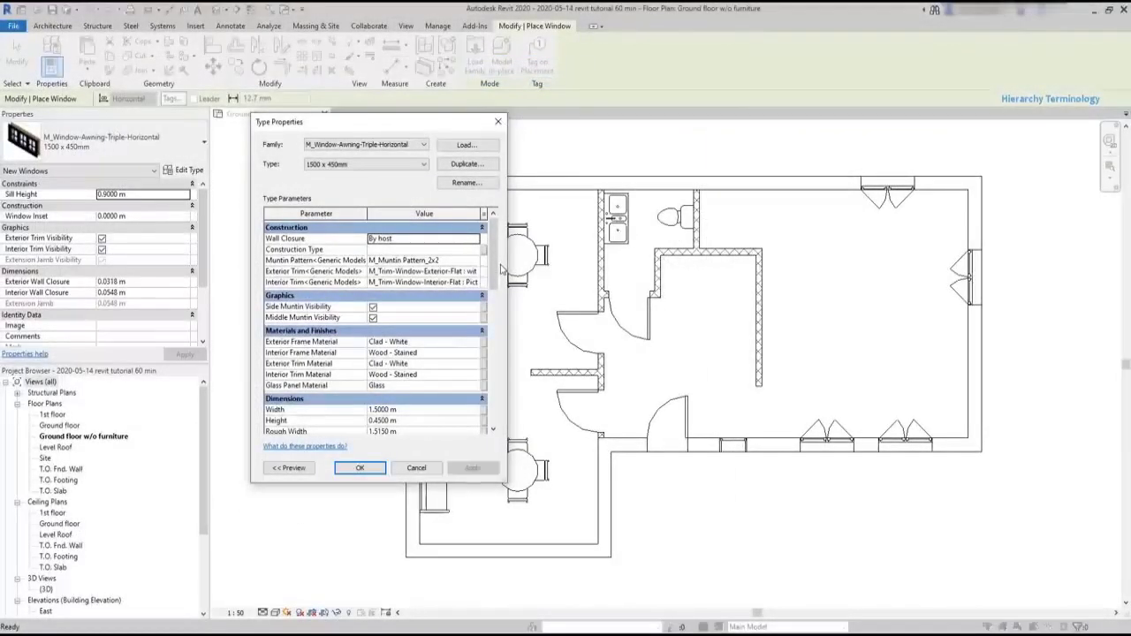
- Duplicate the 1500 x 450mm awning window type under the name 1200 x 400mm
left_click(484, 168)
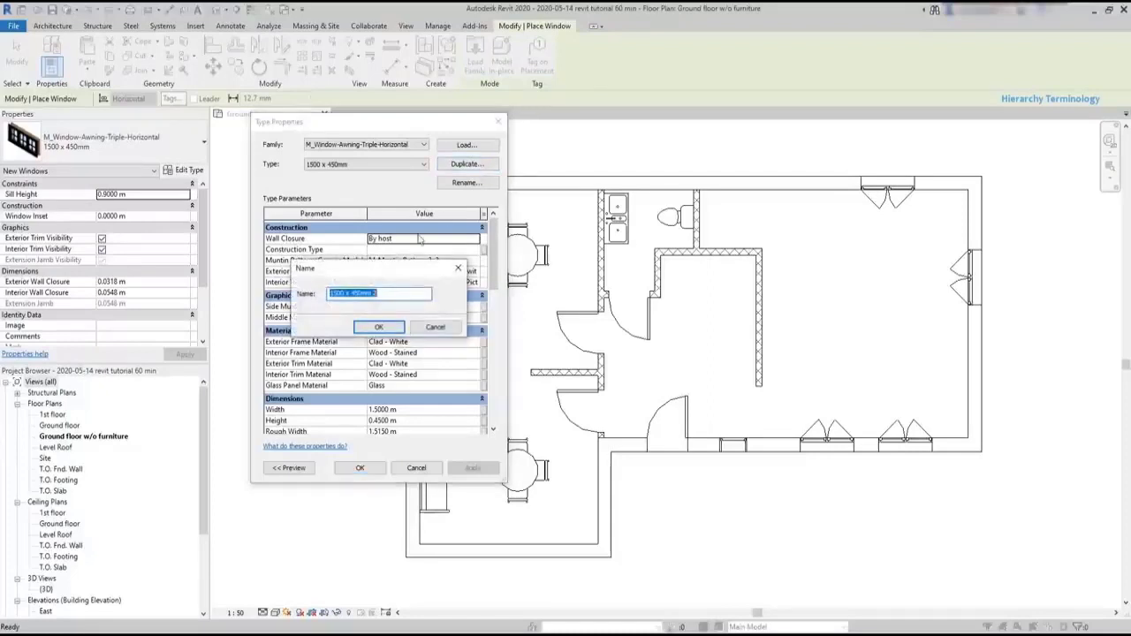
left_click_drag(409, 265, 698, 243)
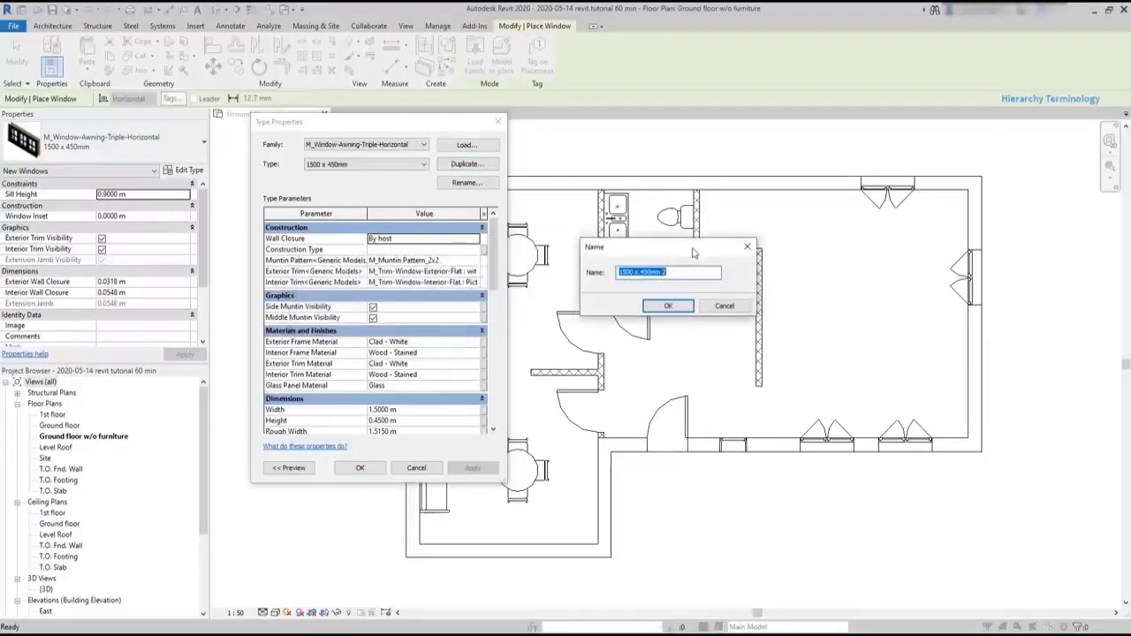
type("1200 x 400")
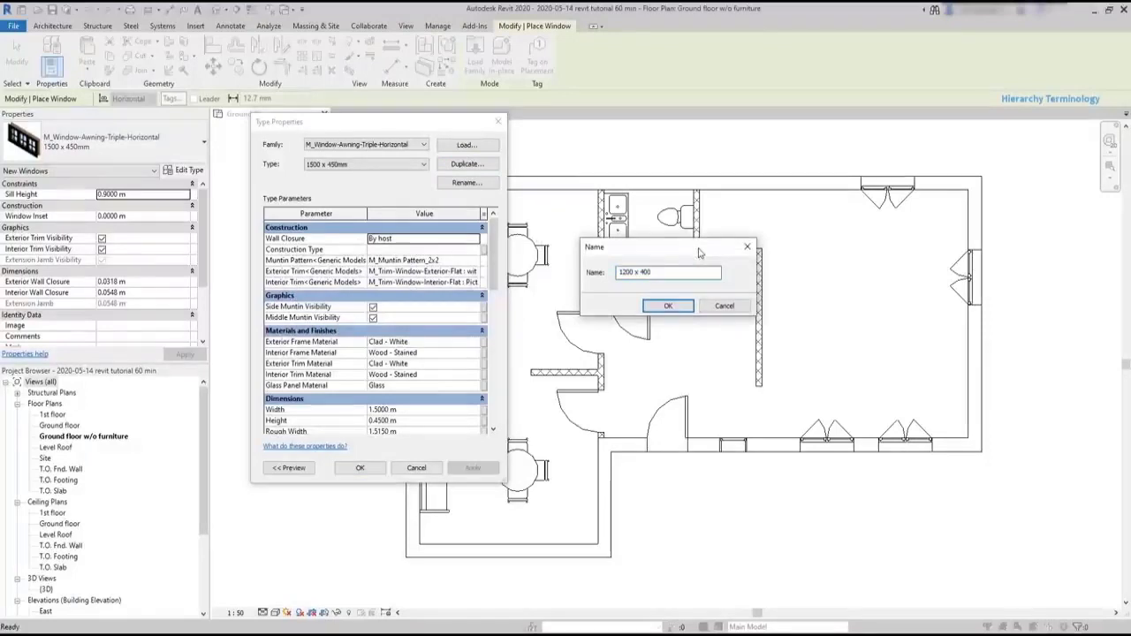
type("mm")
left_click(659, 307)
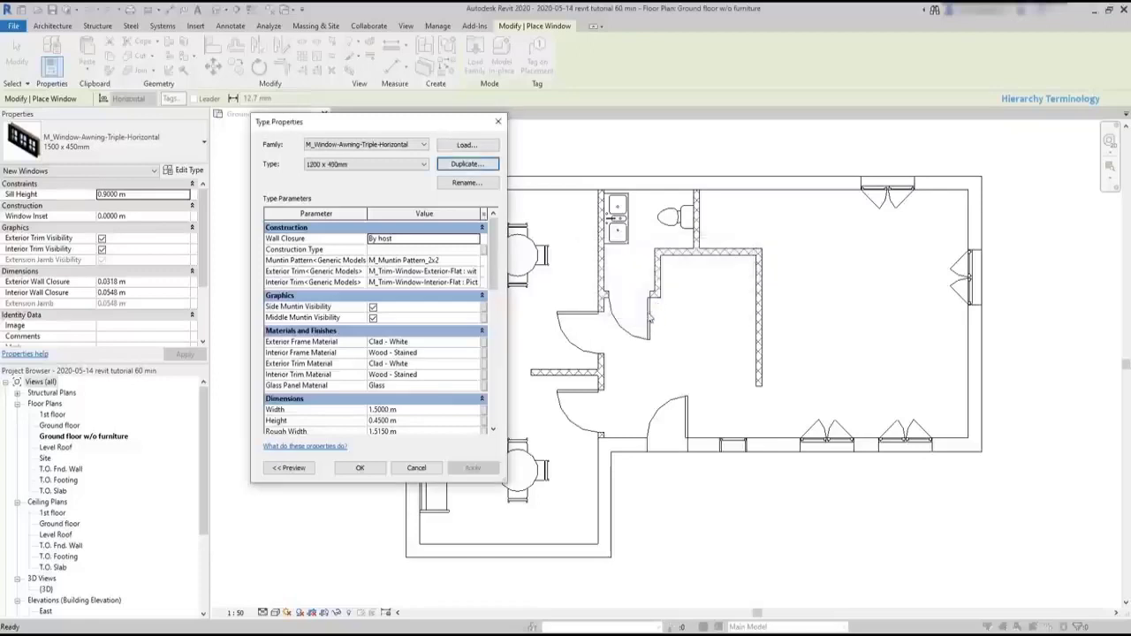
- Set the duplicated window type's width to 1.2 m and height to 0.400 m, and accept the type properties
left_click_drag(493, 278, 500, 319)
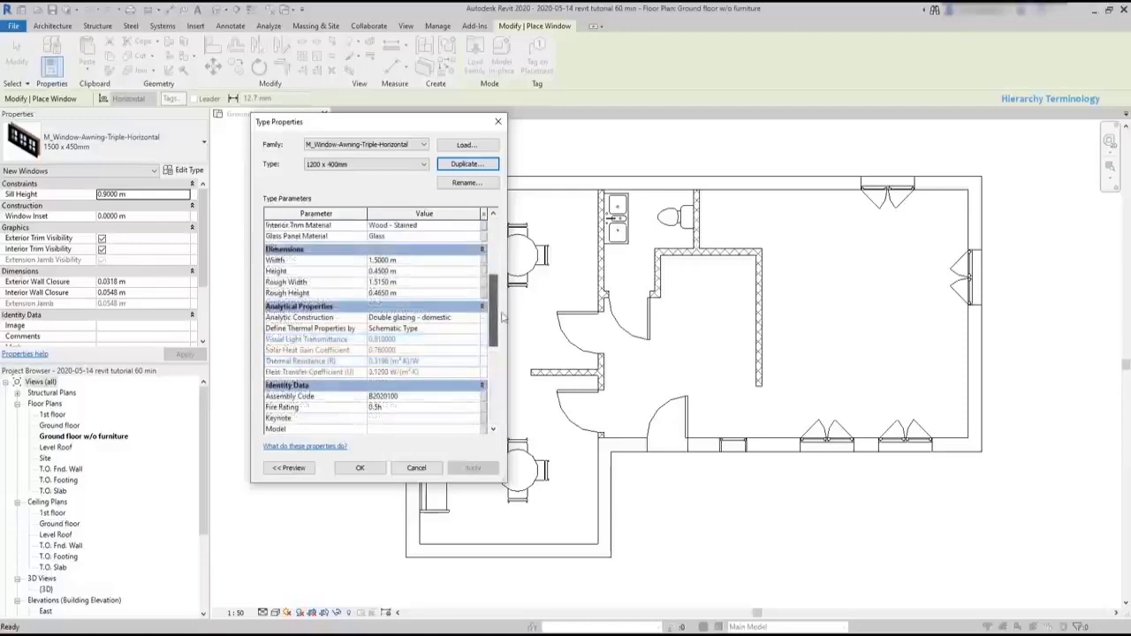
left_click(382, 259)
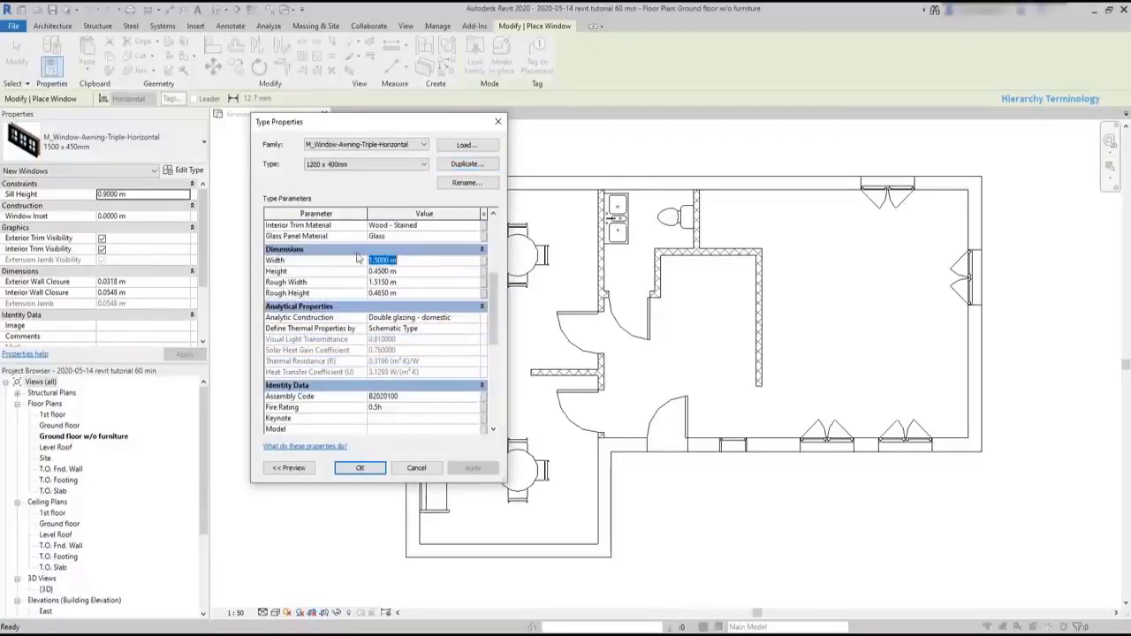
type("1.2")
left_click(408, 275)
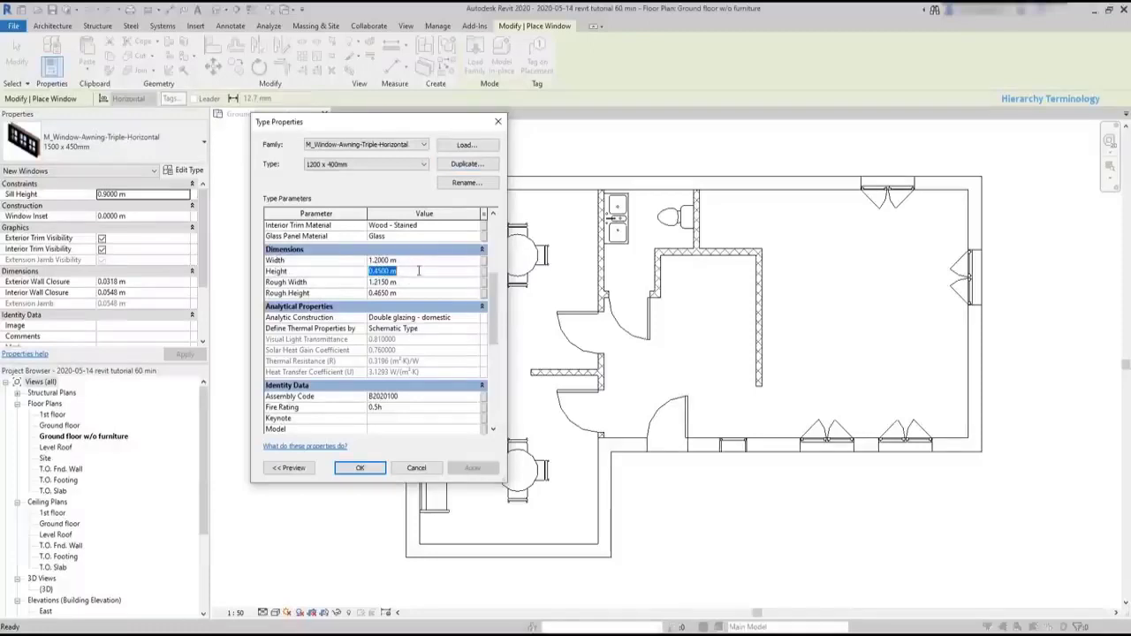
type("0.400")
left_click(360, 468)
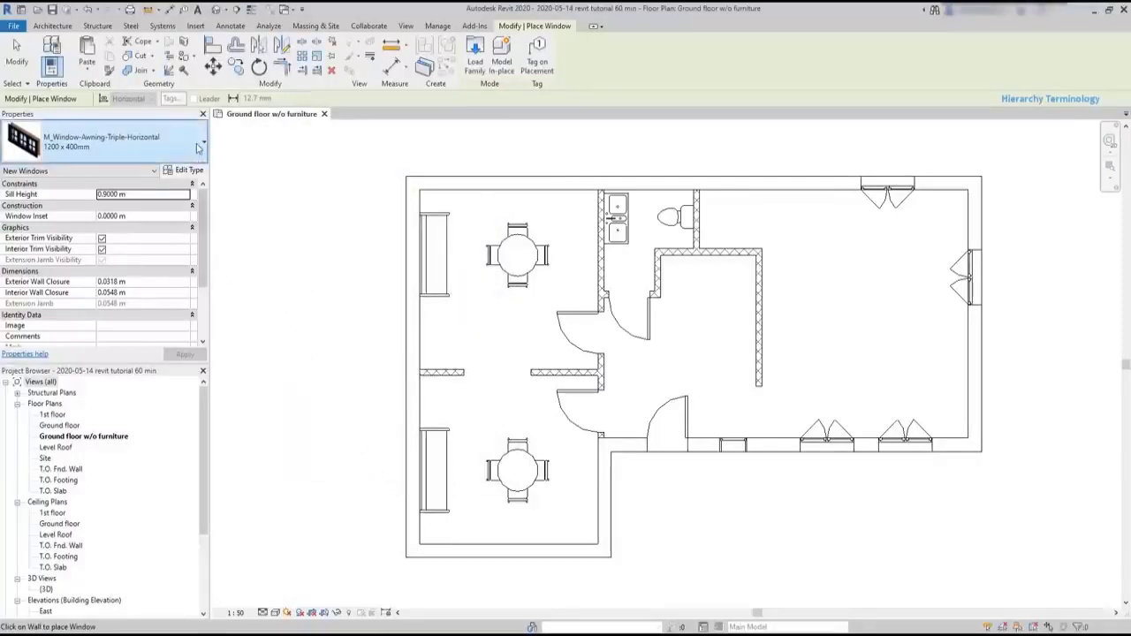
- Place a 1500 x 450mm triple awning window in the upper exterior wall, about 1.4 m from the double casement window
left_click(106, 141)
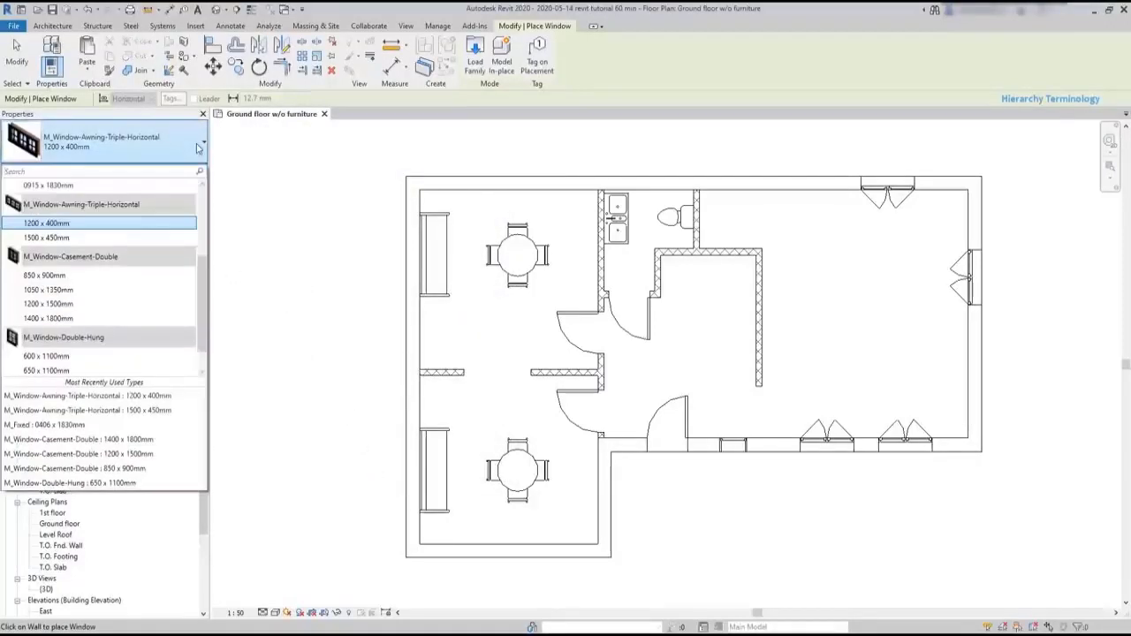
left_click(135, 240)
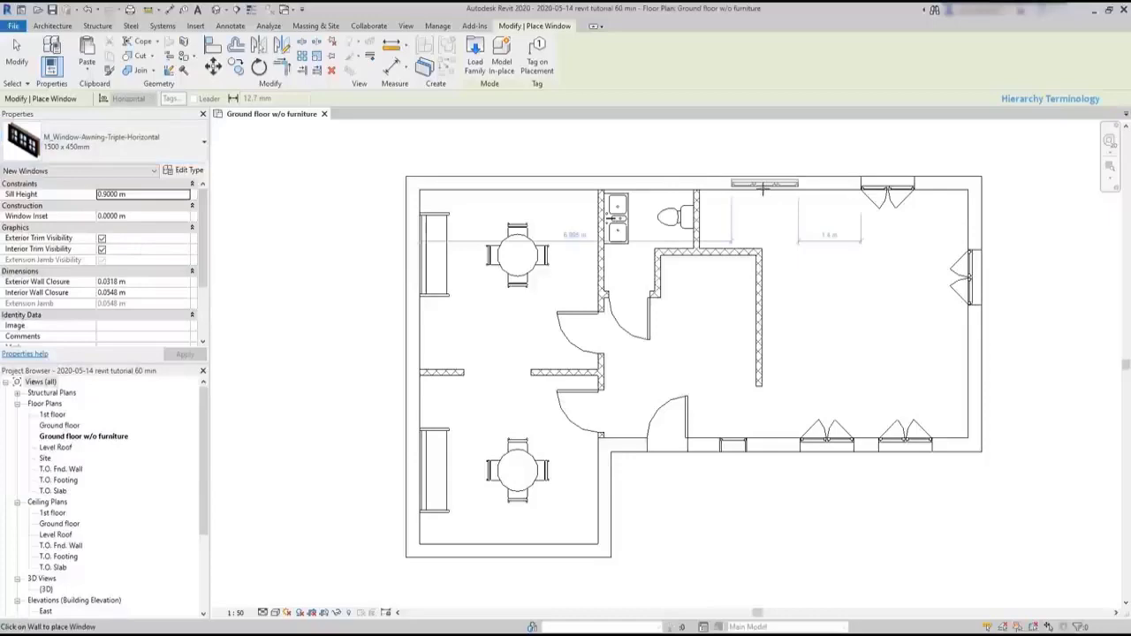
left_click(765, 188)
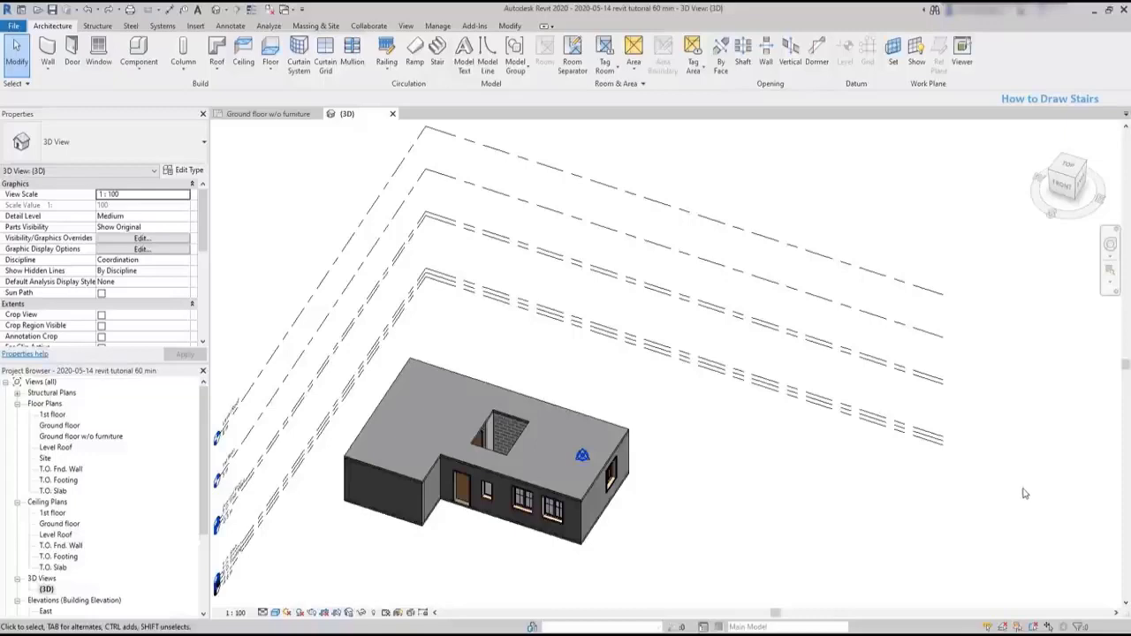
- Select the levels around the building and hide their whole category in the 3D view
left_click_drag(1023, 494, 846, 224)
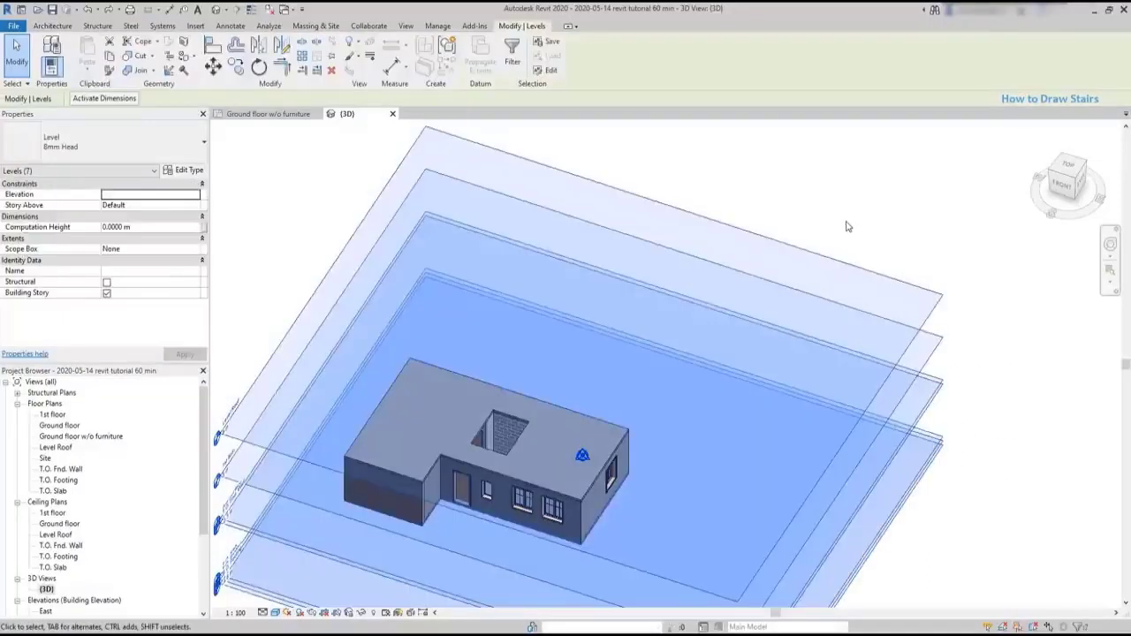
right_click(842, 222)
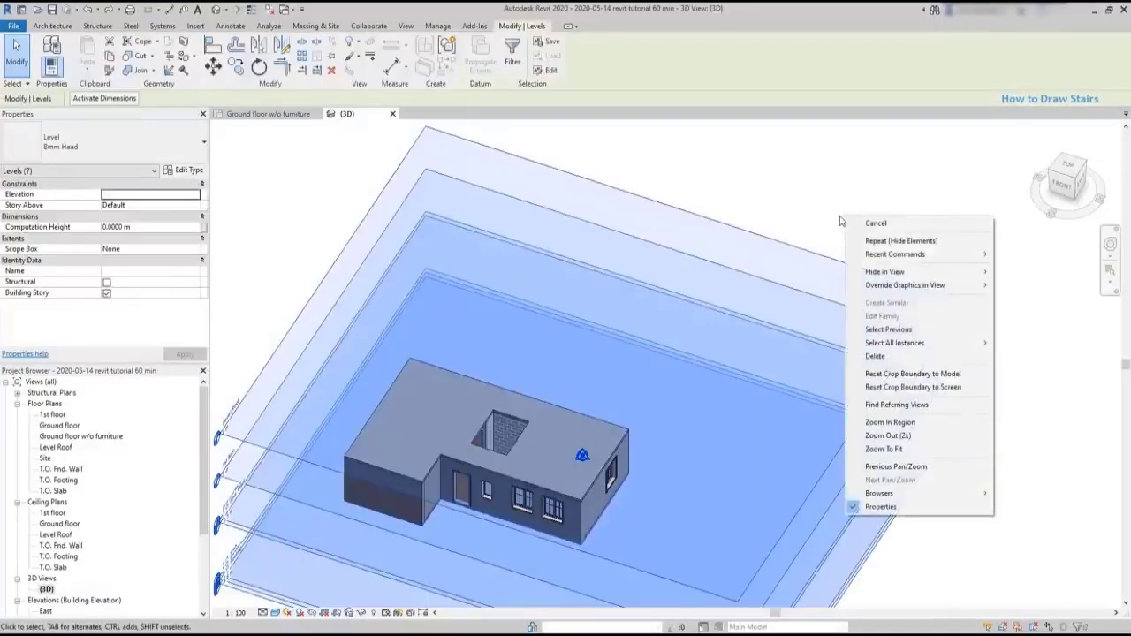
mouse_move(961, 274)
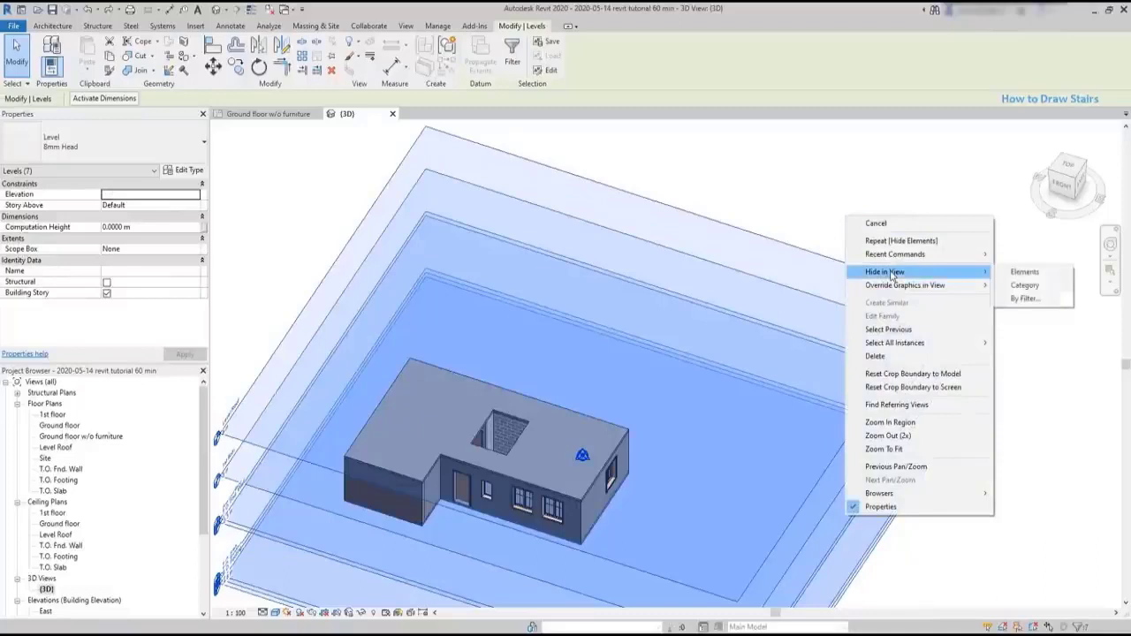
left_click(1033, 290)
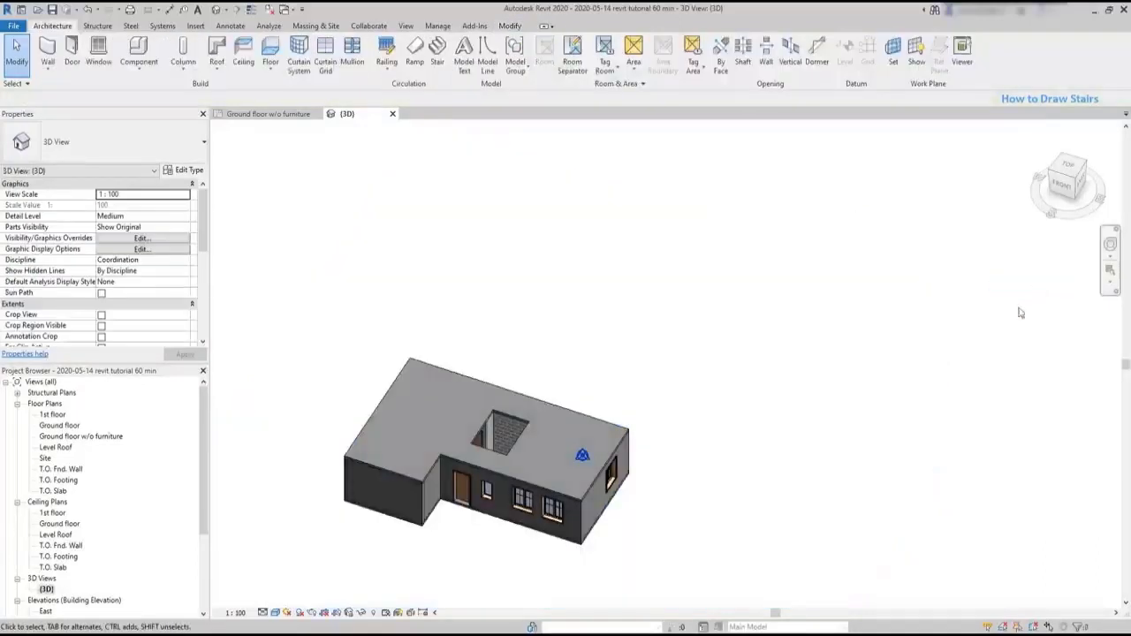
- Duplicate the {3D} view without detailing and rename the copy as 3D - Ground floor inside
middle_click_drag(736, 532, 817, 471)
scroll(613, 386, "up", 5)
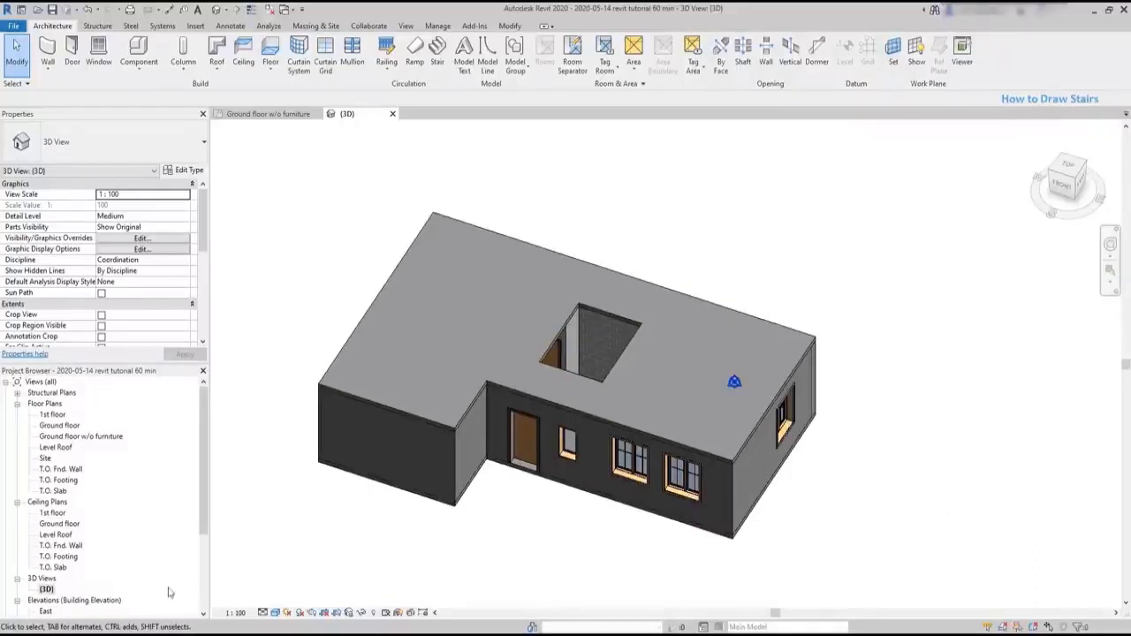
right_click(46, 589)
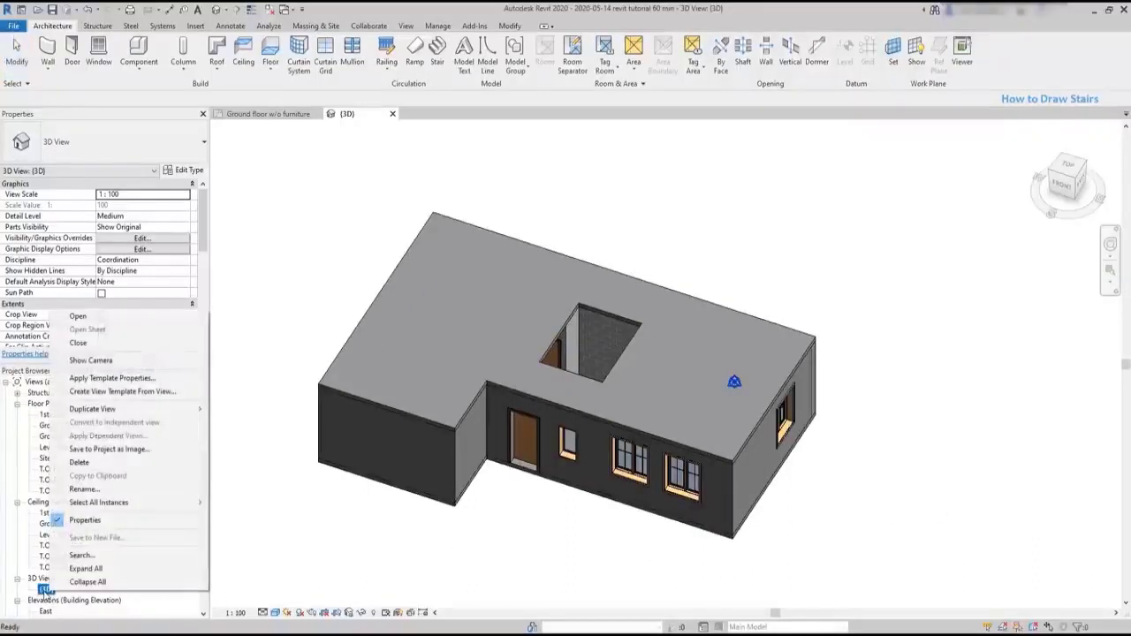
mouse_move(161, 410)
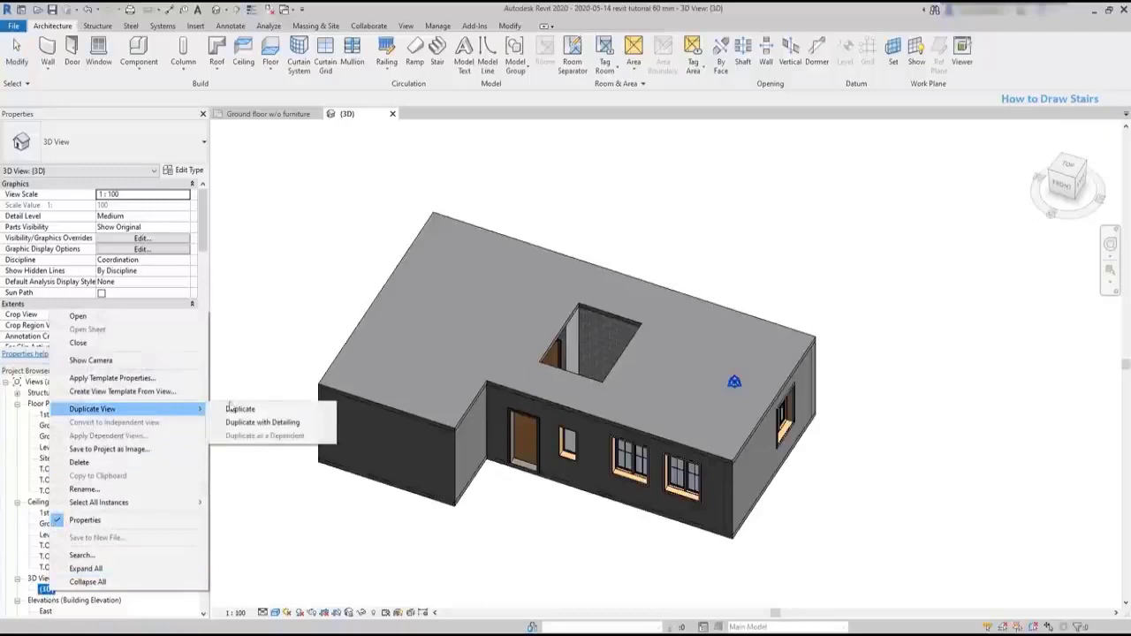
left_click(237, 409)
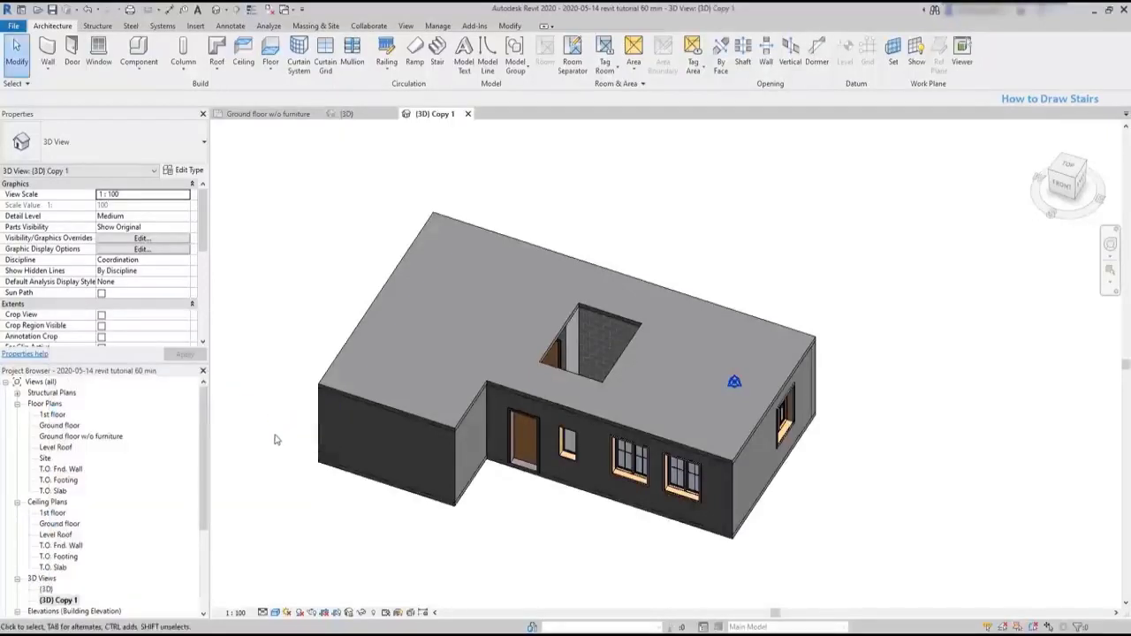
left_click(70, 602)
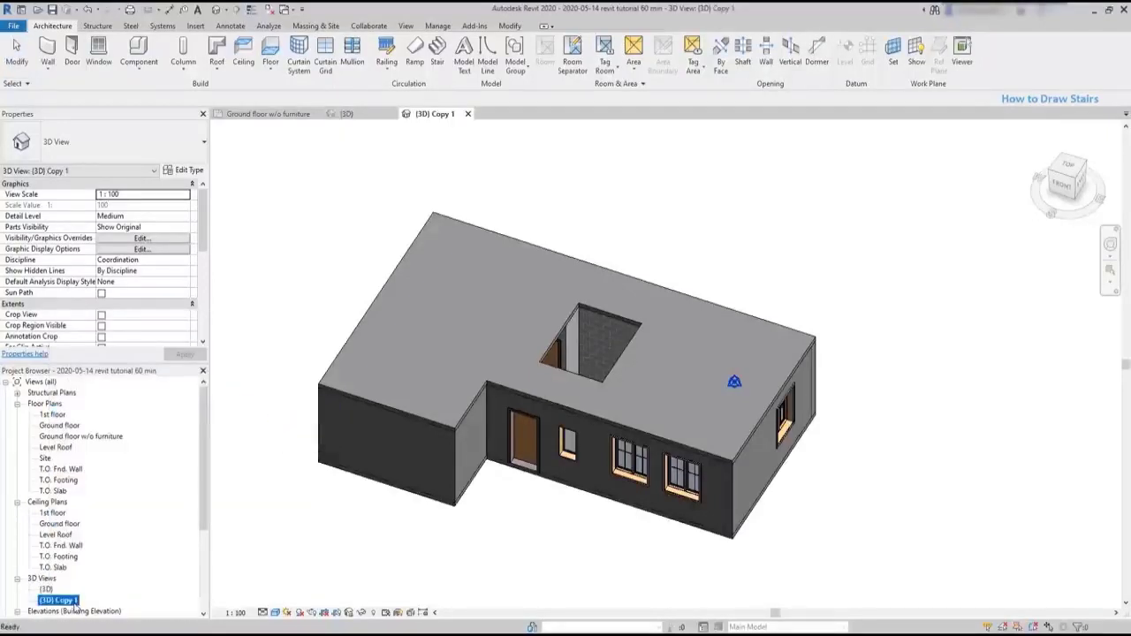
left_click(75, 605)
left_click(80, 603)
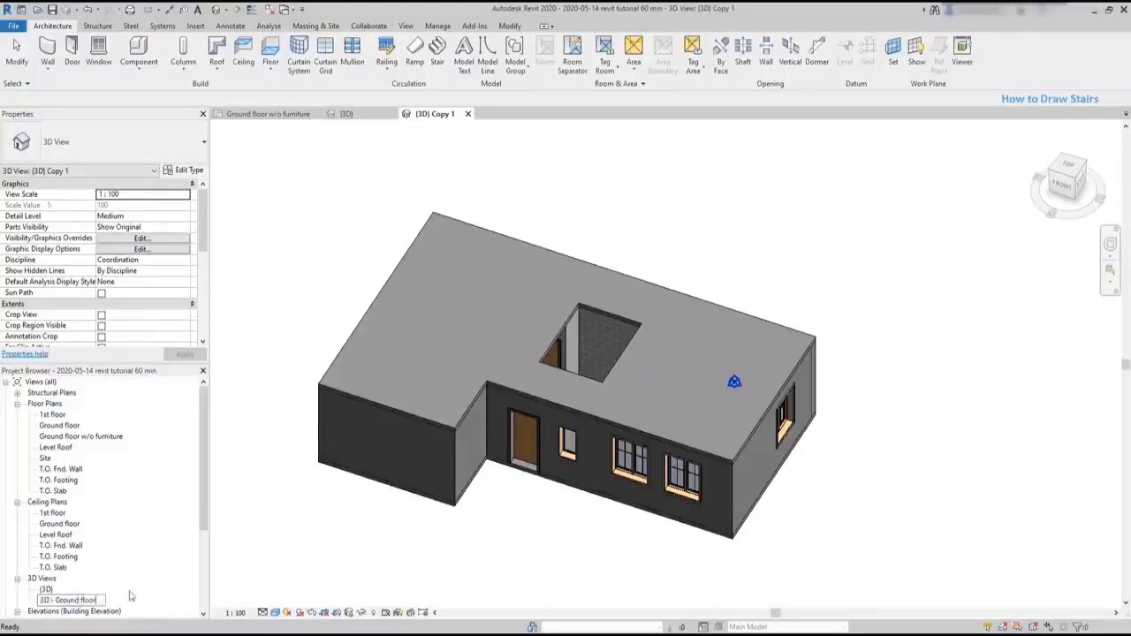
type("side")
key("Return")
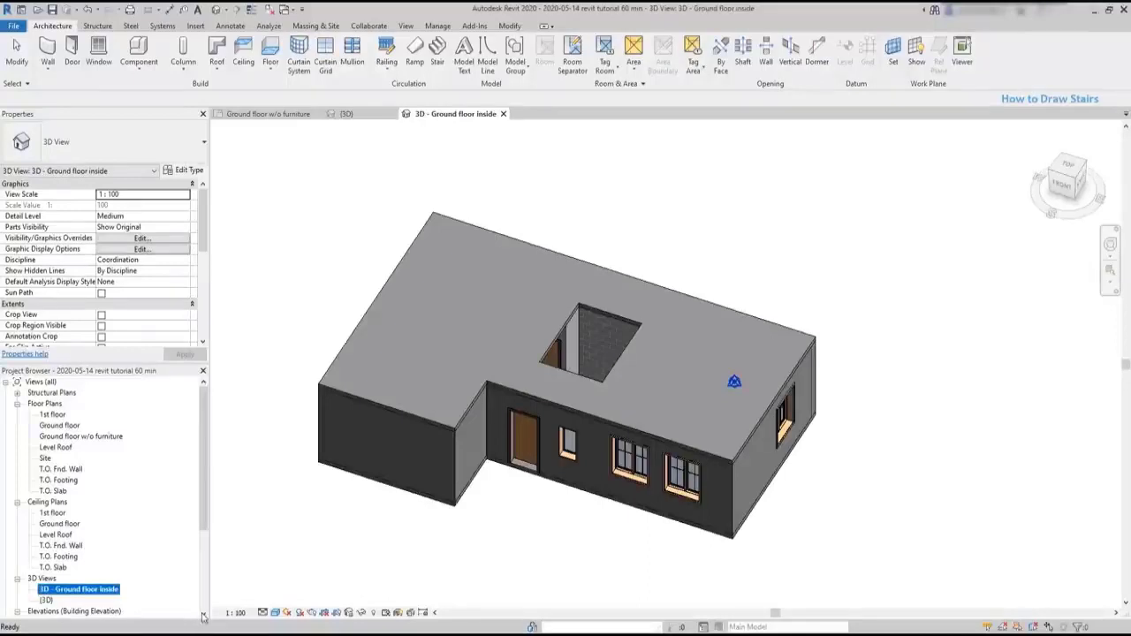
- Hide the 1st floor slab as a single element so the ground floor rooms can be seen from above
left_click(735, 458)
right_click(704, 424)
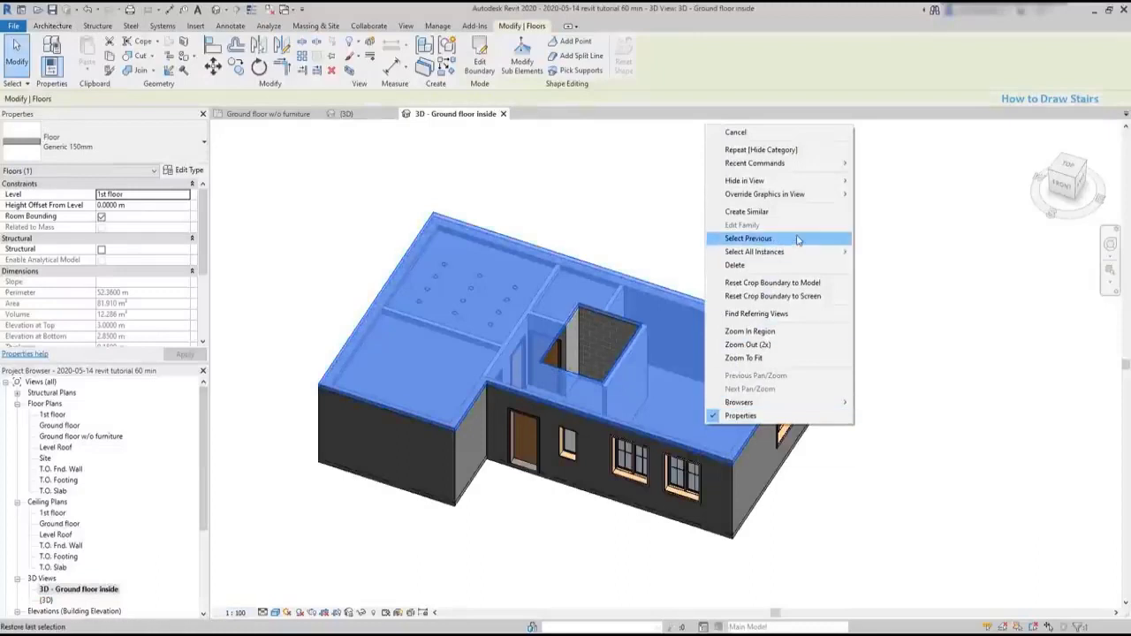
mouse_move(831, 180)
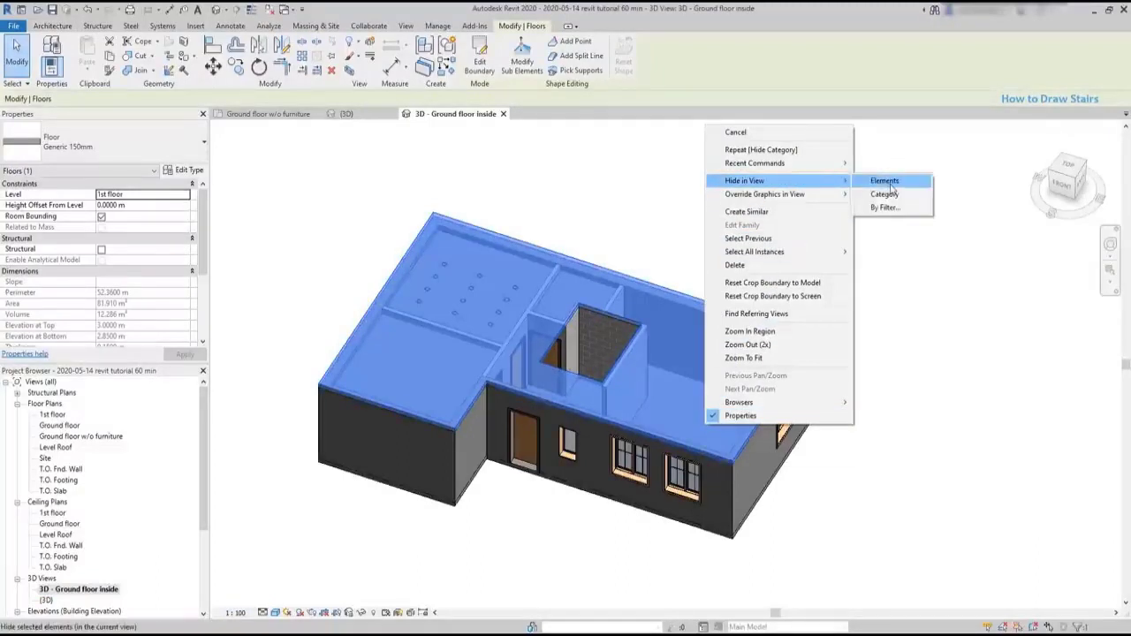
left_click(887, 182)
scroll(445, 253, "up", 4)
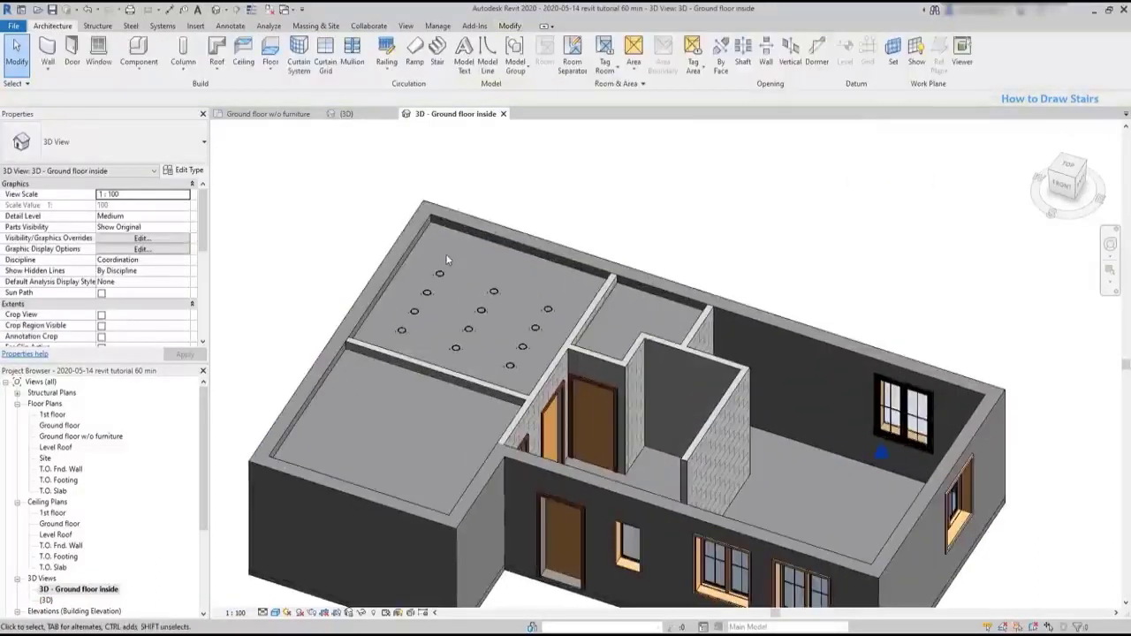
- Hide the whole category of the 600 x 600mm grid ceiling in the 3D - Ground floor inside view
left_click(542, 259)
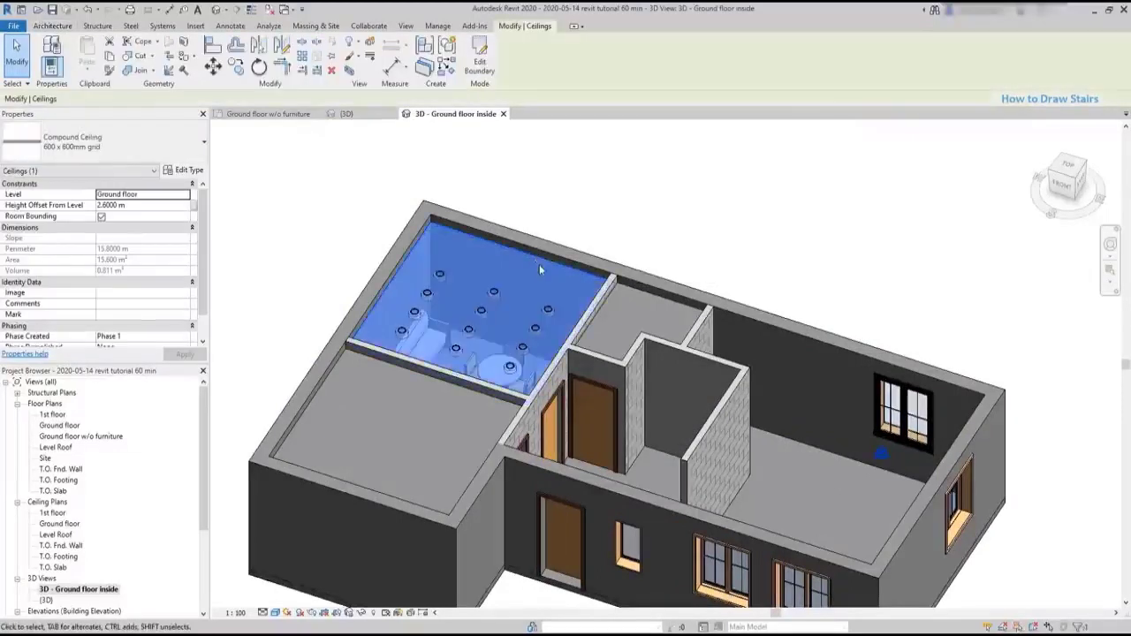
right_click(539, 274)
mouse_move(666, 327)
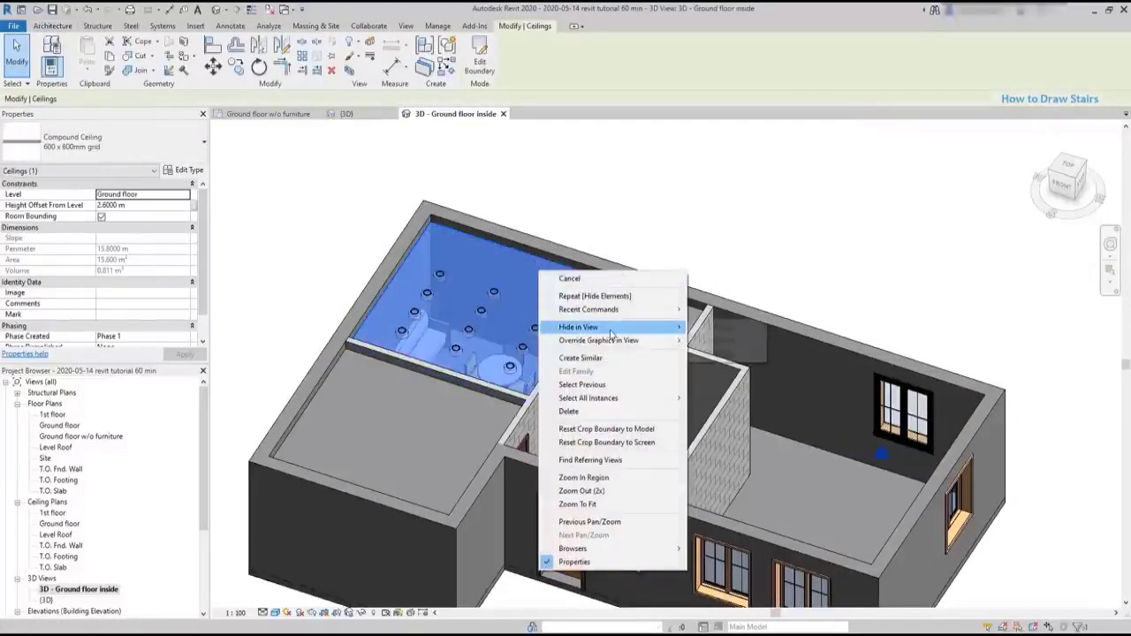
left_click(718, 340)
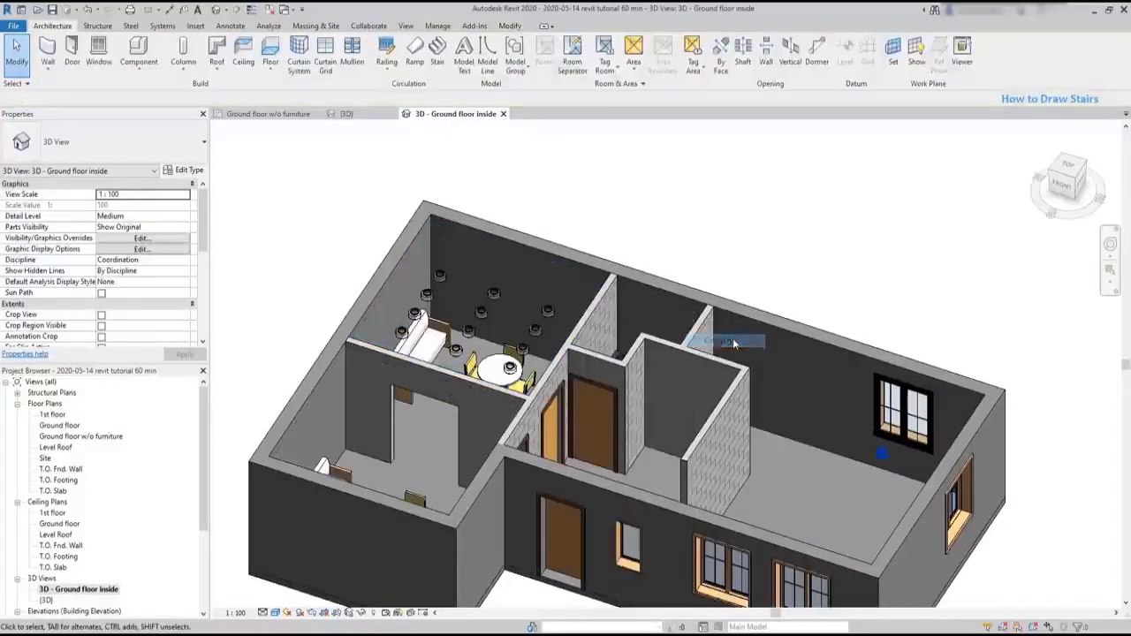
- Select a group of the arrayed ceiling lights and hide its whole category in the 3D view
left_click(549, 311)
right_click(549, 311)
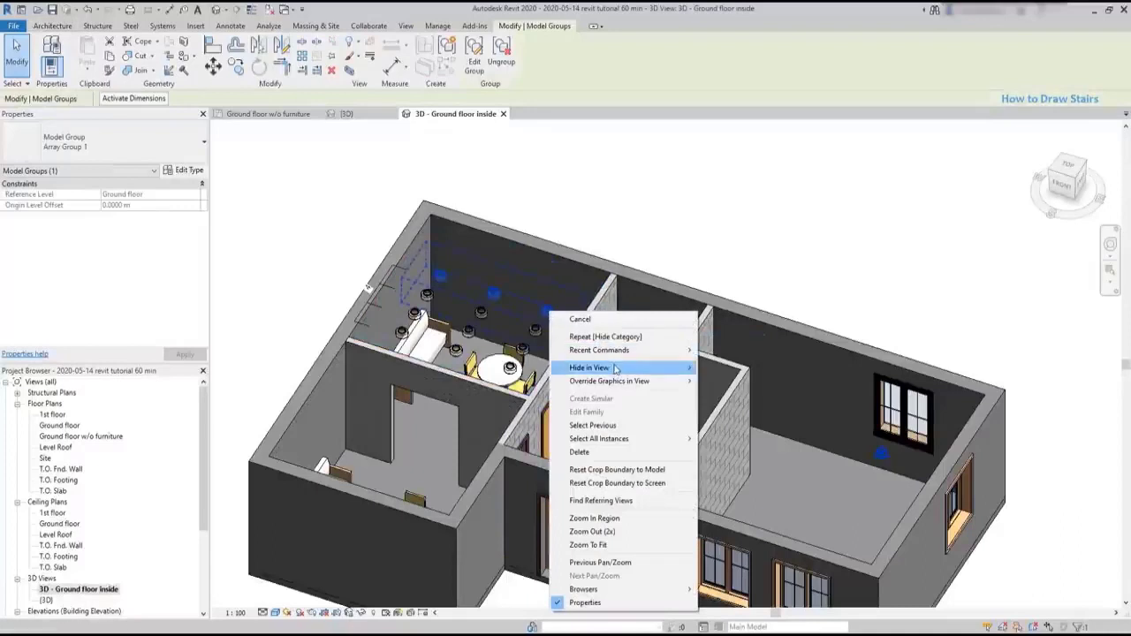
mouse_move(634, 368)
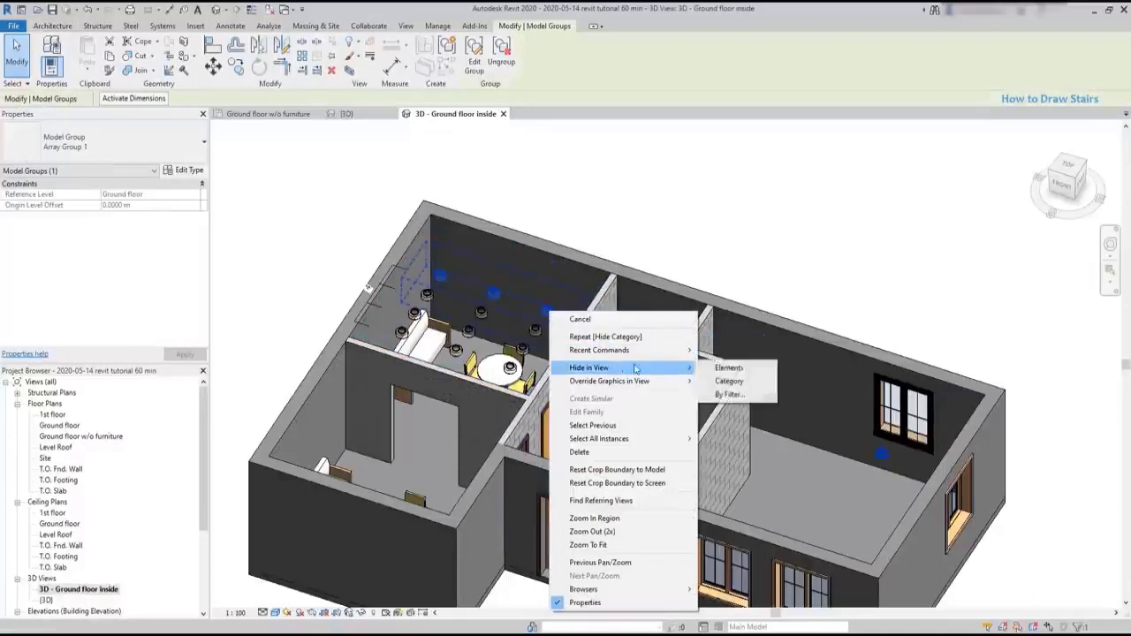
left_click(761, 385)
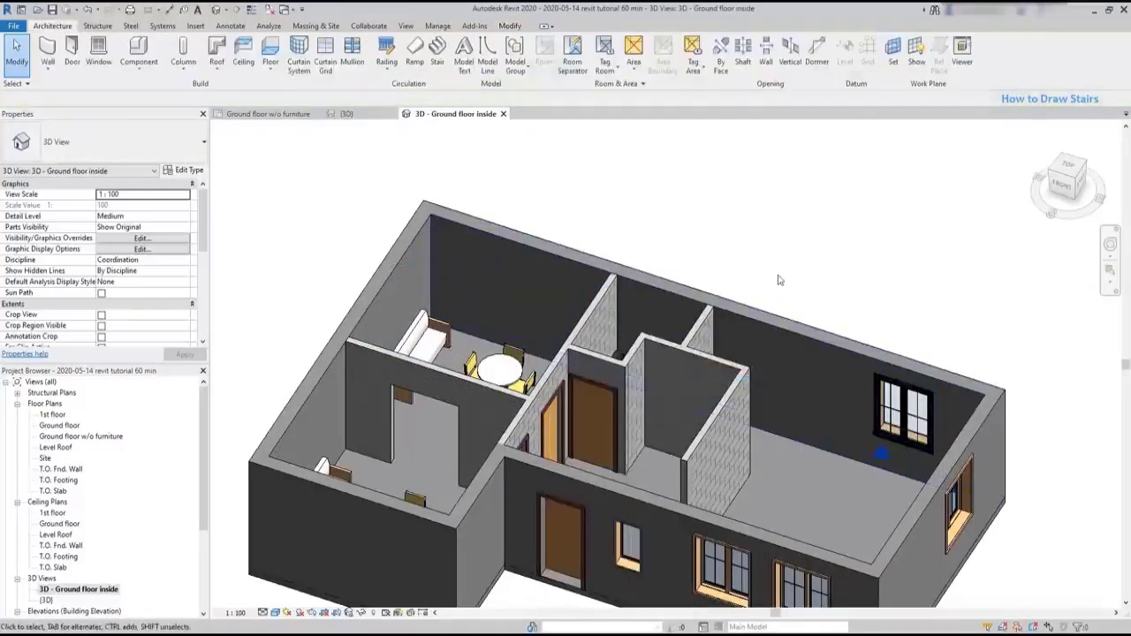
middle_click_drag(740, 257, 867, 390, "shift")
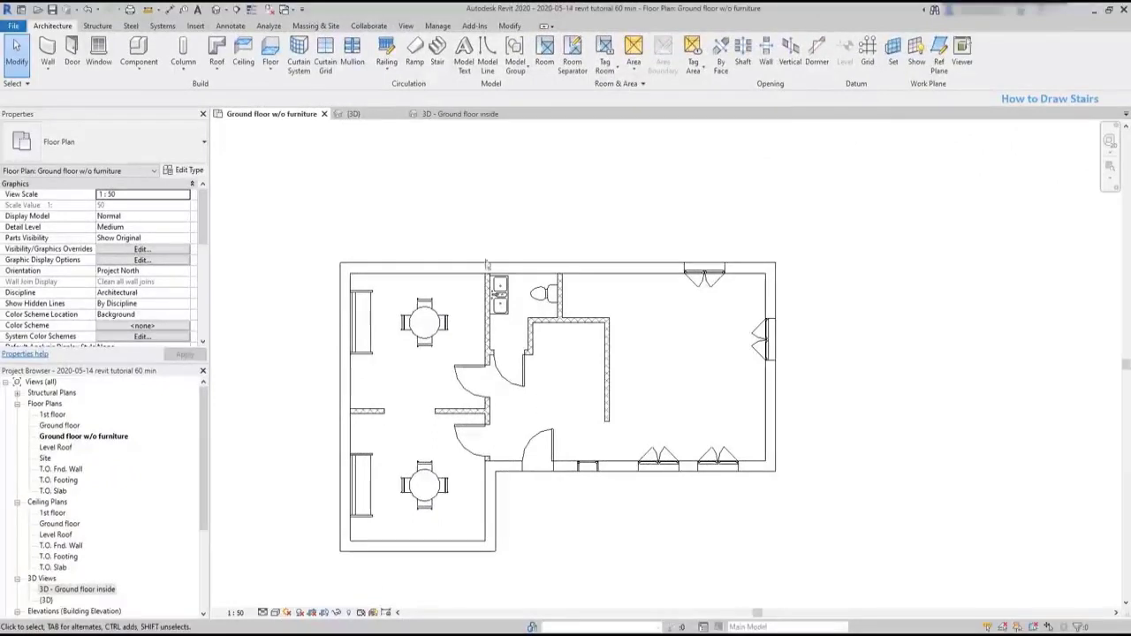
- In Ground floor w/o furniture, create a straight 16-riser stair, 1 m wide, up the large room and inspect it in 3D - Ground floor inside
left_click(436, 51)
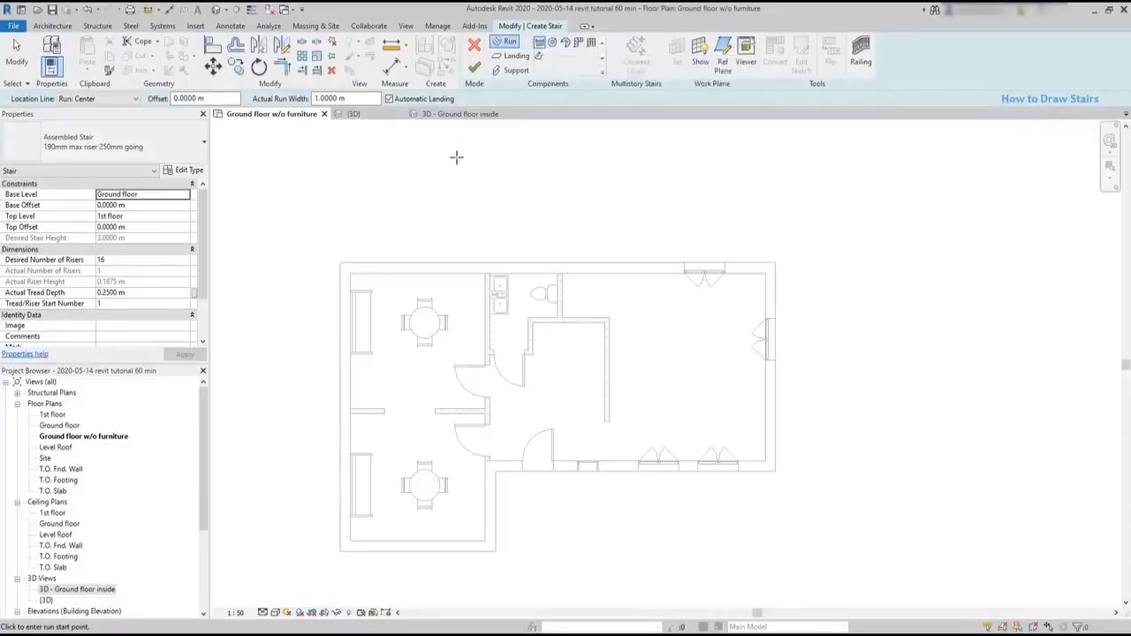
left_click(656, 419)
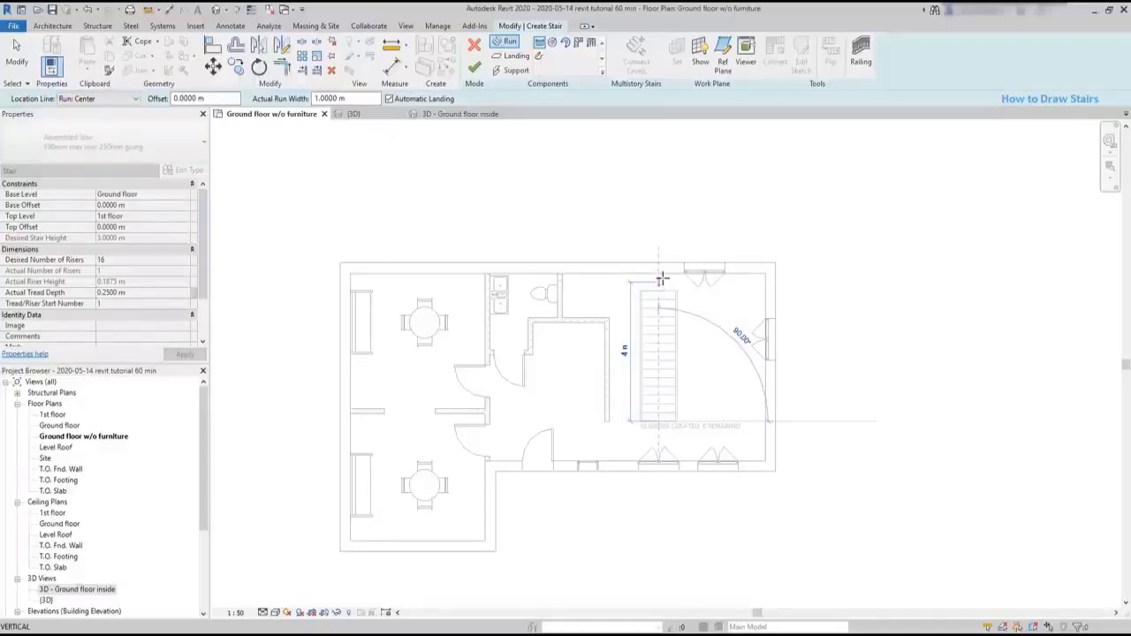
left_click(660, 279)
key("Escape")
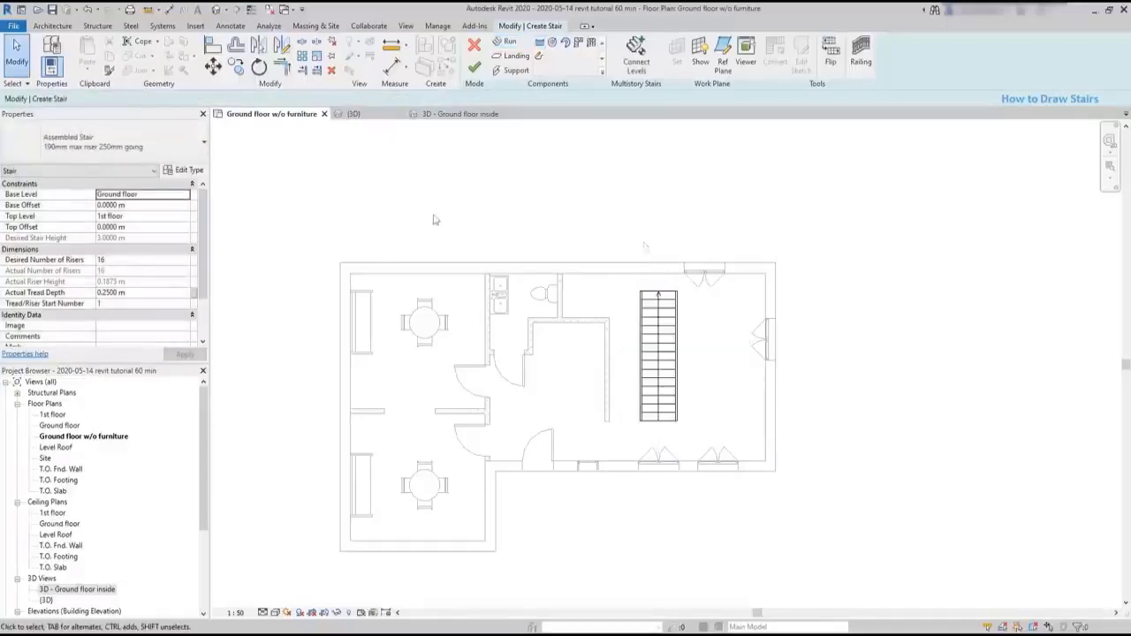
left_click(475, 67)
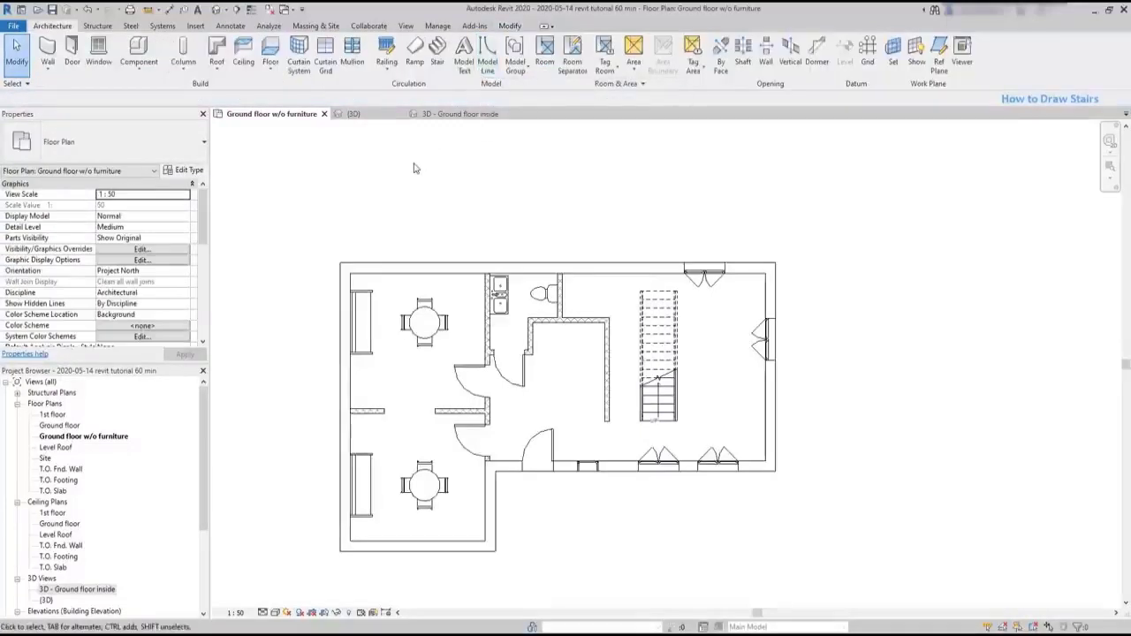
left_click(429, 115)
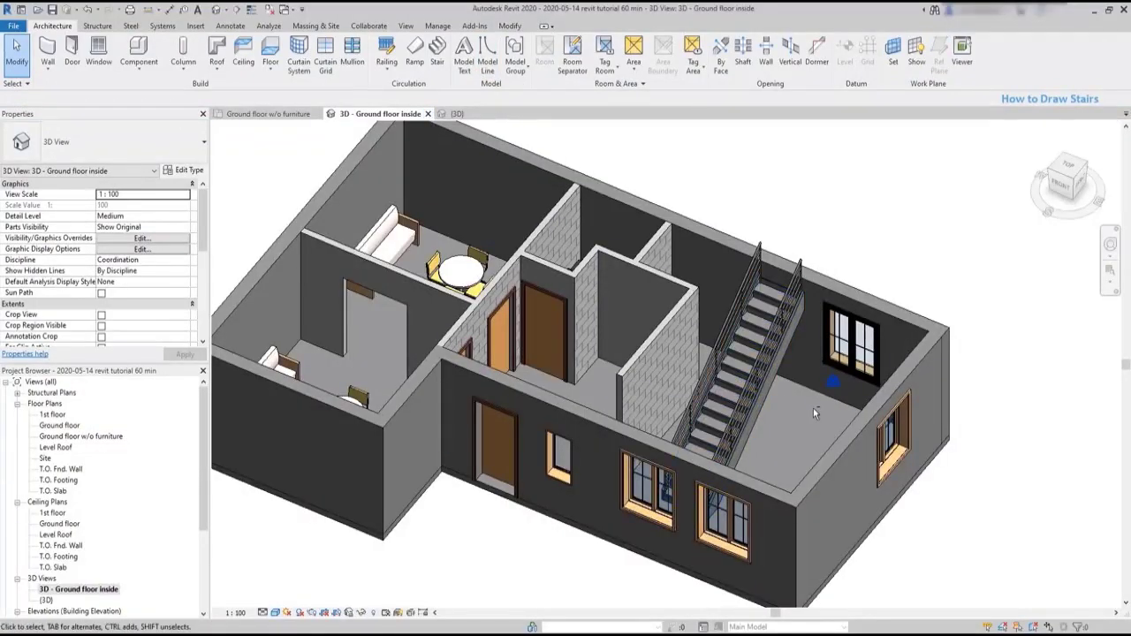
middle_click_drag(813, 408, 864, 486, "shift")
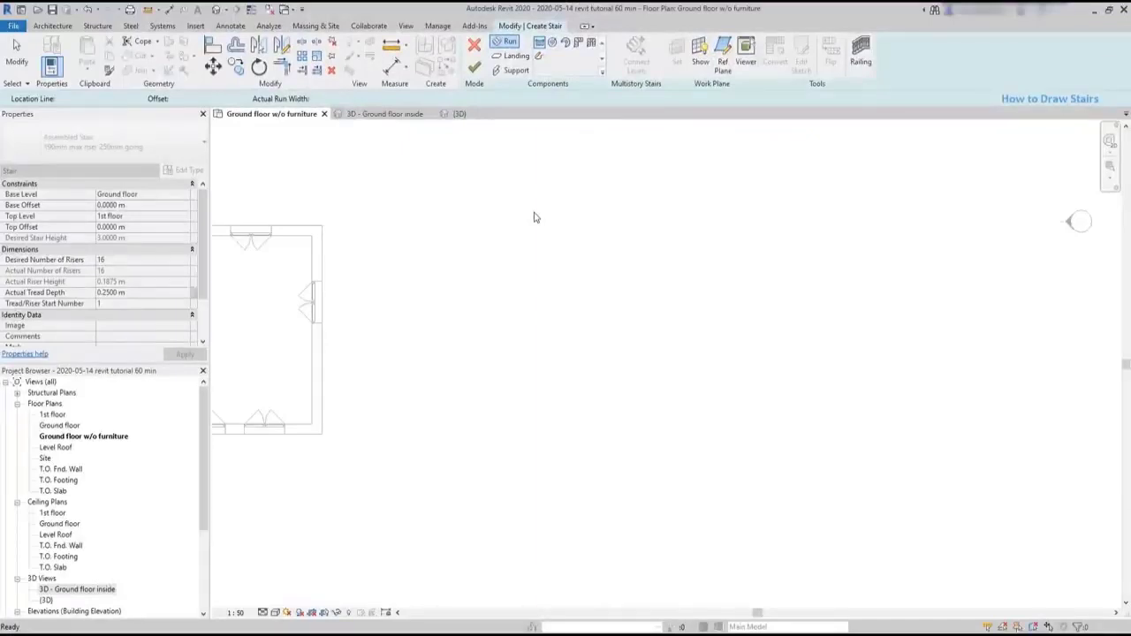
- In the ground floor plan, start a stair outside the building with a straight run 1 m wide and about 2.5 m long
left_click(539, 44)
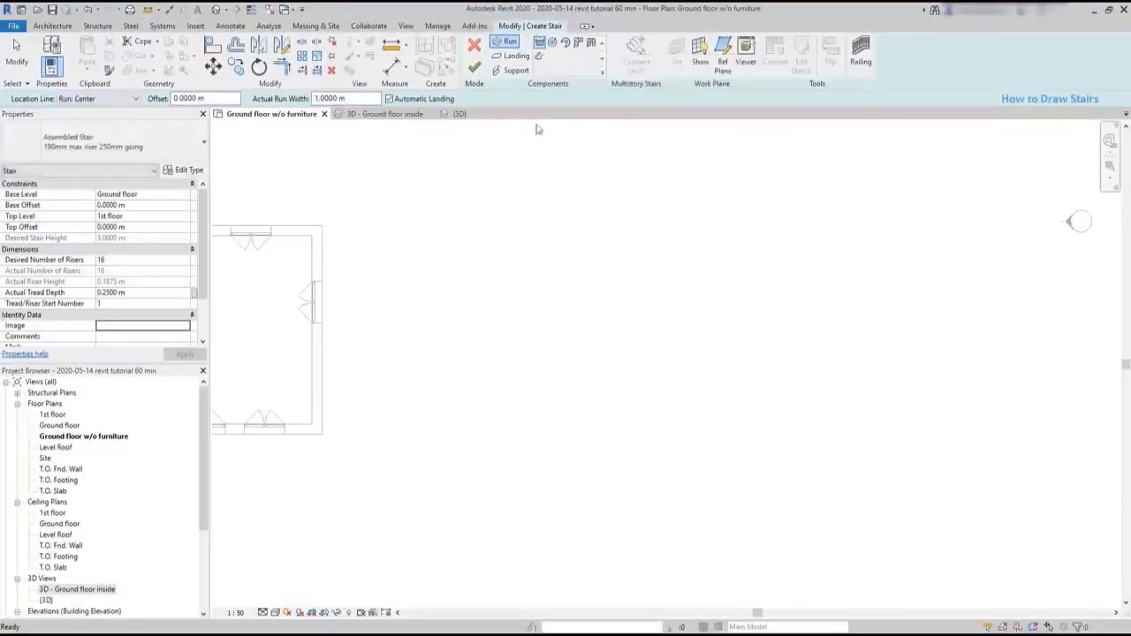
left_click(467, 433)
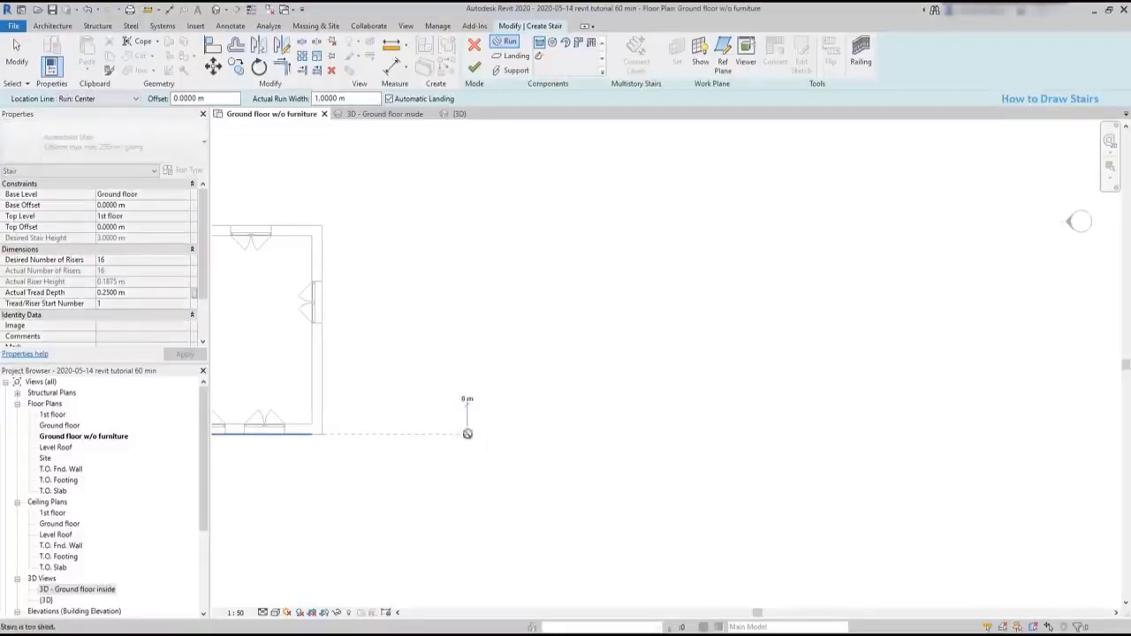
scroll(466, 349, "up", 2)
left_click(467, 348)
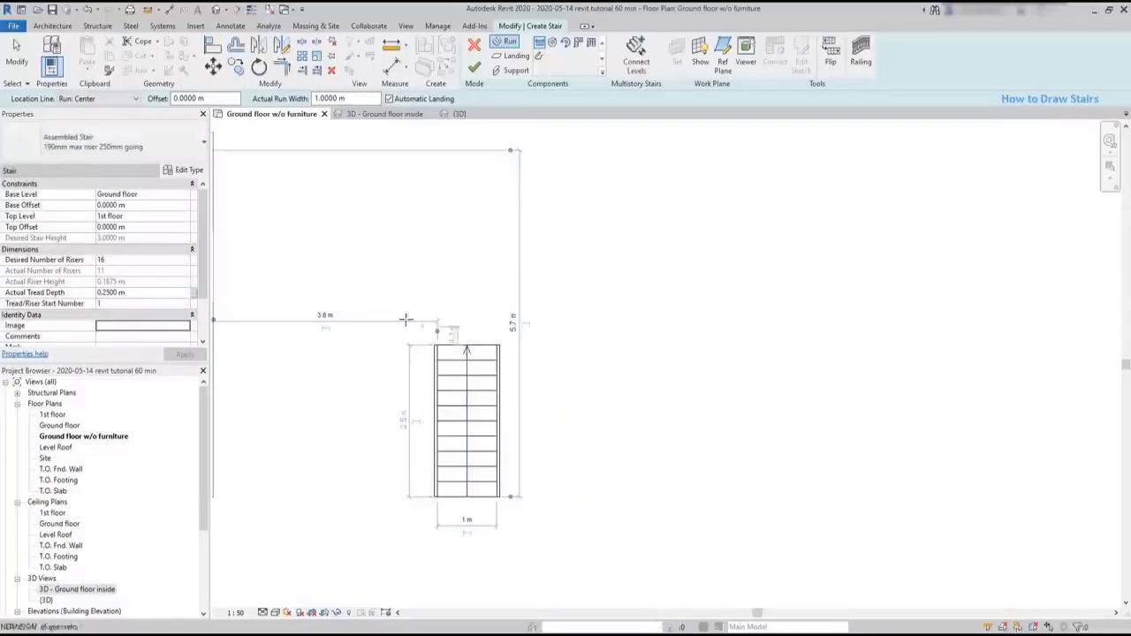
- Add a perpendicular second run with the remaining risers toward the building, starting about 0.66 m beyond the first run, using automatic landing
scroll(408, 309, "up", 2)
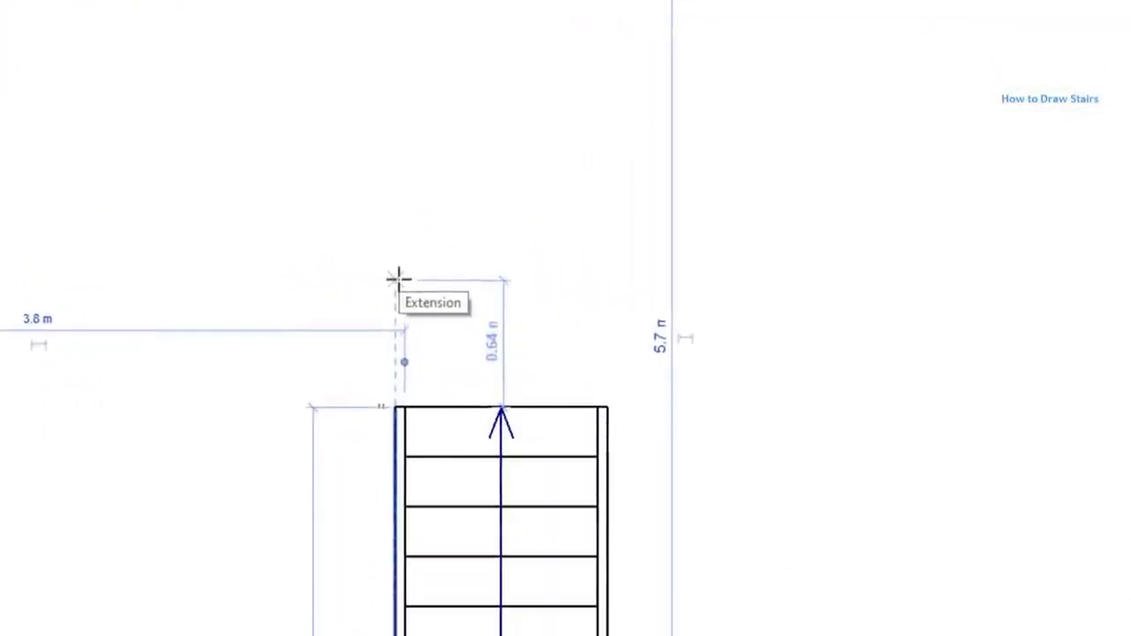
left_click(397, 279)
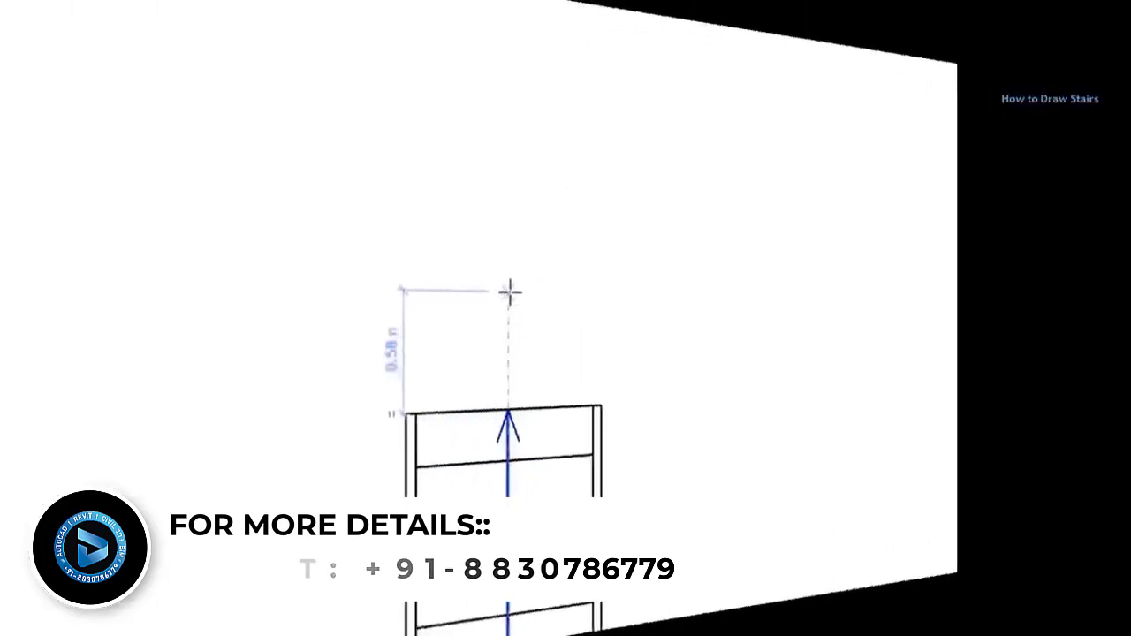
left_click(499, 229)
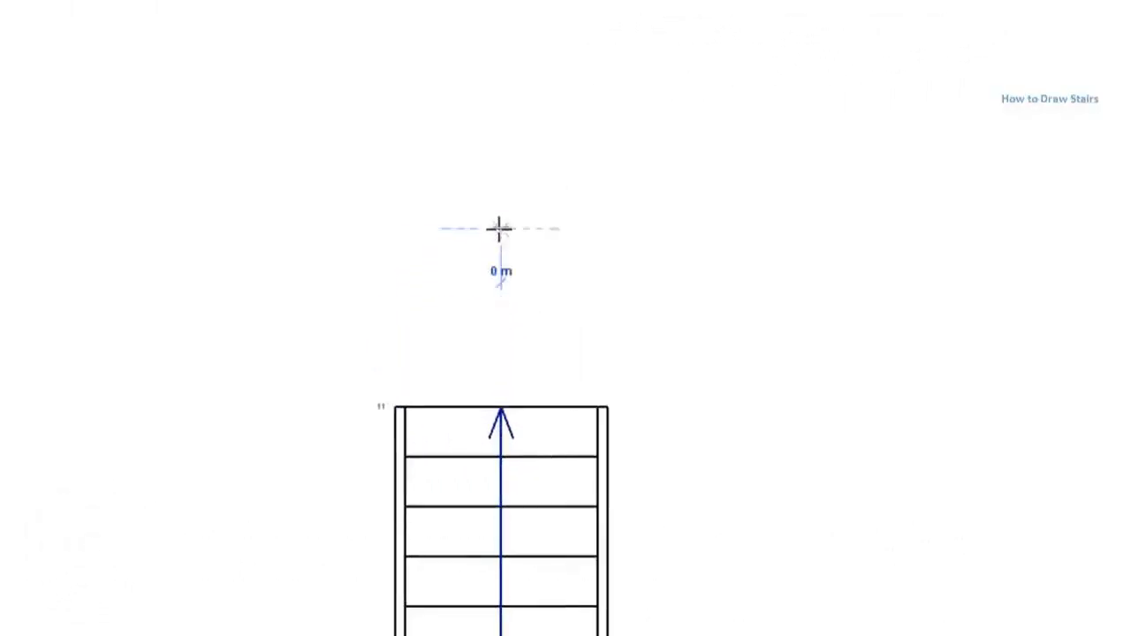
left_click(147, 240)
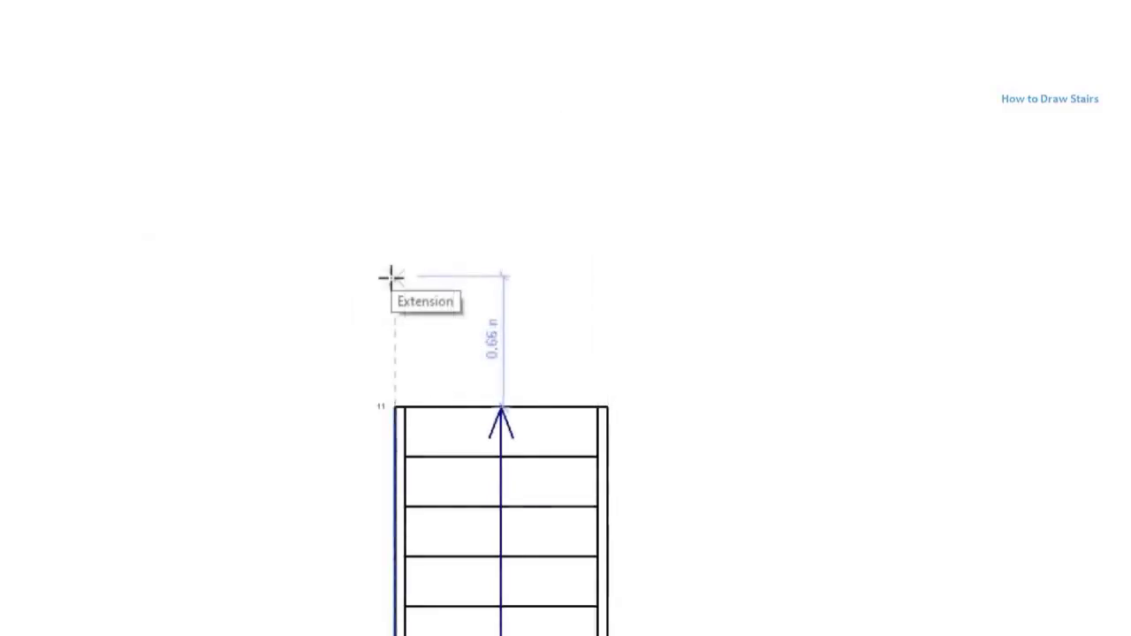
left_click(391, 278)
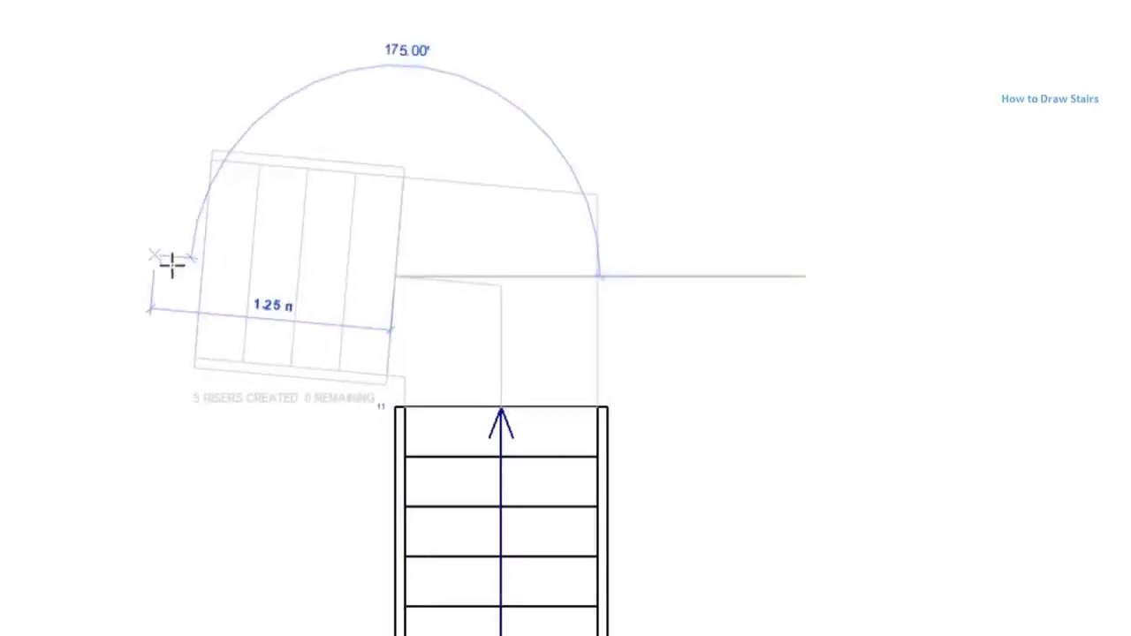
left_click(195, 278)
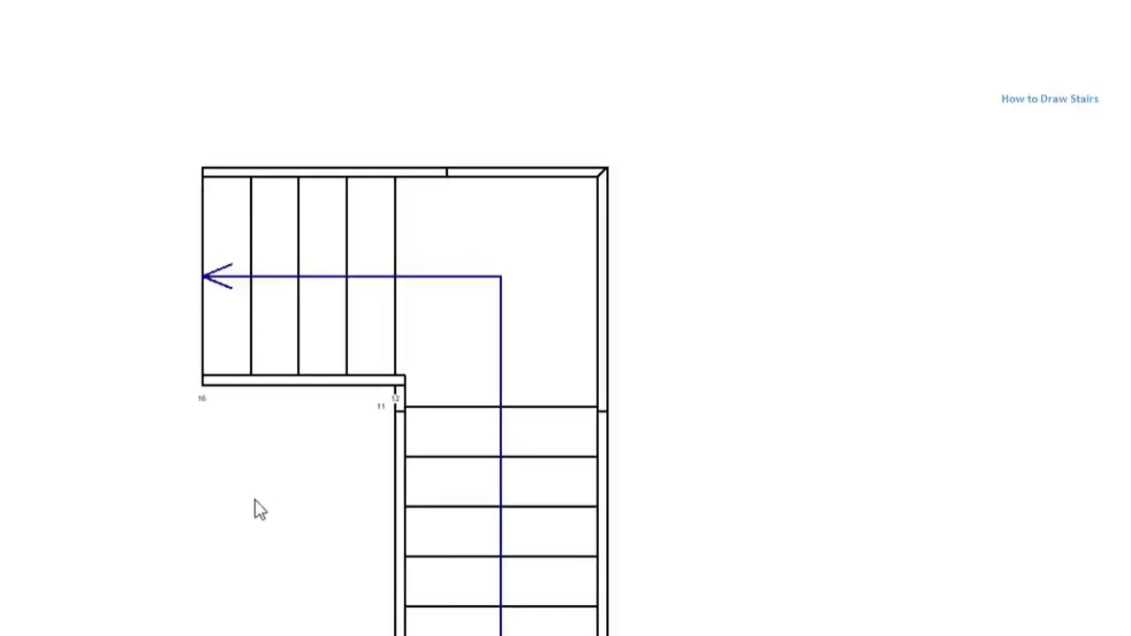
- Select the short upper run and try offsets of 0.3 m and 0 m from the lower run's end
mouse_move(260, 557)
middle_mouse_down()
mouse_move(296, 506)
mouse_move(304, 460)
middle_mouse_up()
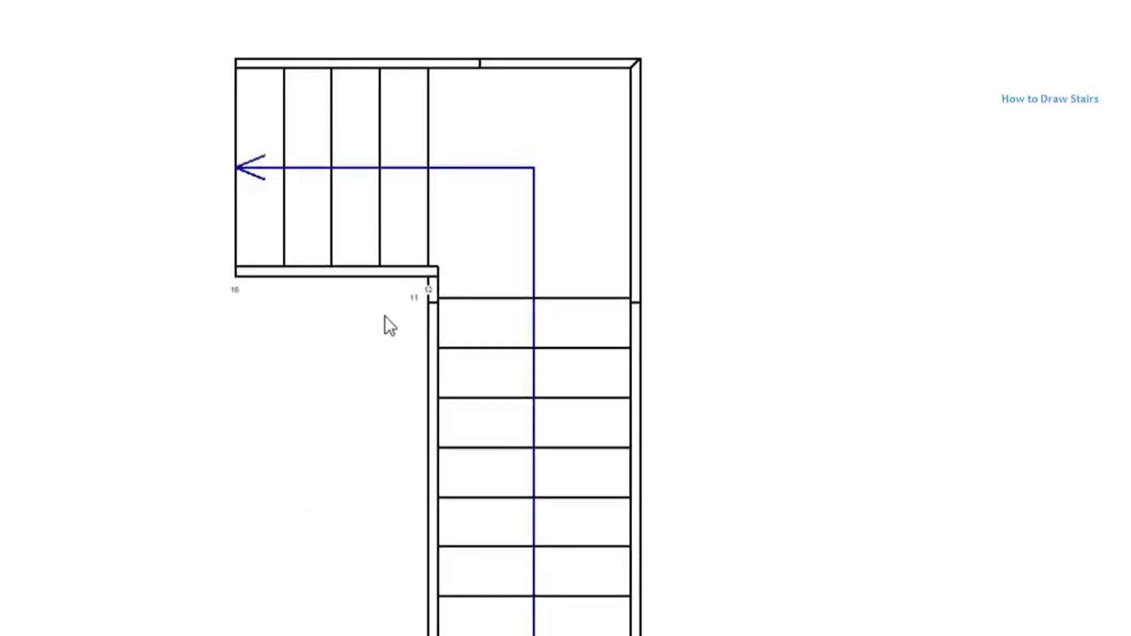
left_click(426, 261)
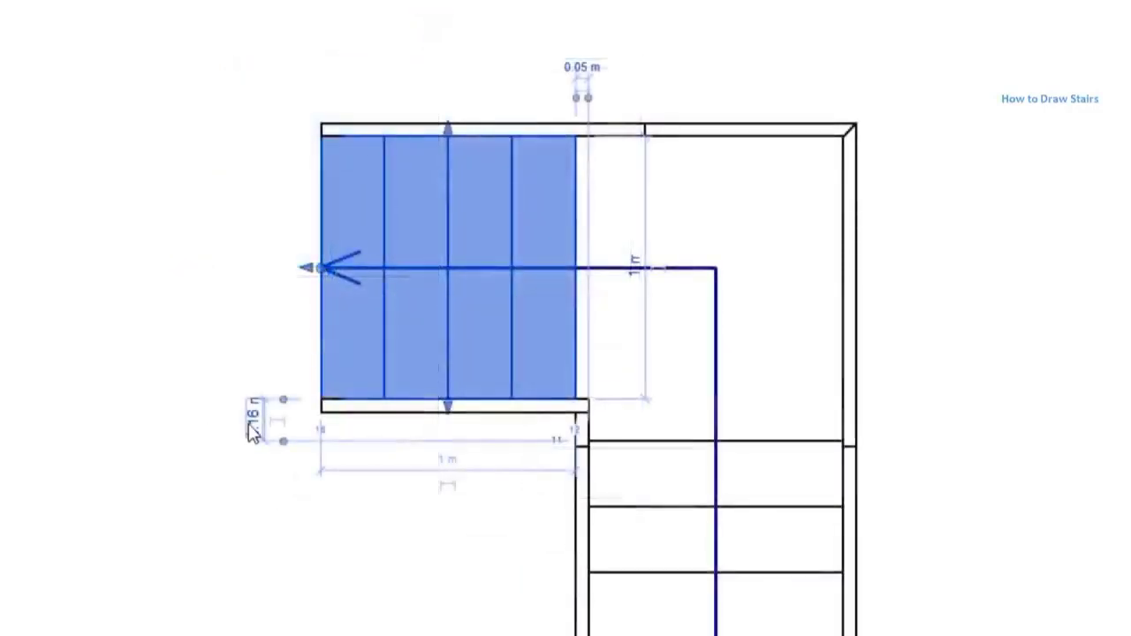
left_click(254, 415)
type("0.3")
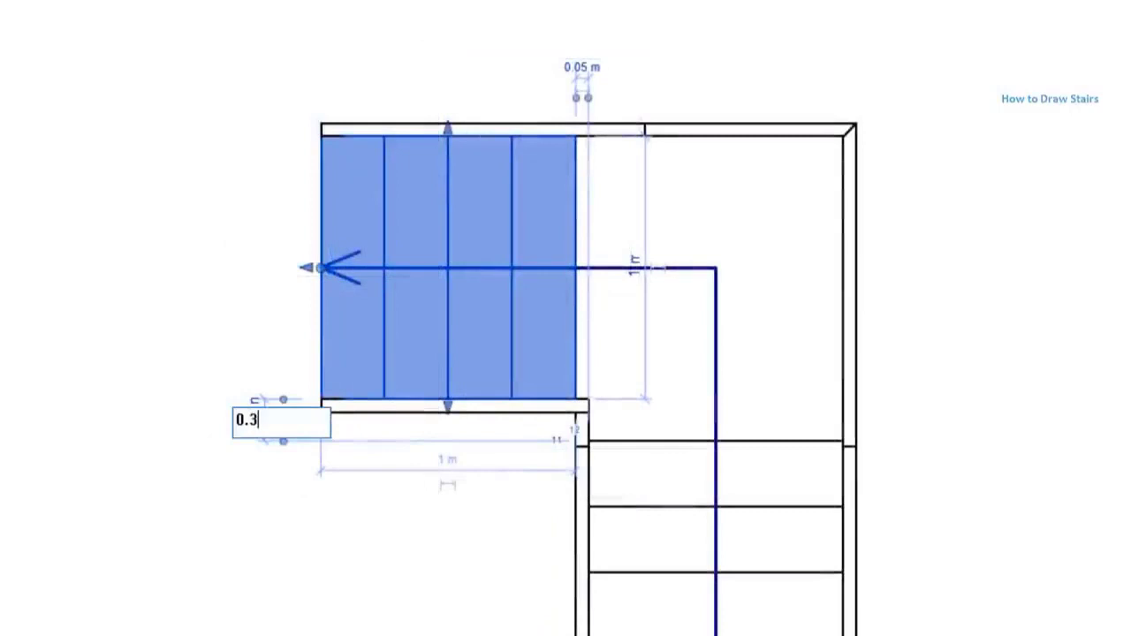
key("Return")
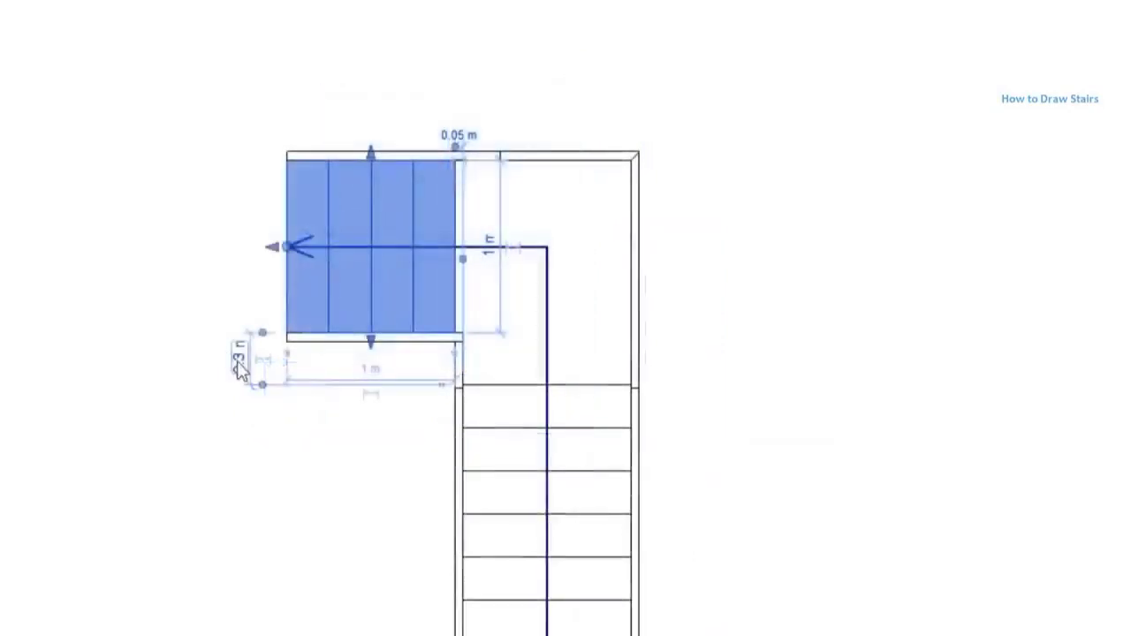
left_click(239, 359)
type("0")
key("Return")
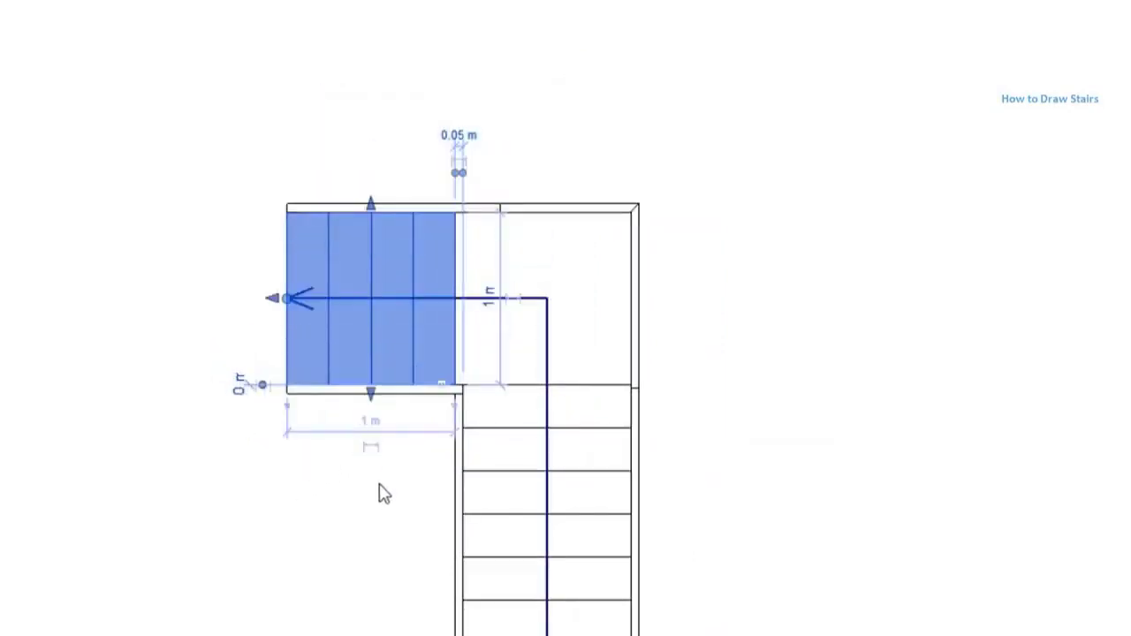
- Set the short upper run's offset from the lower run's end to 0.1 m
left_click(242, 395)
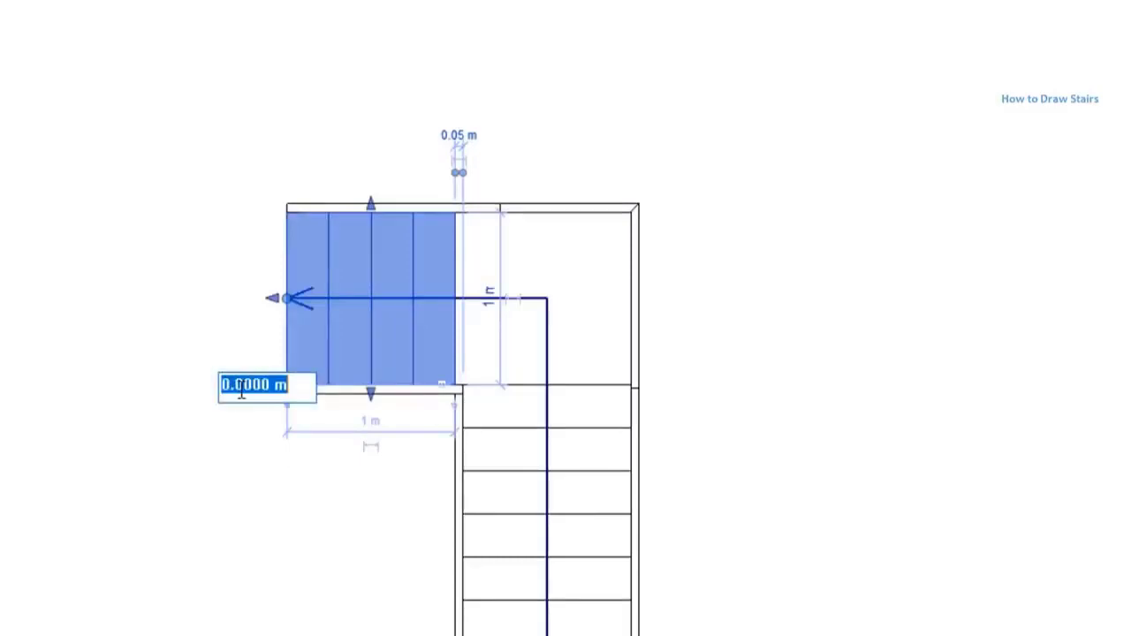
type("0.1")
key("Return")
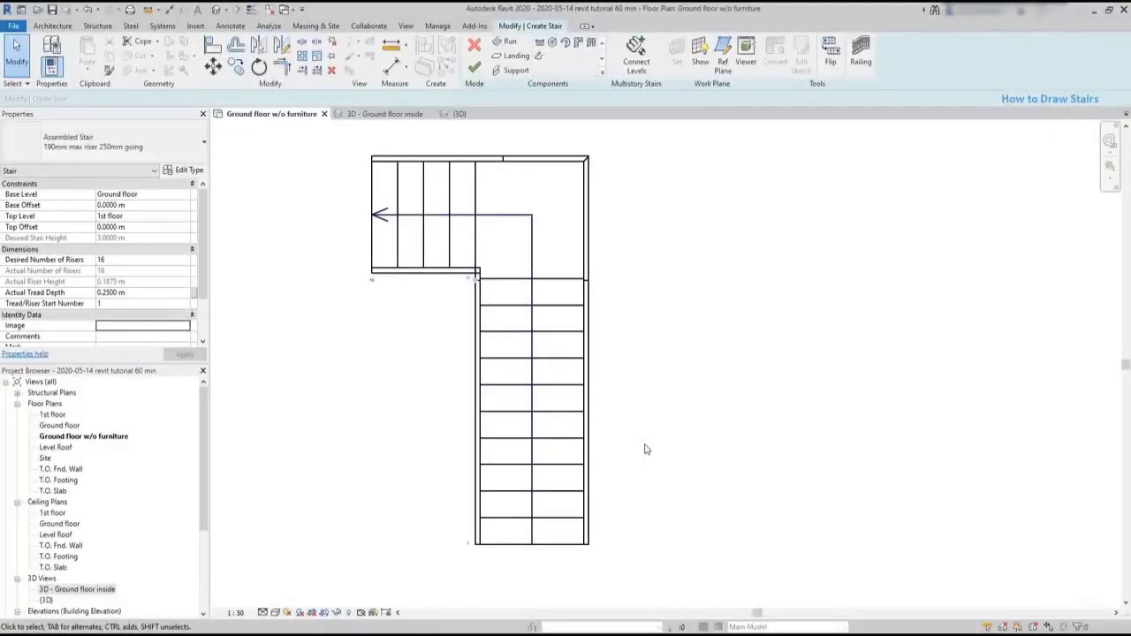
- Select the lower run, the landing and the upper run in turn to examine the stair's separate components
left_click(566, 386)
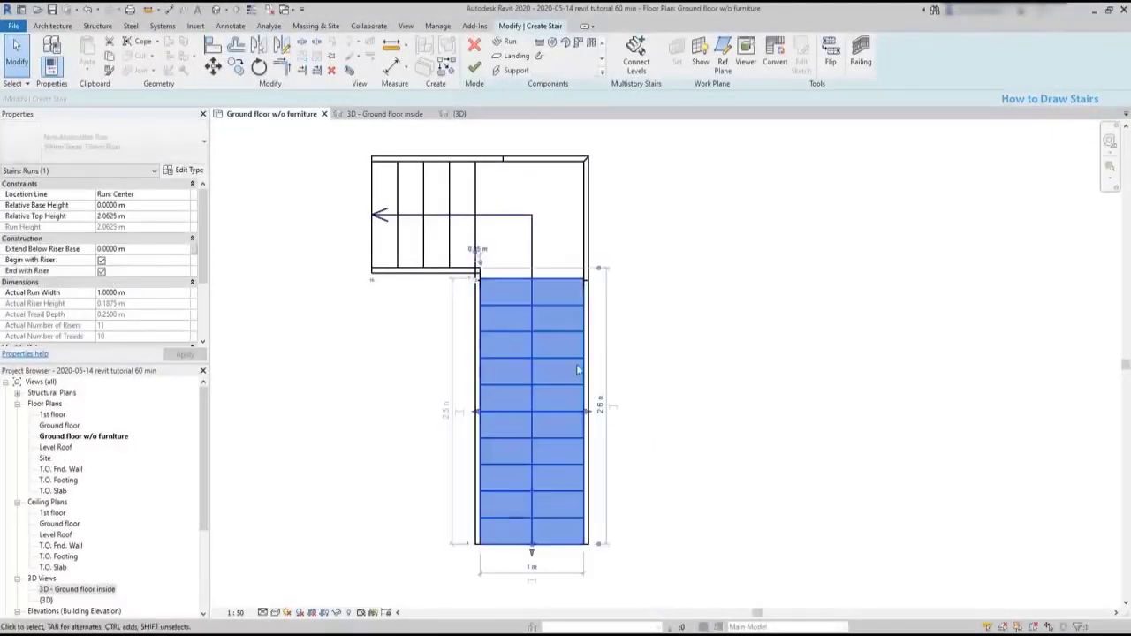
left_click(641, 278)
left_click(534, 236)
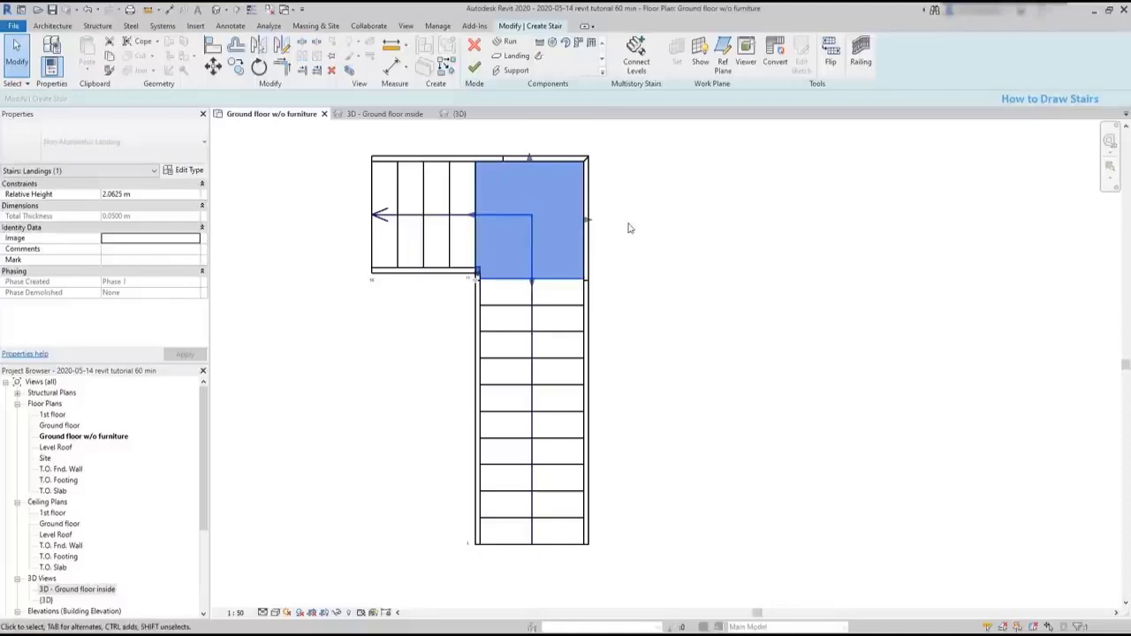
left_click(441, 240)
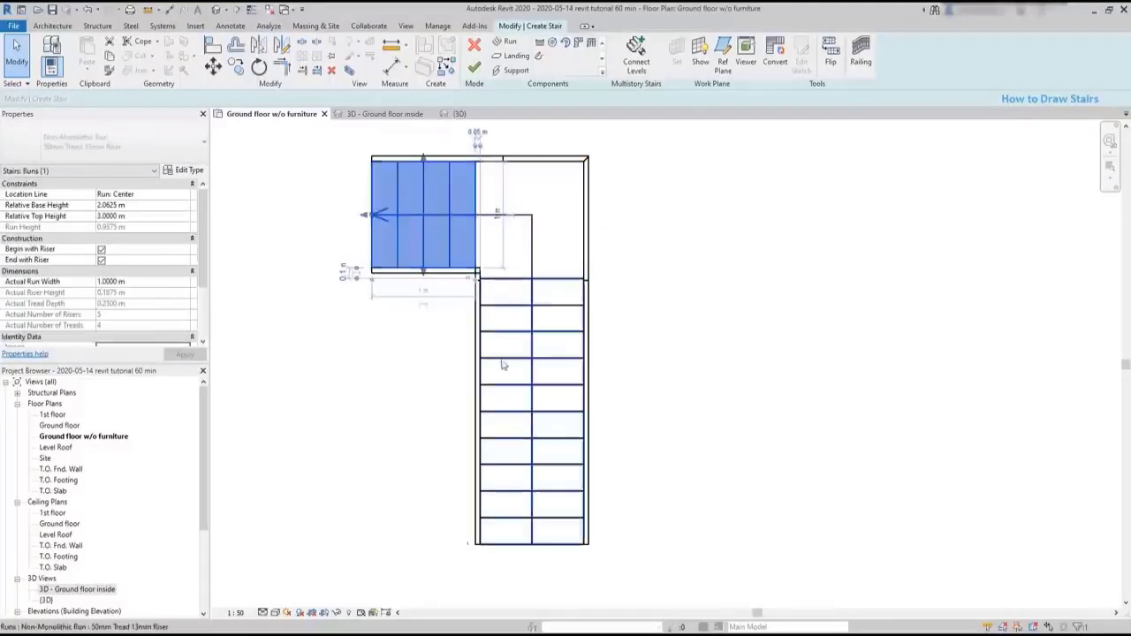
- Shorten the lower run from its starting end to 2 m, taking off two treads
left_click(517, 394)
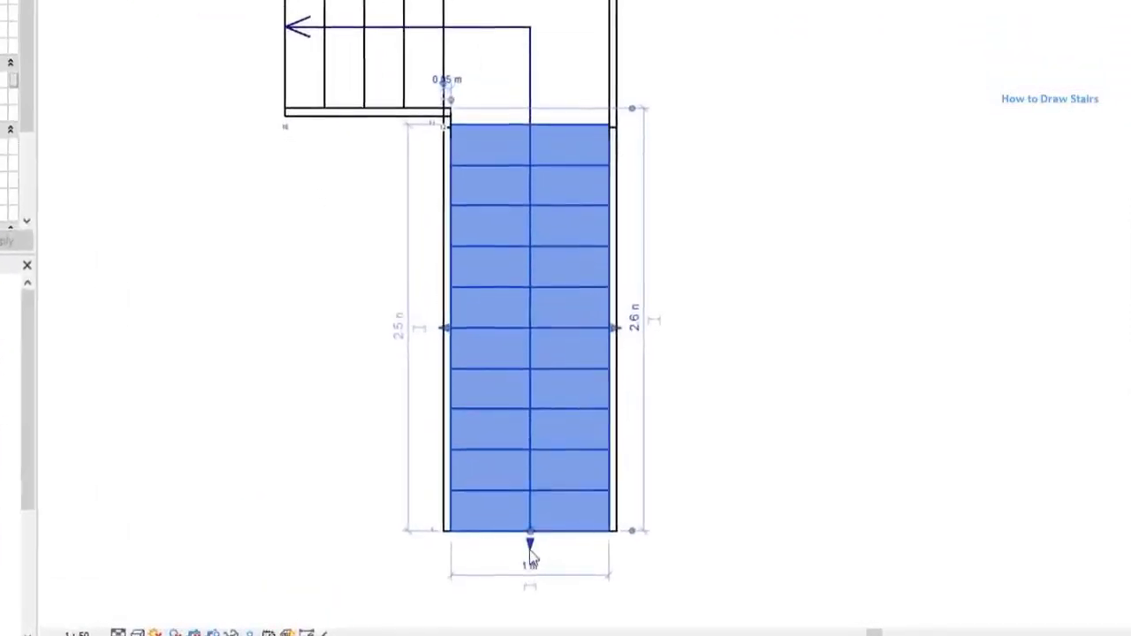
left_click_drag(529, 546, 528, 492)
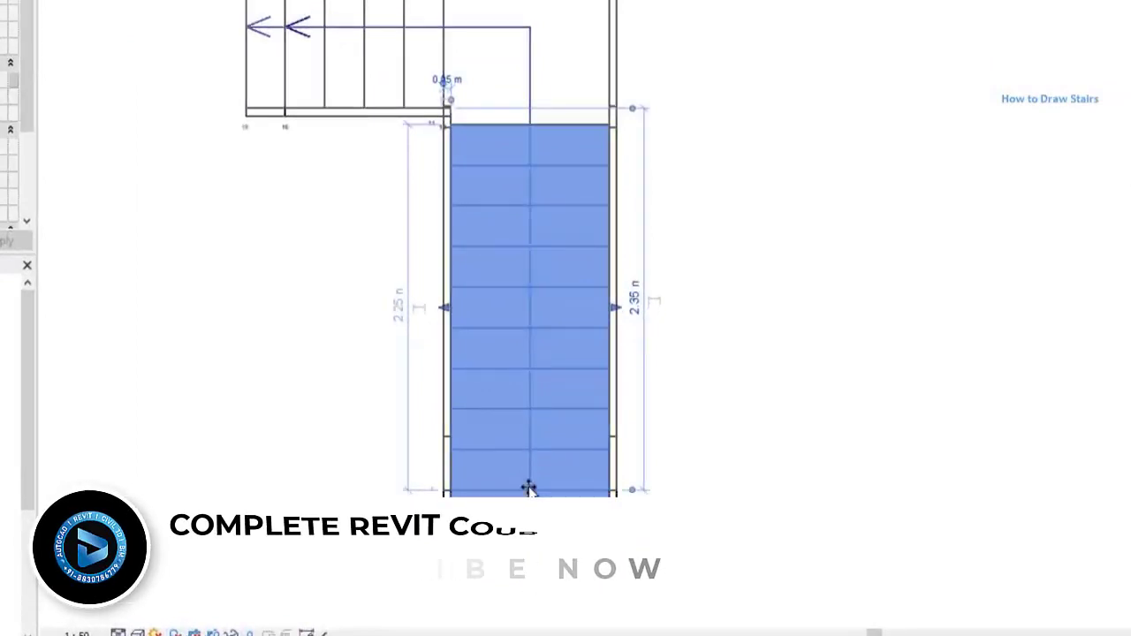
left_click_drag(529, 489, 527, 448)
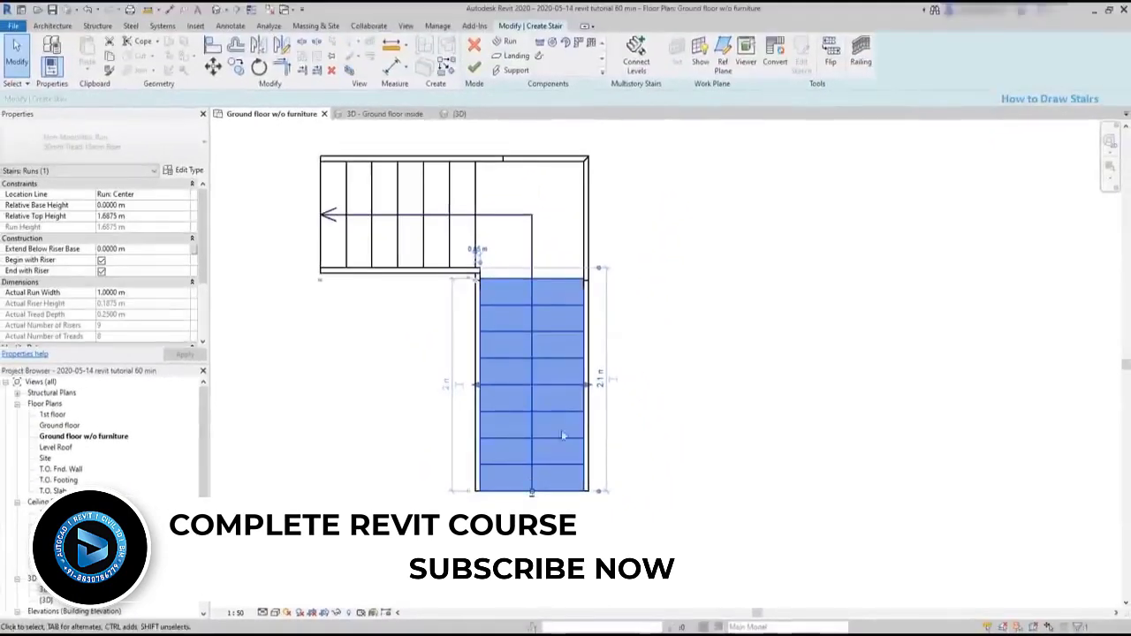
- Shorten the upper run from its far end to 0.75 m and widen the lower run to about 1.38 m
left_click(353, 246)
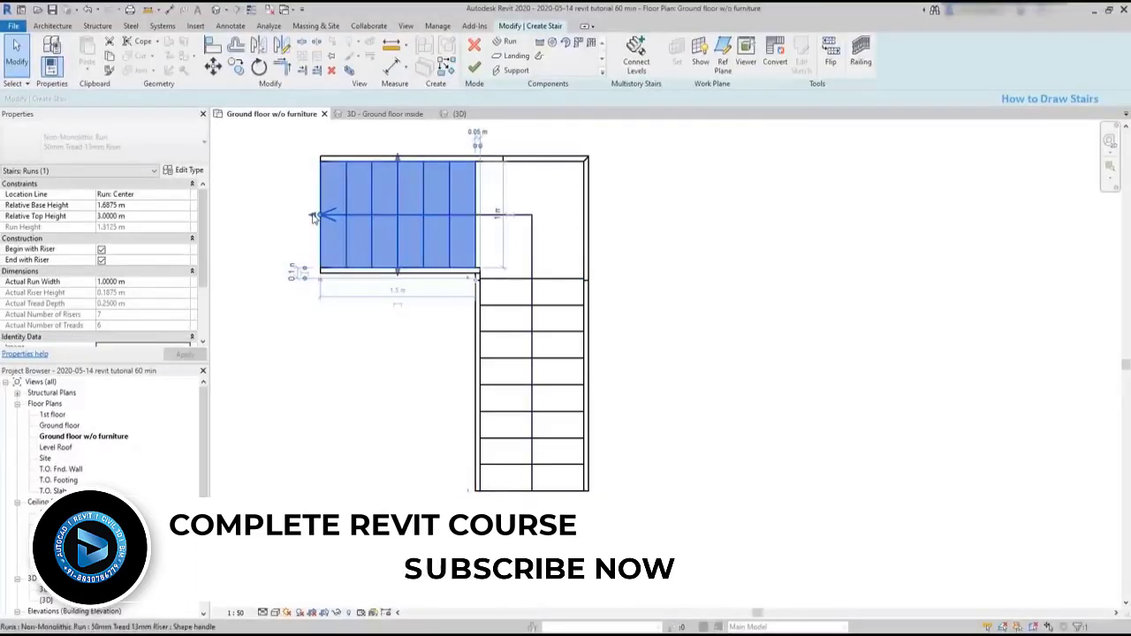
left_click_drag(313, 218, 397, 216)
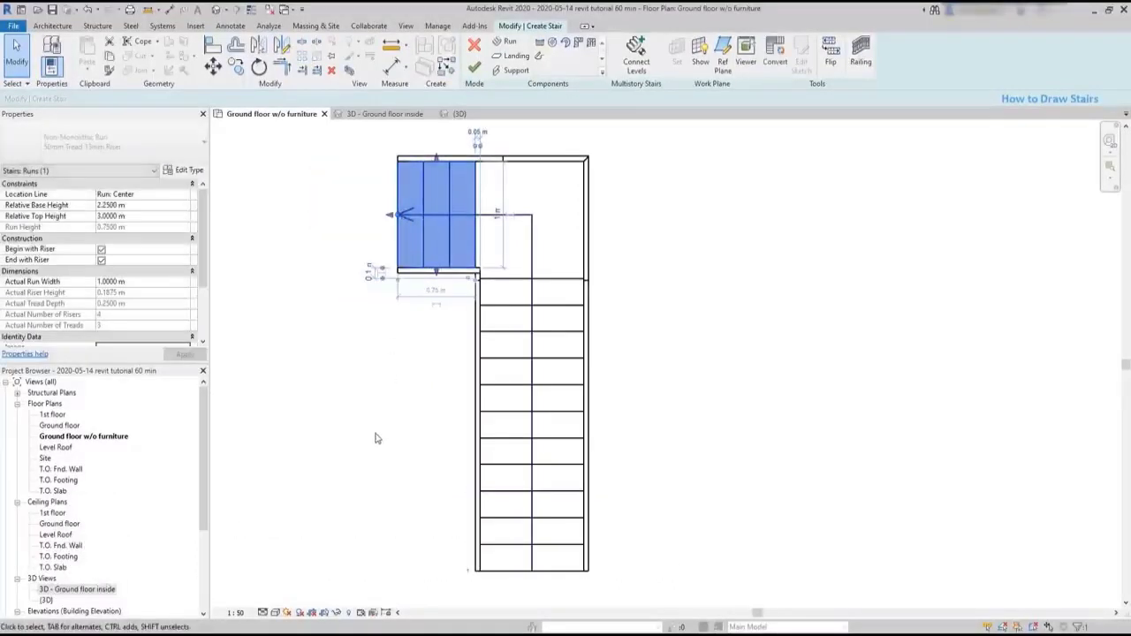
left_click(522, 411)
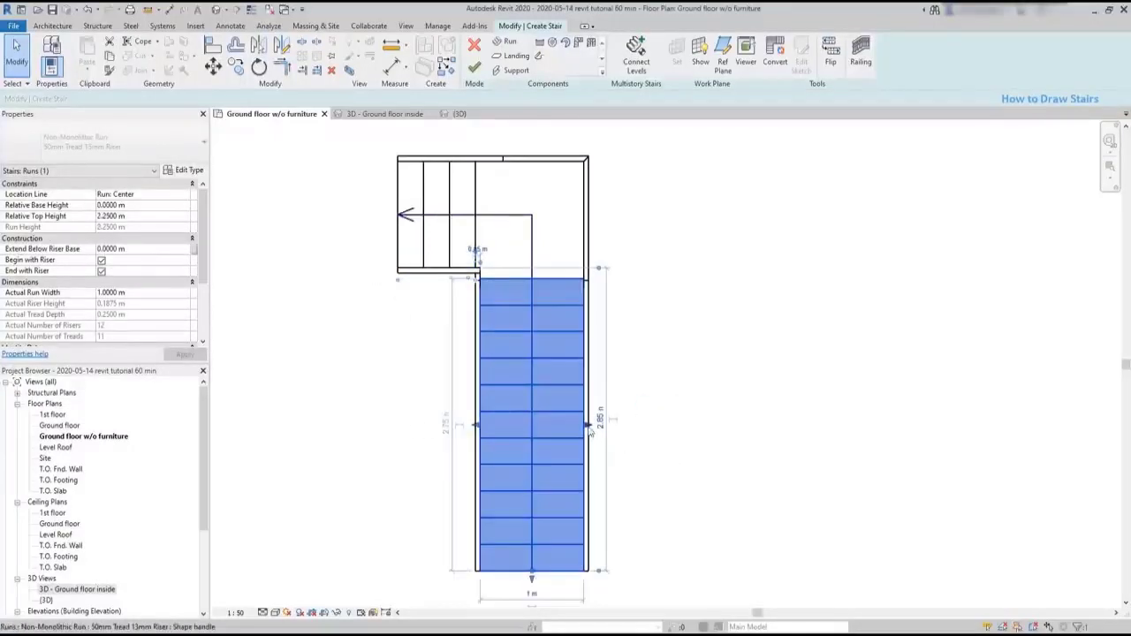
left_click_drag(588, 427, 624, 426)
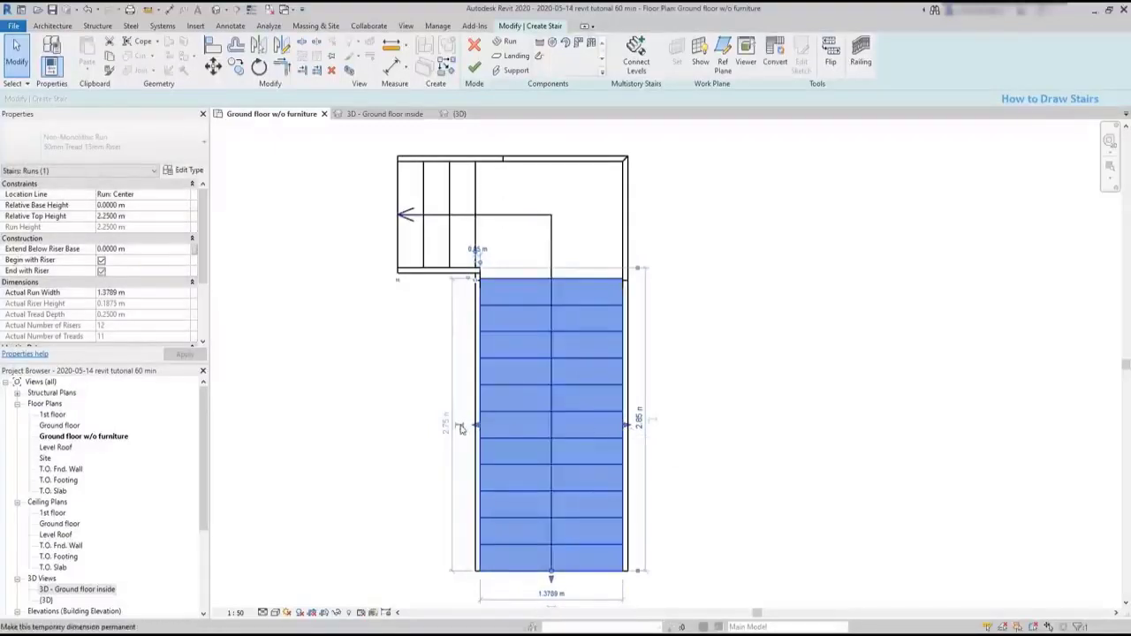
- Set the lower run's actual width to 1 m and finish editing the stair
left_click(120, 294)
left_click_drag(128, 293, 78, 292)
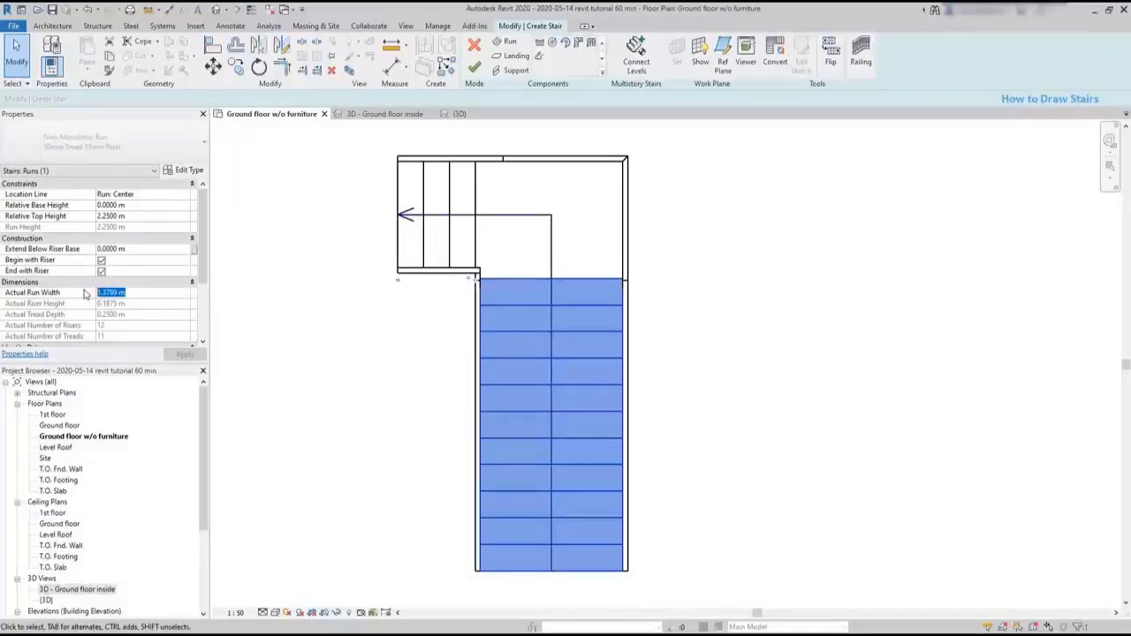
type("1")
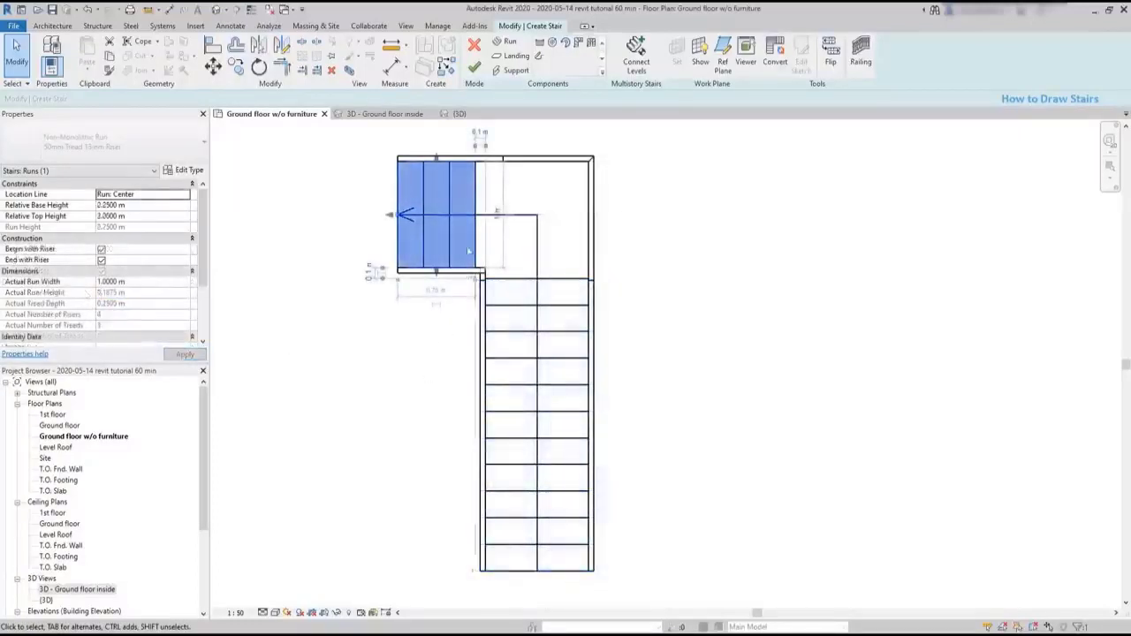
left_click(475, 66)
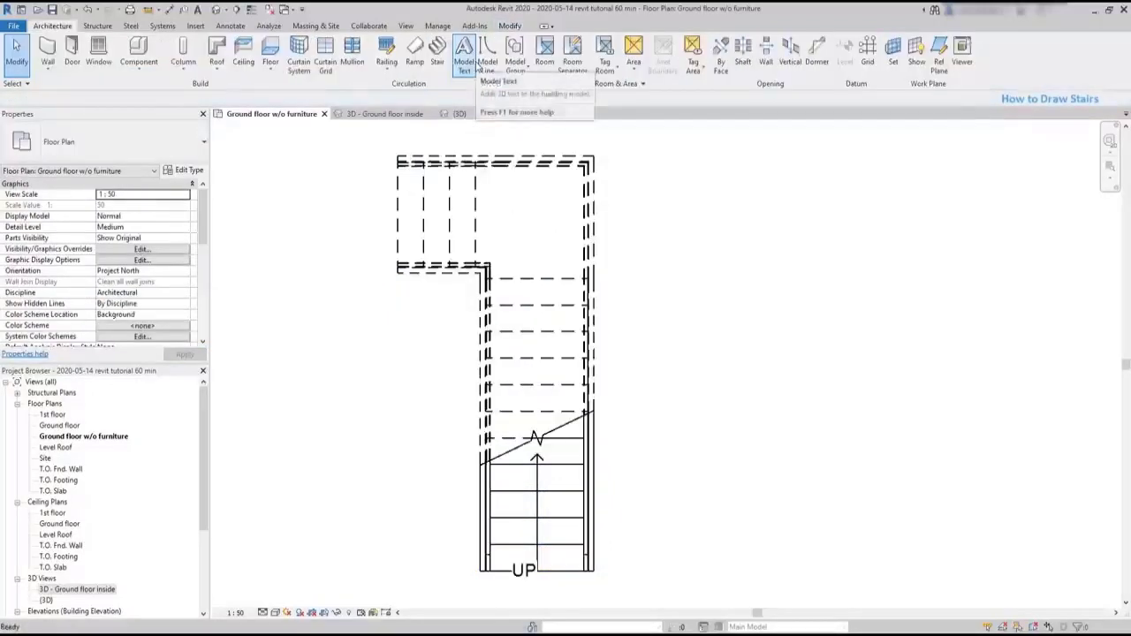
- Try moving the outer railing away from the stair on its own, and undo the move
left_click(610, 373)
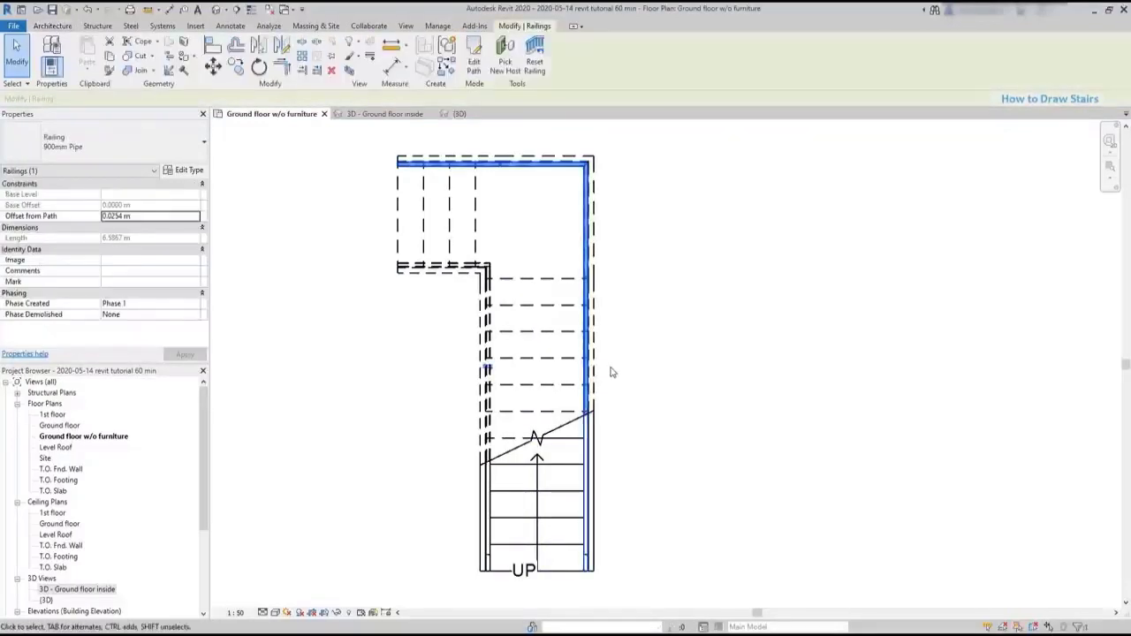
left_click_drag(589, 358, 771, 357)
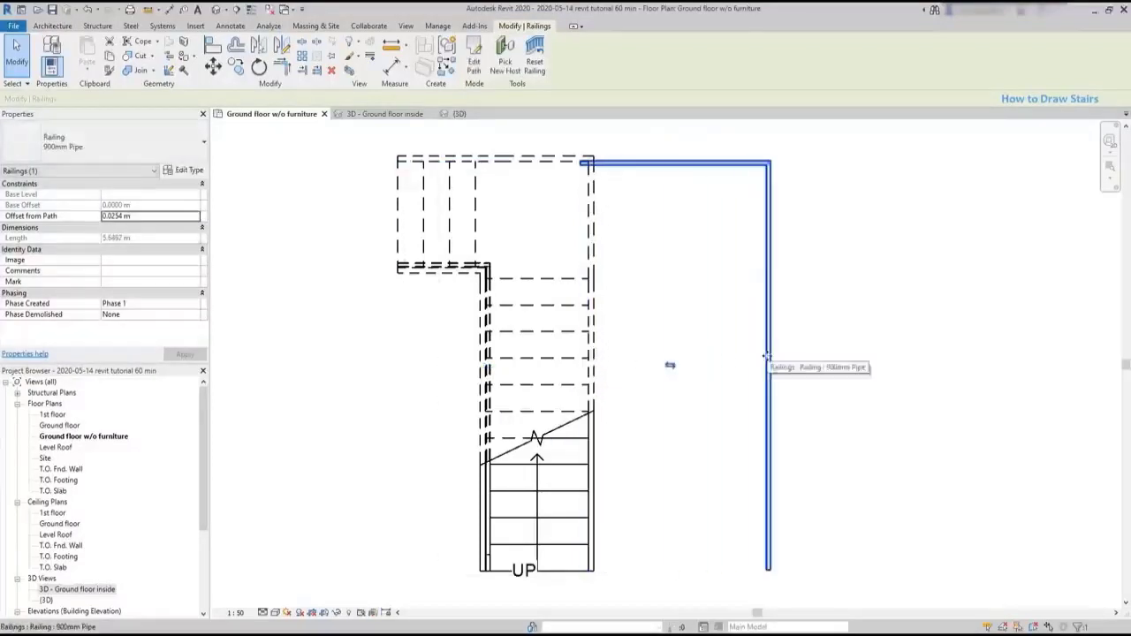
key("ctrl+z")
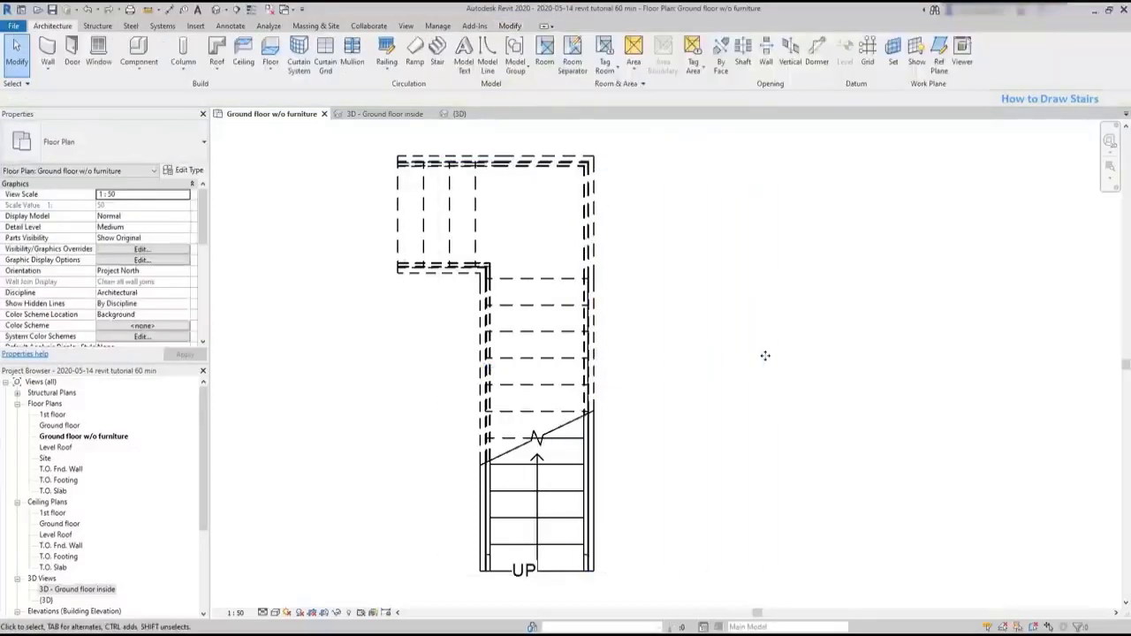
- Move the whole assembled stair sideways in the plan and look at it in the 3D view of the ground floor interior
left_click(556, 469)
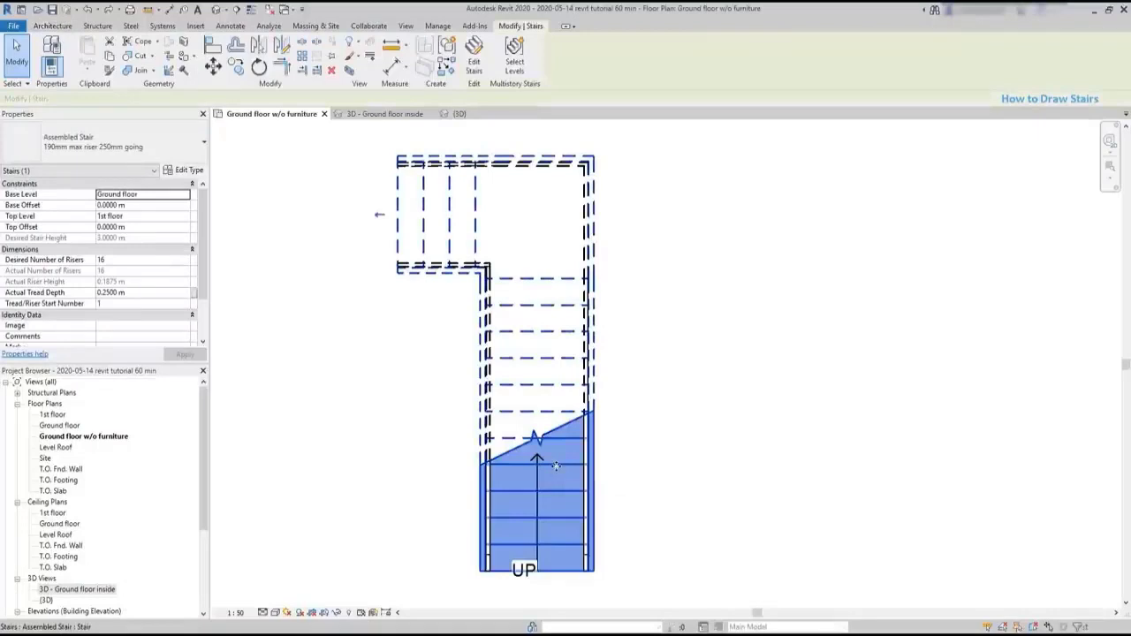
left_click_drag(556, 469, 782, 459)
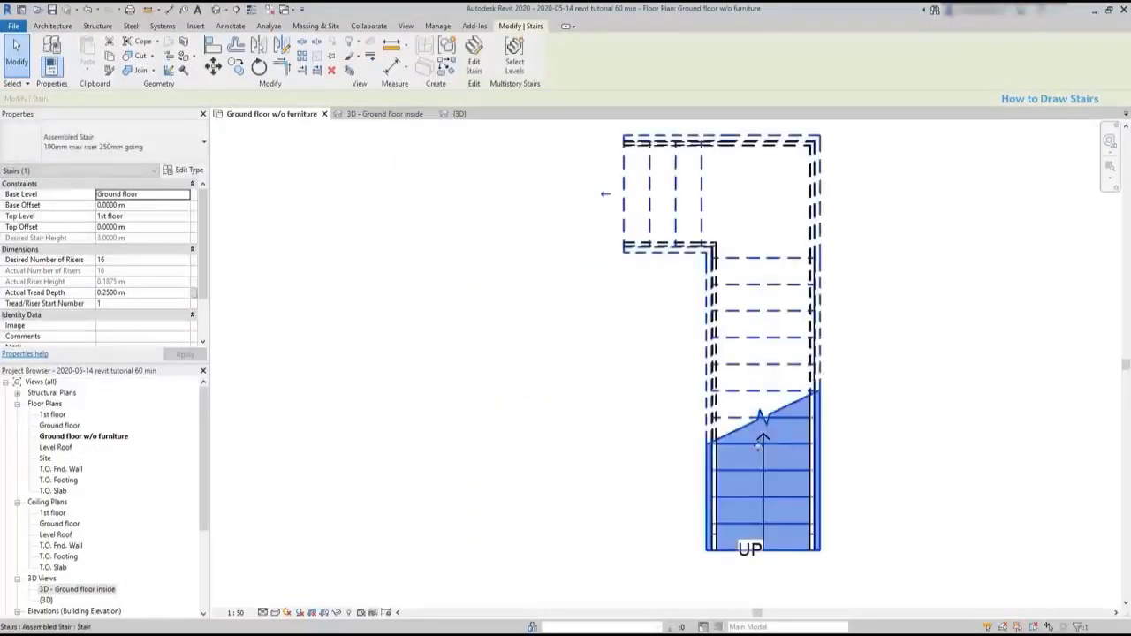
scroll(645, 451, "down", 2)
scroll(645, 451, "down", 1)
left_click_drag(707, 452, 306, 395)
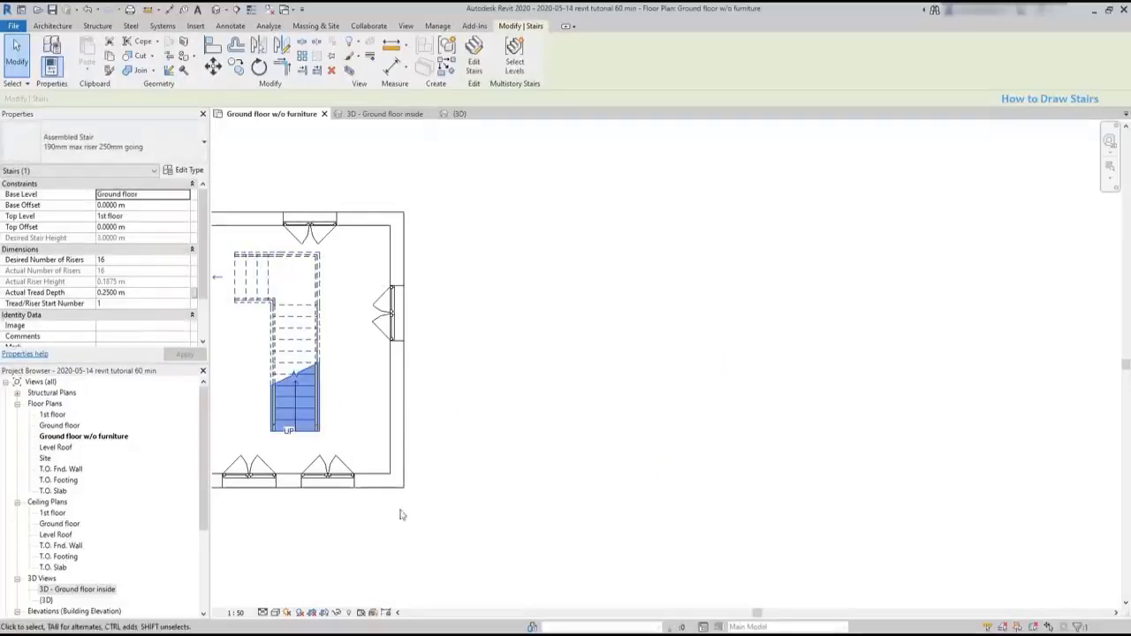
left_click(408, 114)
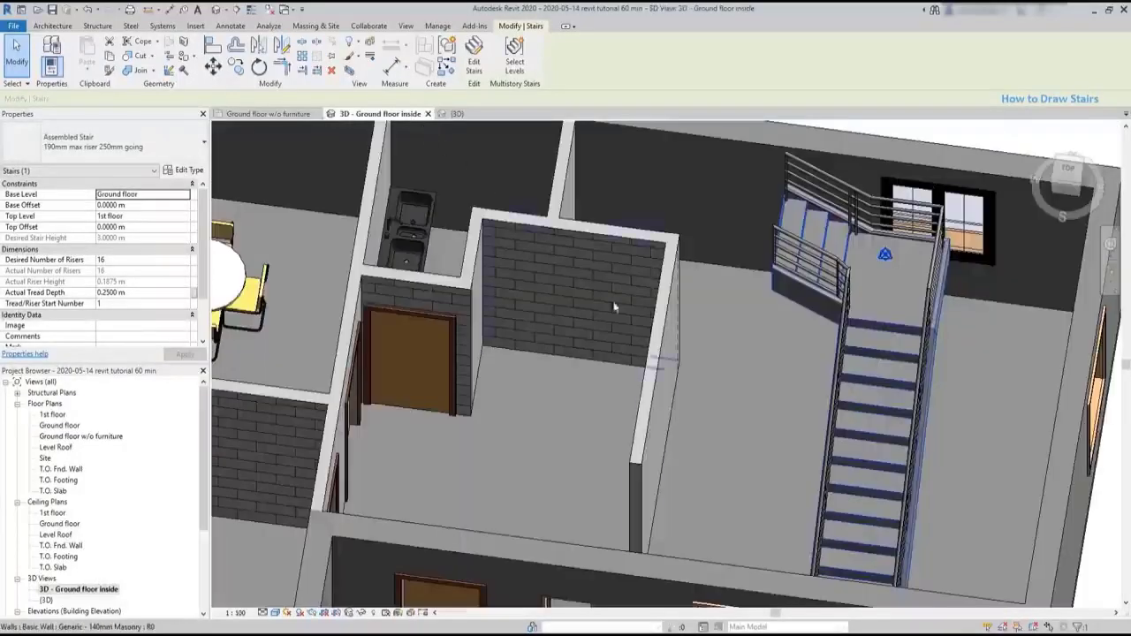
scroll(566, 399, "down", 2)
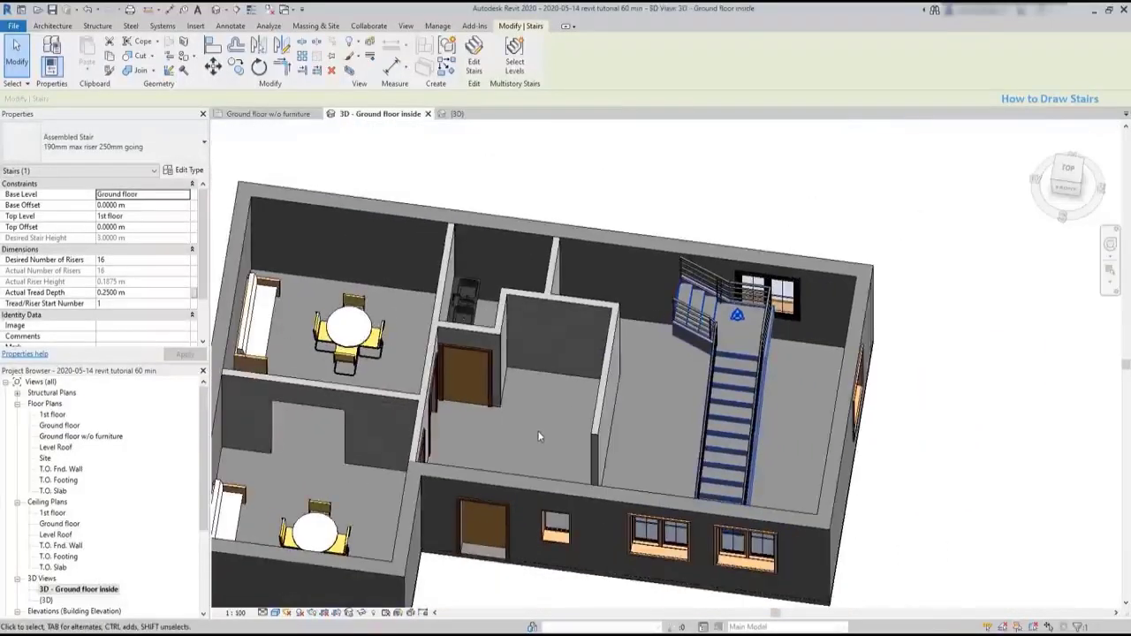
- Delete the L-shaped stair from the ground floor plan without furniture
key("Escape")
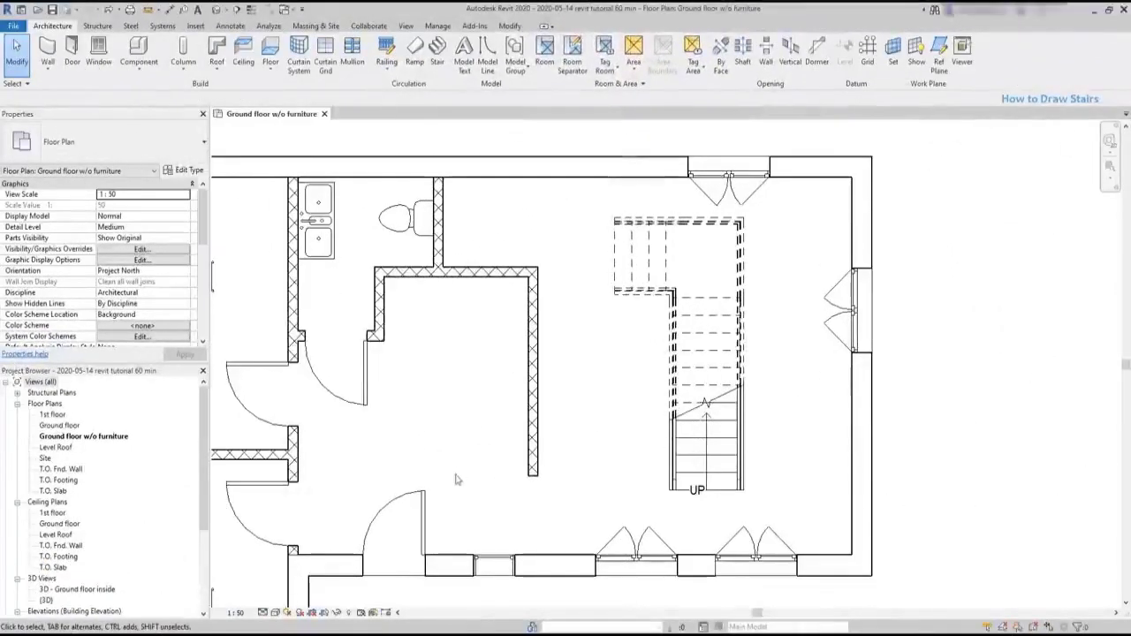
left_click(672, 402)
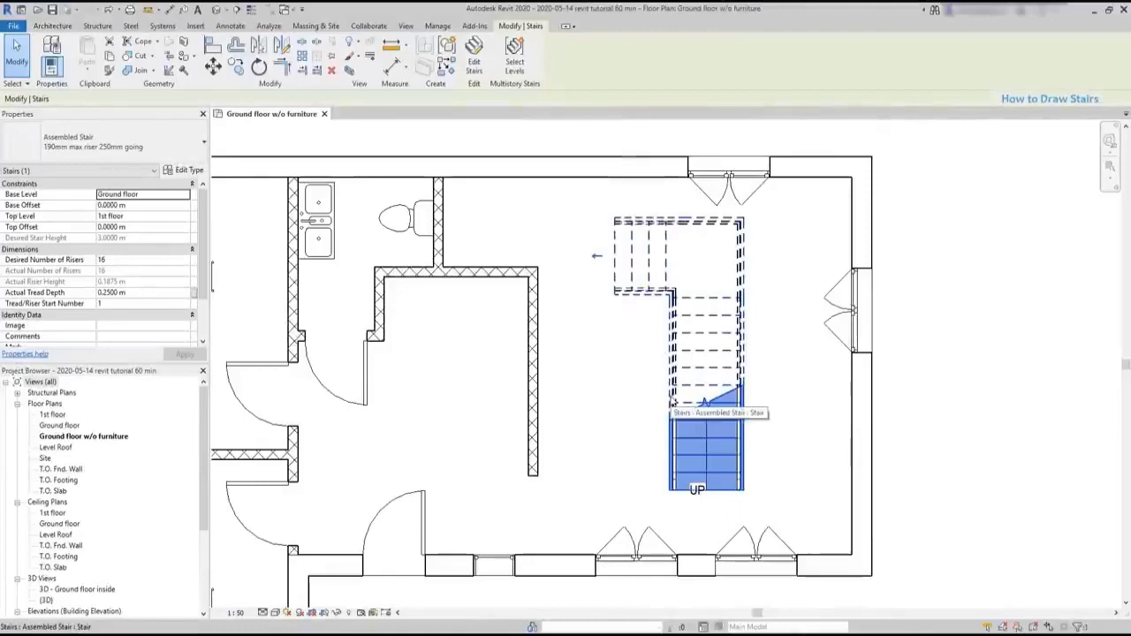
key("Delete")
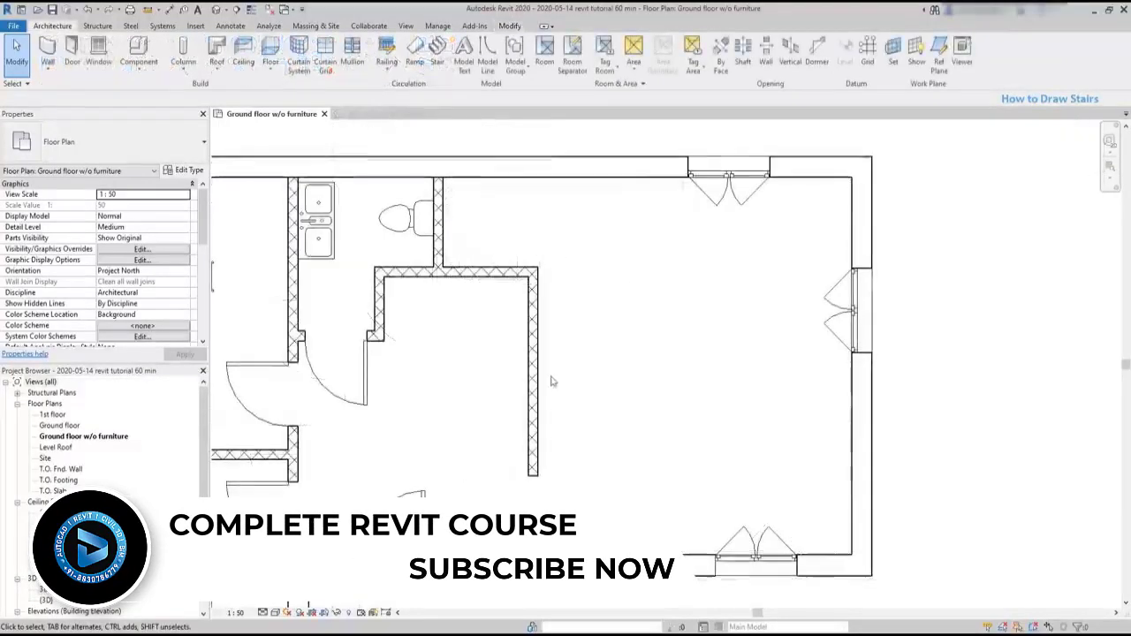
- Move the free-ended 140 mm masonry partition to 2.5 m from the short parallel wall across the stair space
left_click(533, 374)
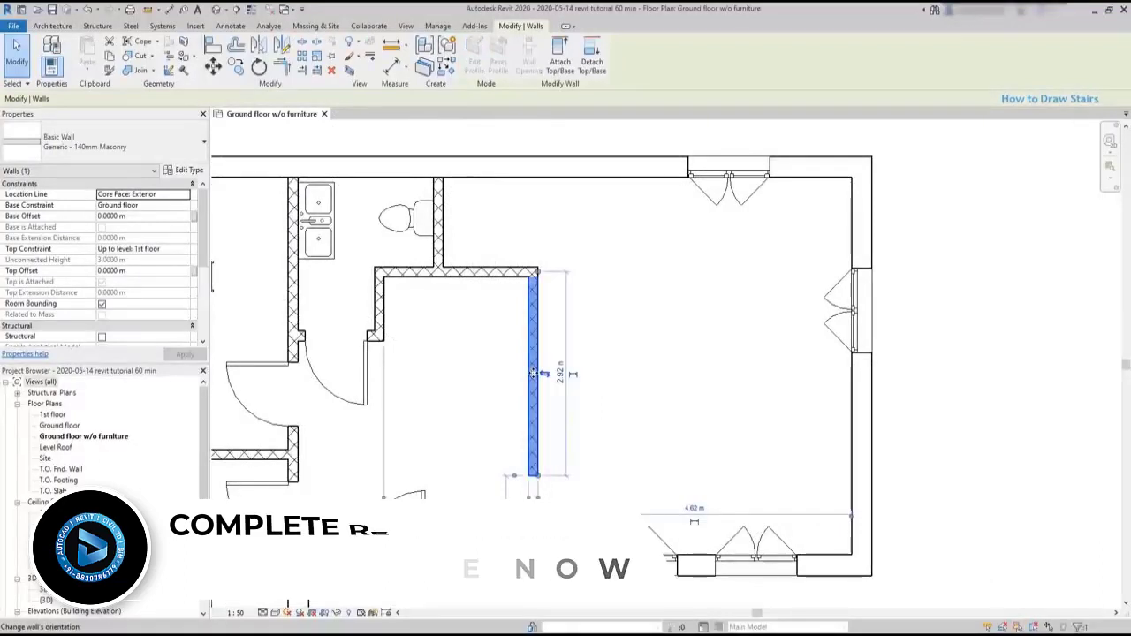
scroll(441, 541, "up", 2)
left_click(462, 496)
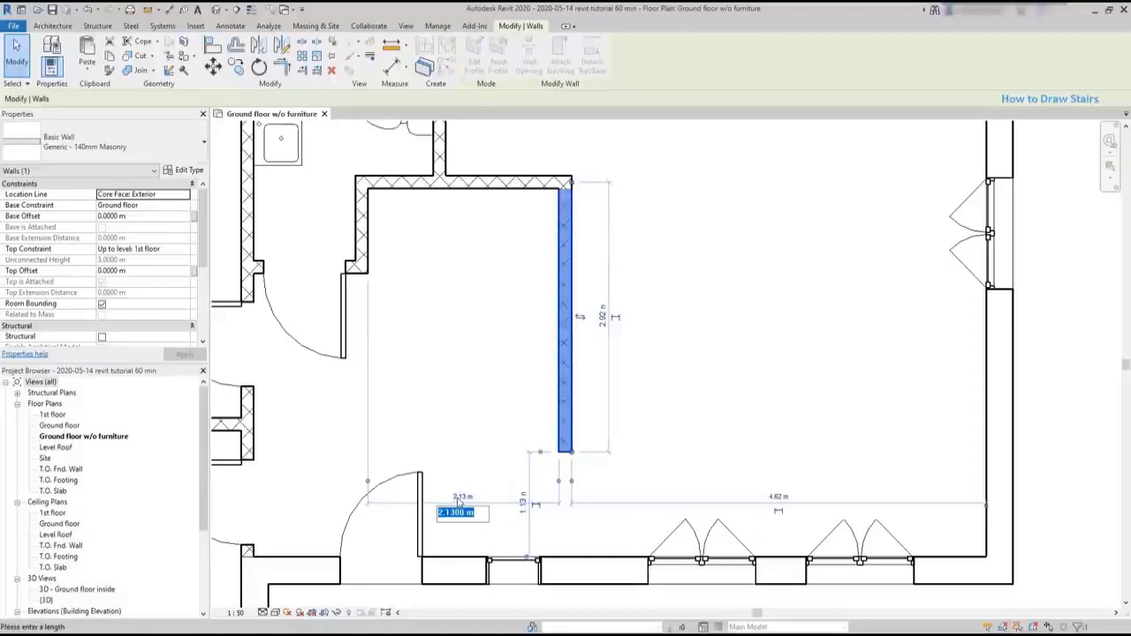
type("2,5")
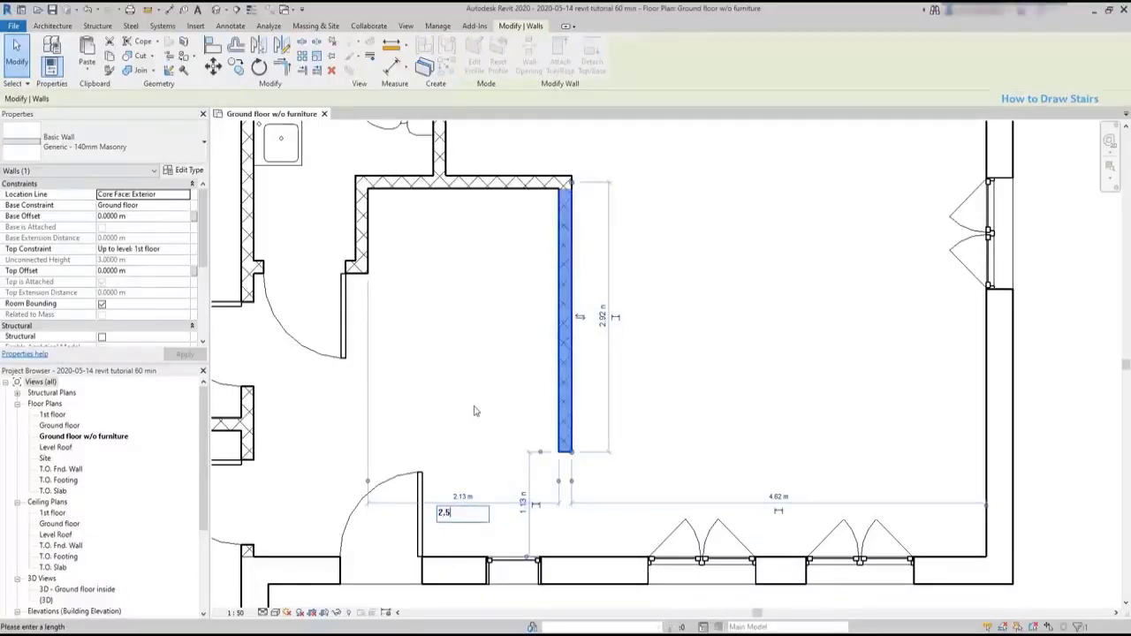
key("Return")
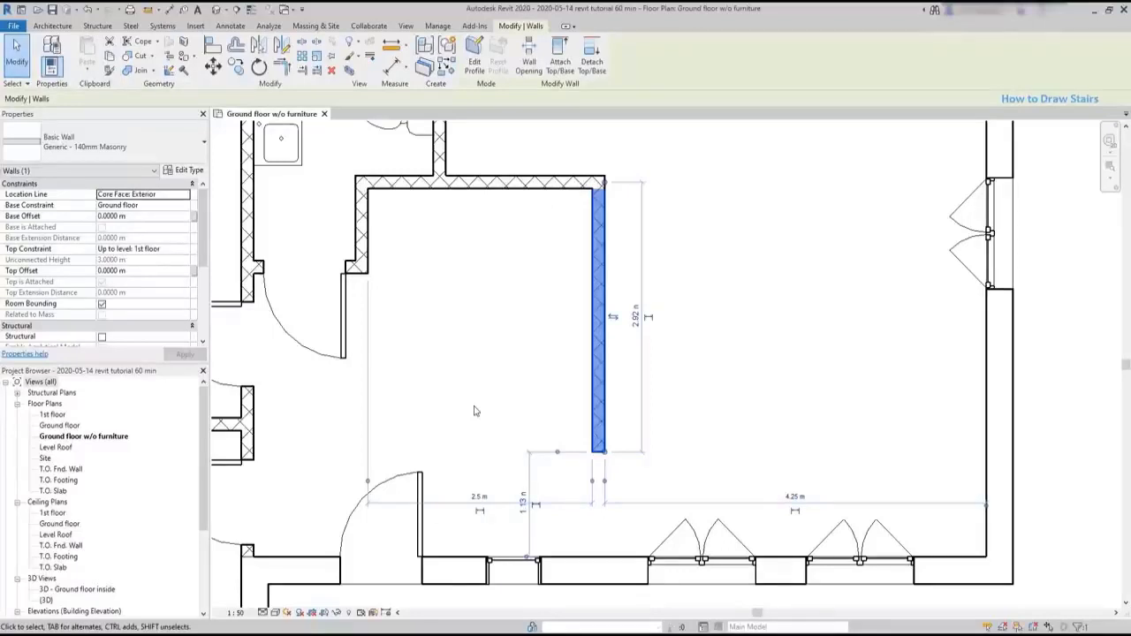
left_click(485, 411)
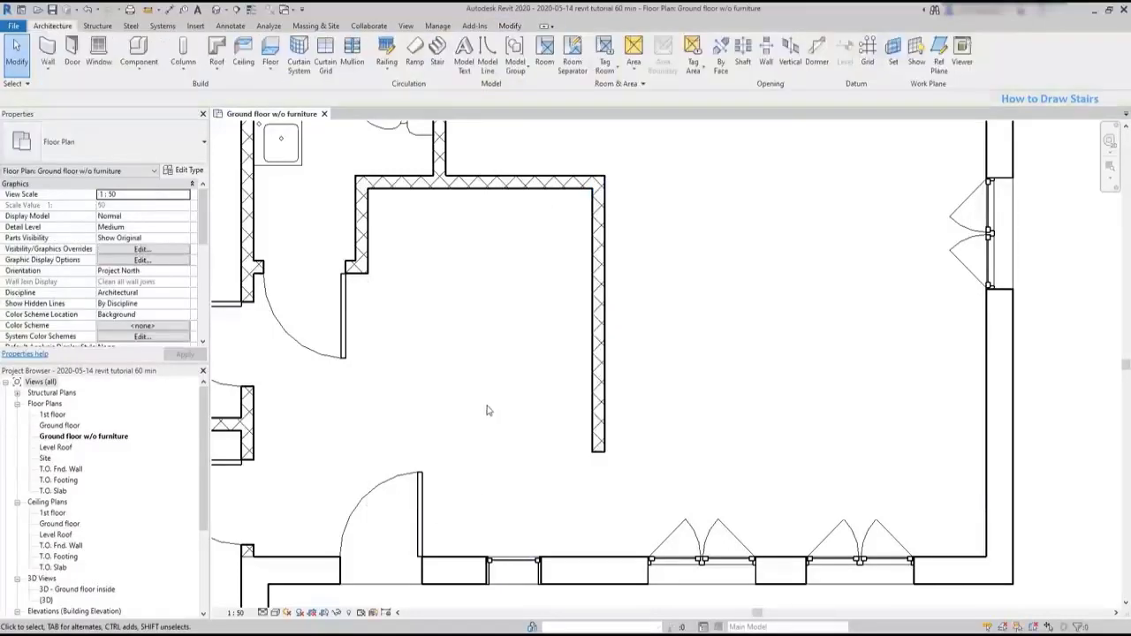
- Sketch an L-shaped stair with location line Run: Right, a 2 m first run from the partition's free end, and a second run along the adjoining wall
left_click(437, 58)
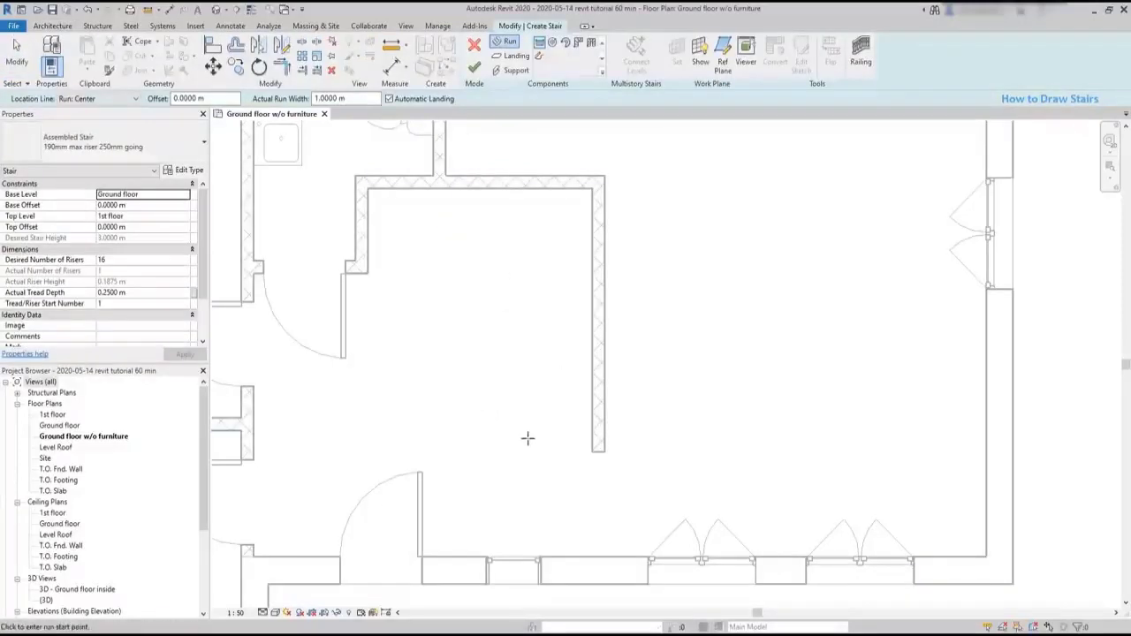
left_click(105, 98)
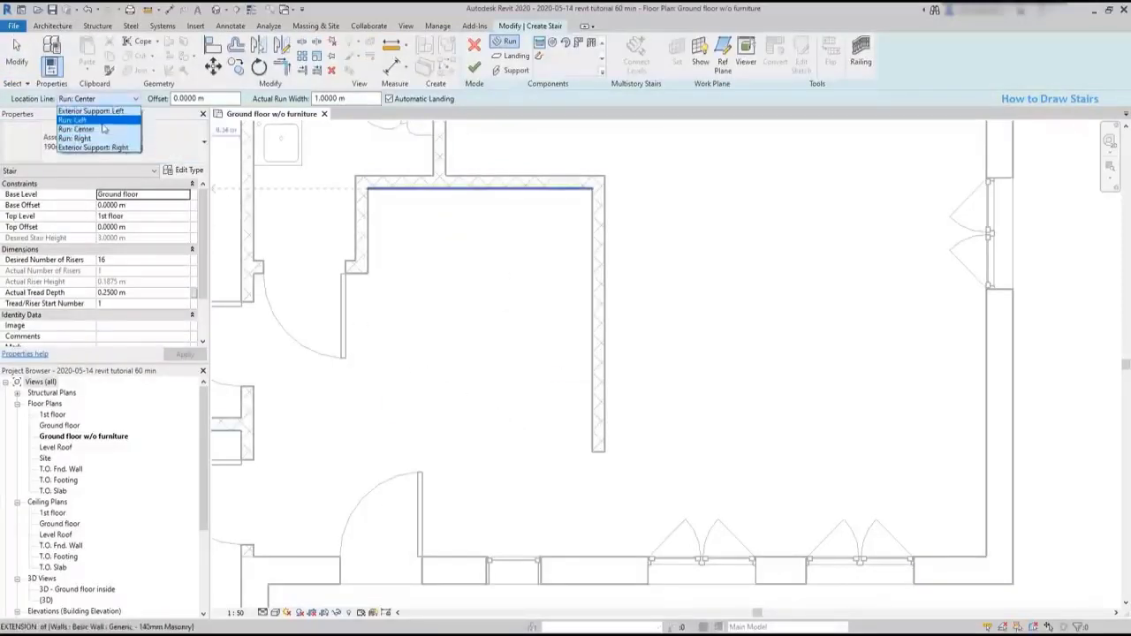
left_click(79, 138)
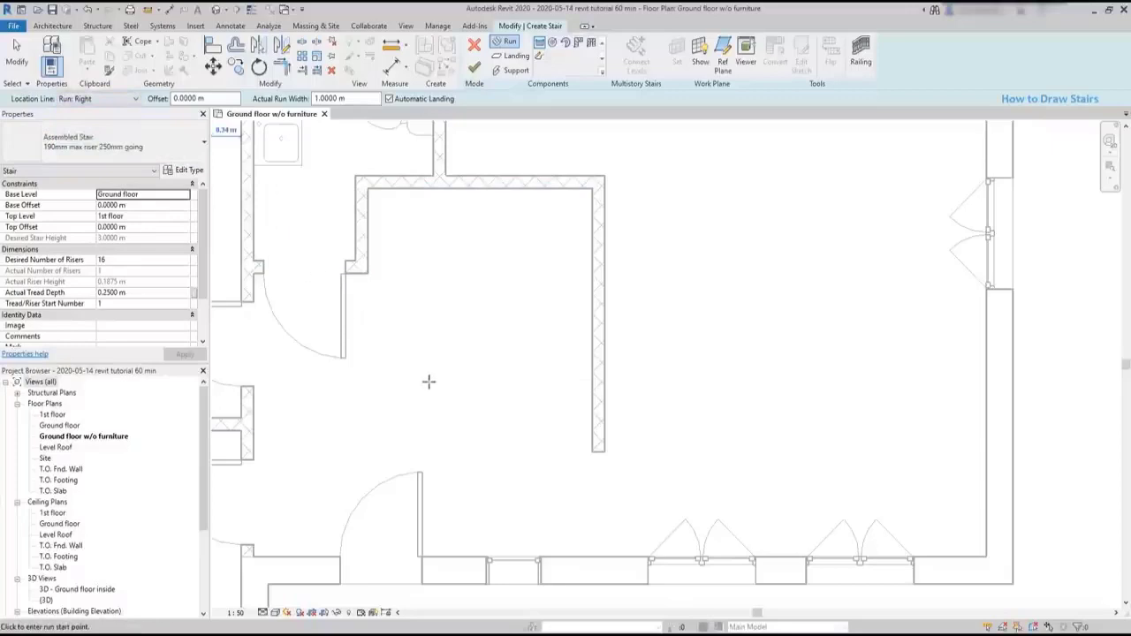
left_click(593, 452)
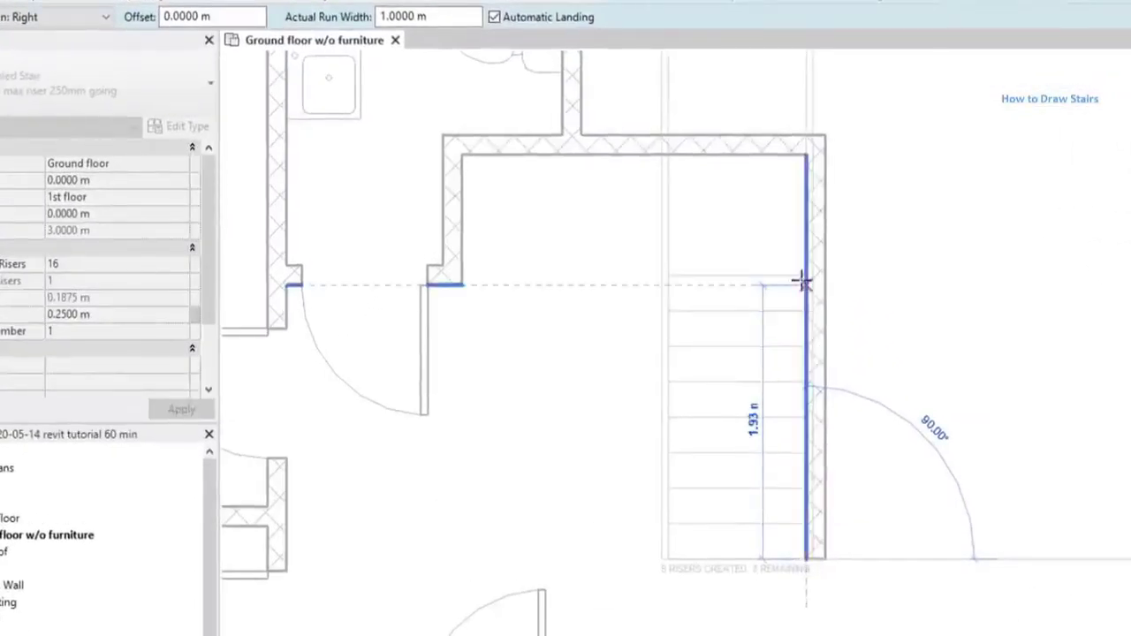
left_click(801, 281)
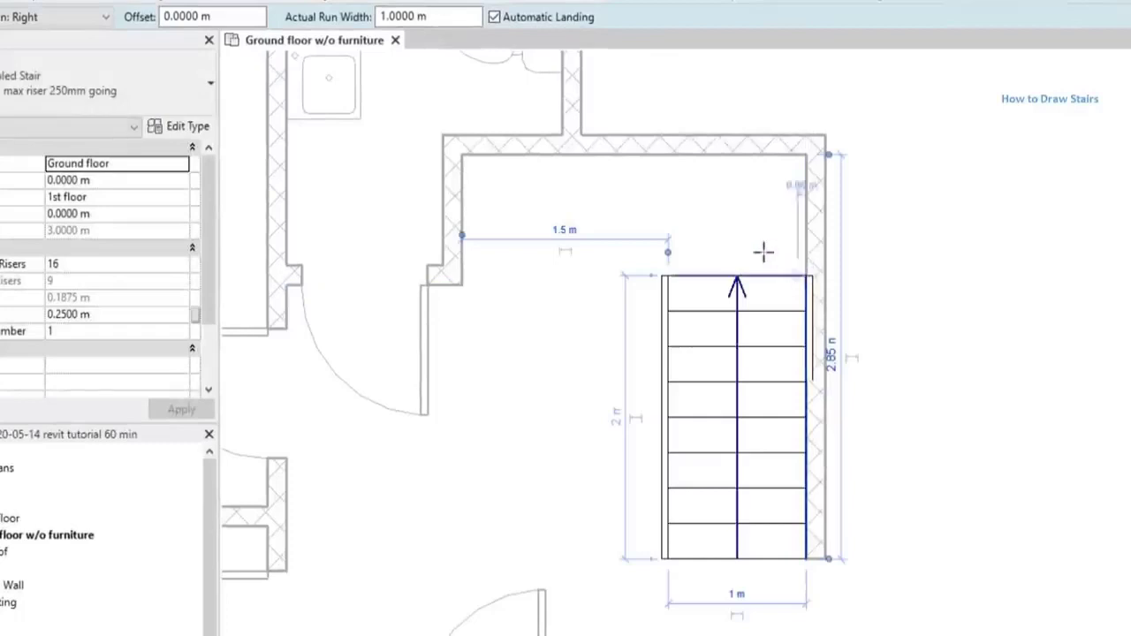
left_click(662, 156)
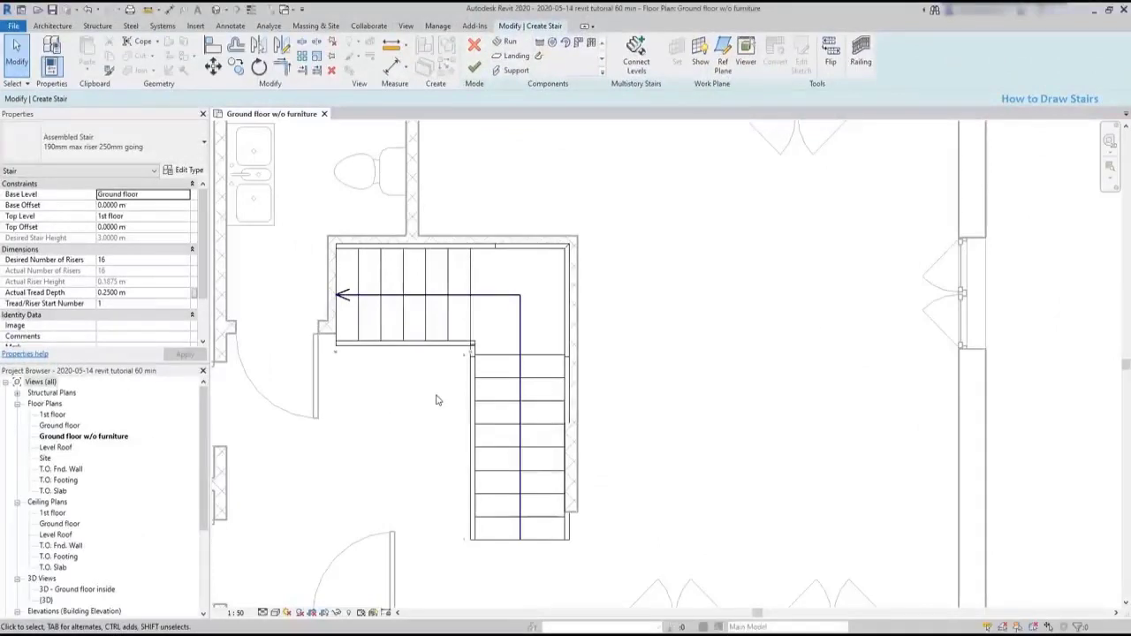
- Move the lower run 0.1 m from its inner end corner to the outer edge of the upper run's support, and finish the stair
left_click(213, 66)
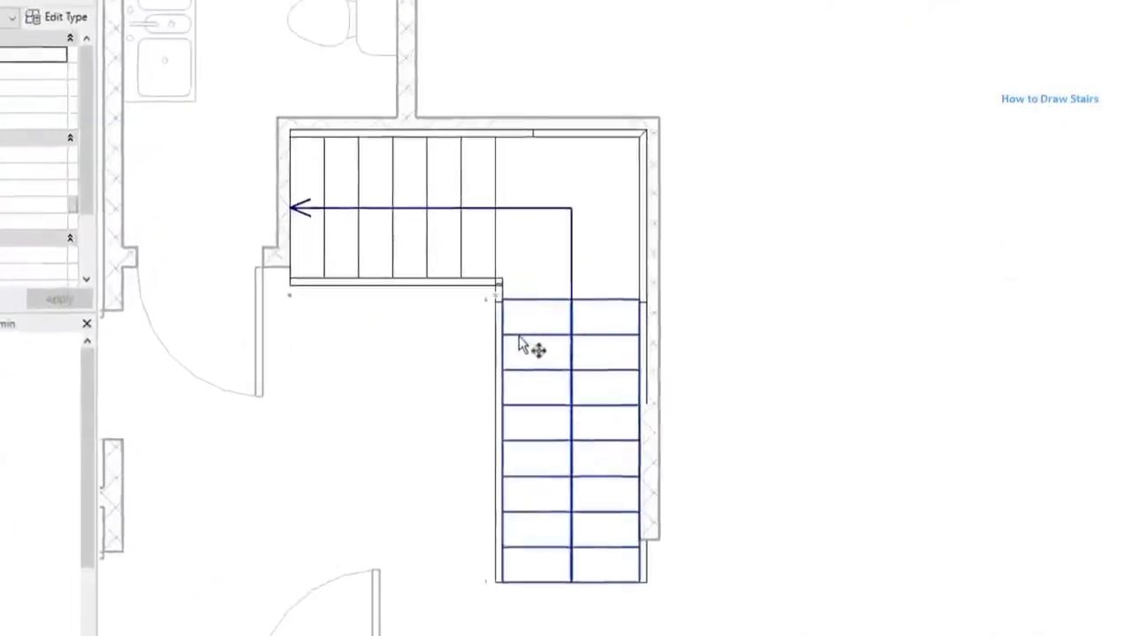
left_click(486, 379)
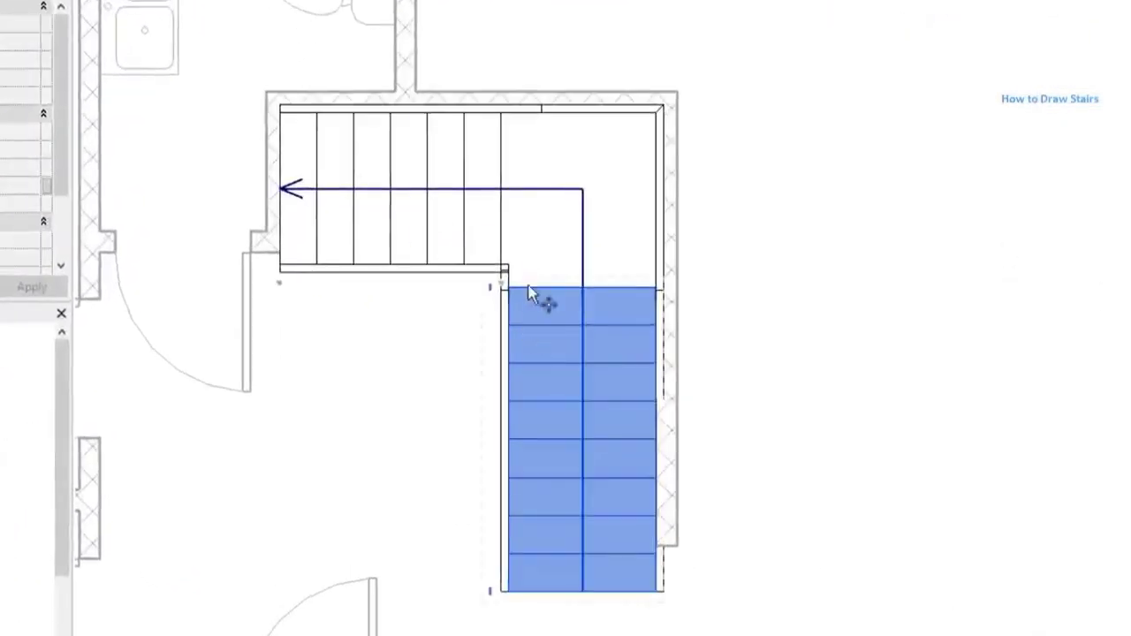
scroll(520, 270, "up", 5)
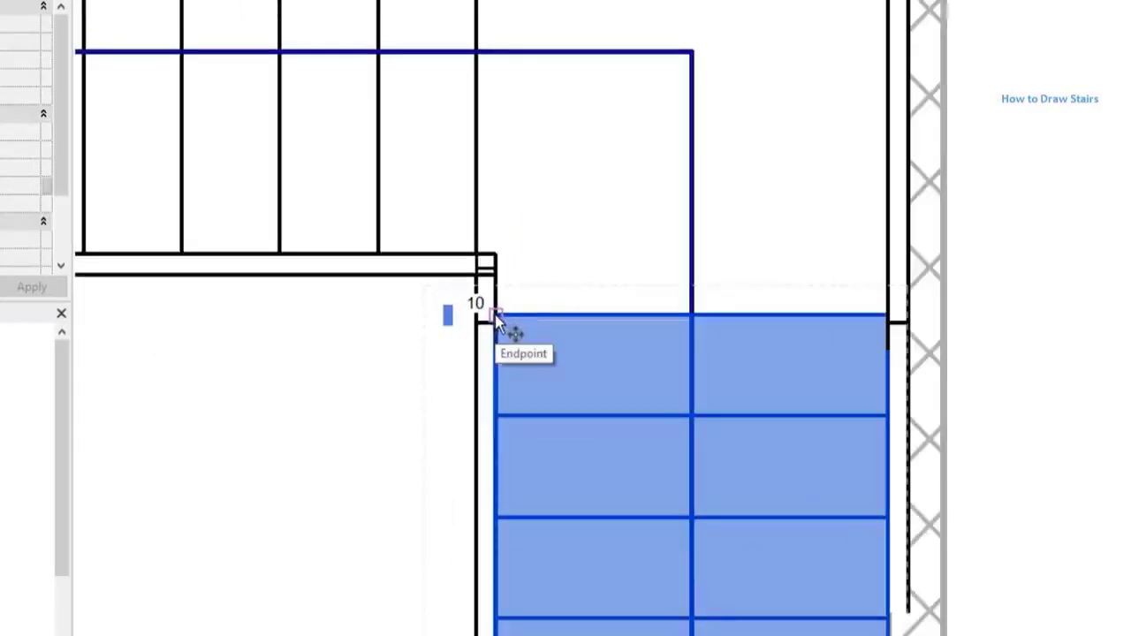
left_click(497, 316)
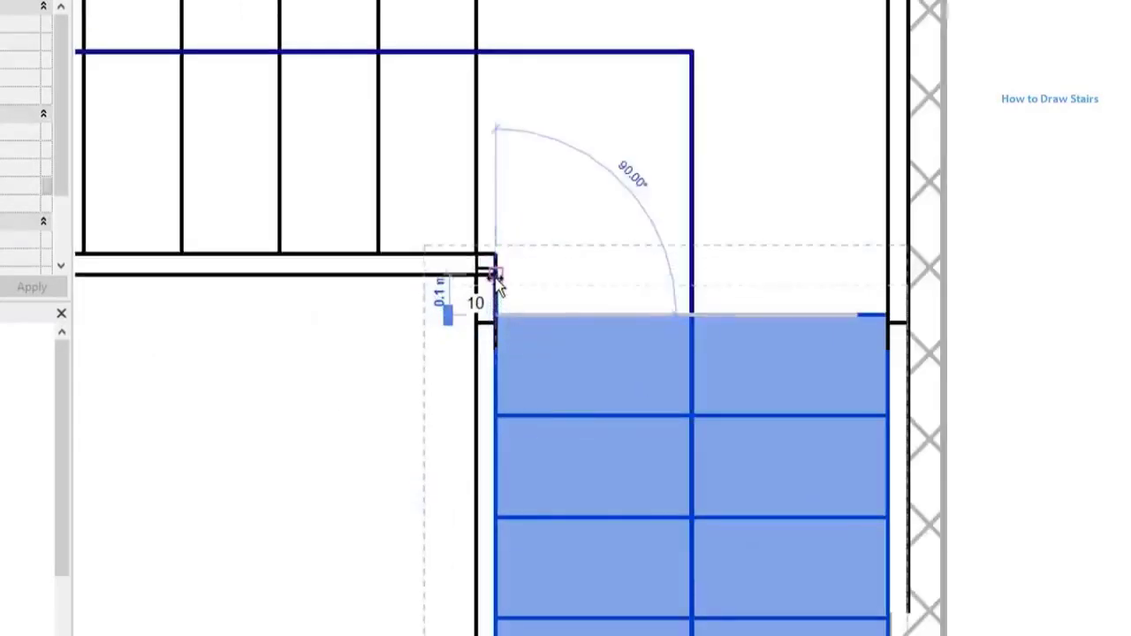
left_click(495, 273)
left_click(404, 372)
scroll(401, 328, "down", 5)
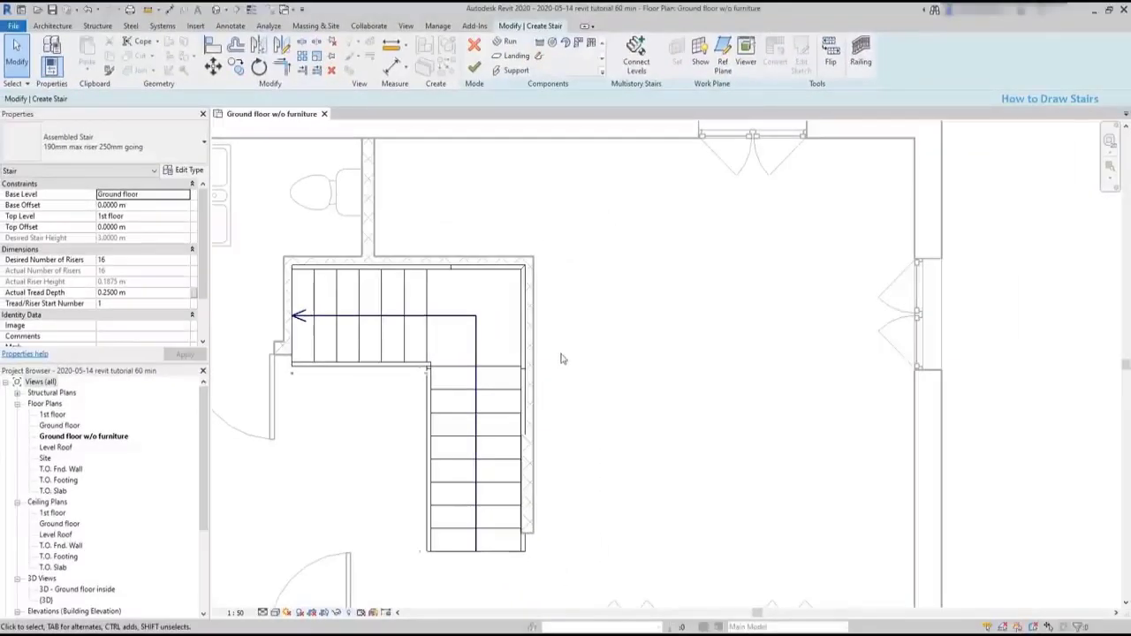
left_click(475, 67)
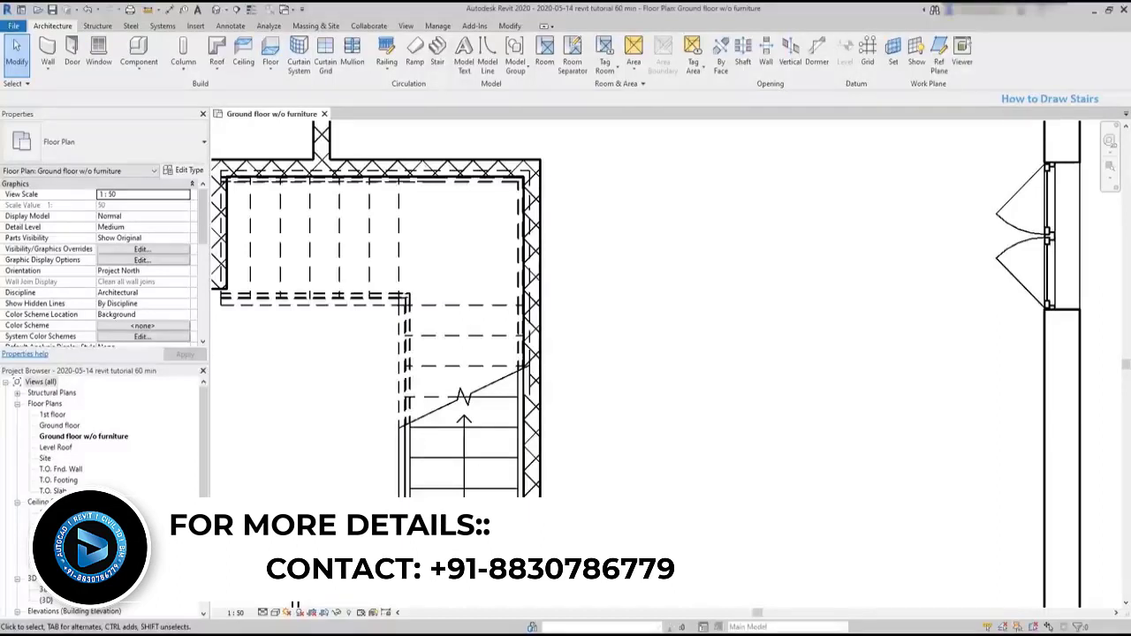
- Move the stair away from the corner walls, and align its lower run's outer side with the long partition's inner face
left_click(486, 431)
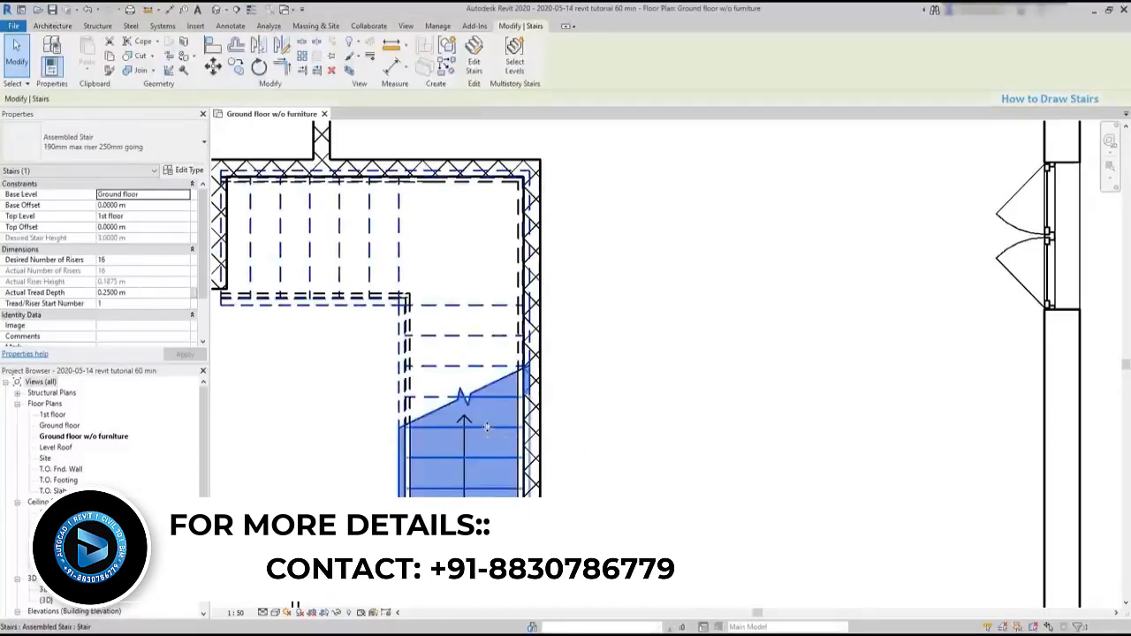
left_click_drag(489, 428, 436, 485)
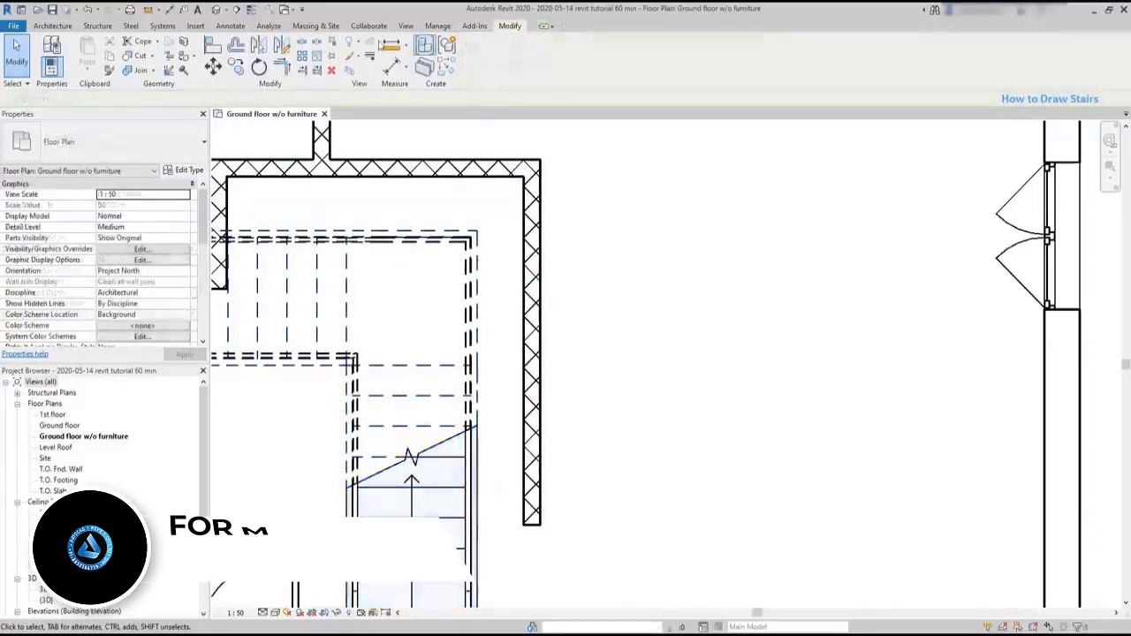
left_click(213, 46)
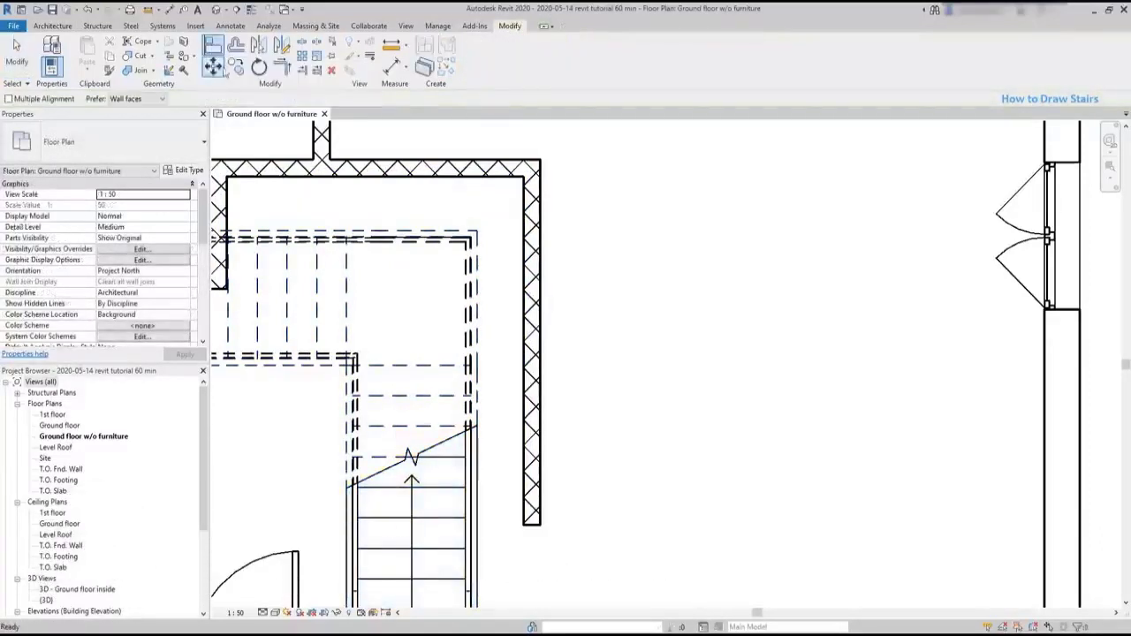
left_click(523, 324)
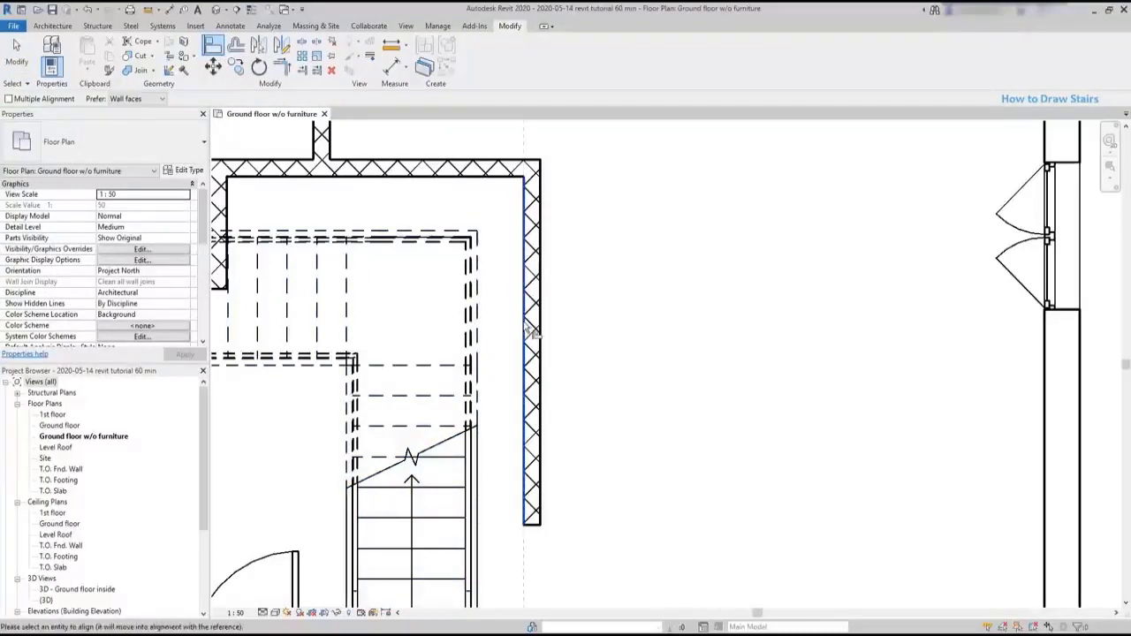
left_click(476, 447)
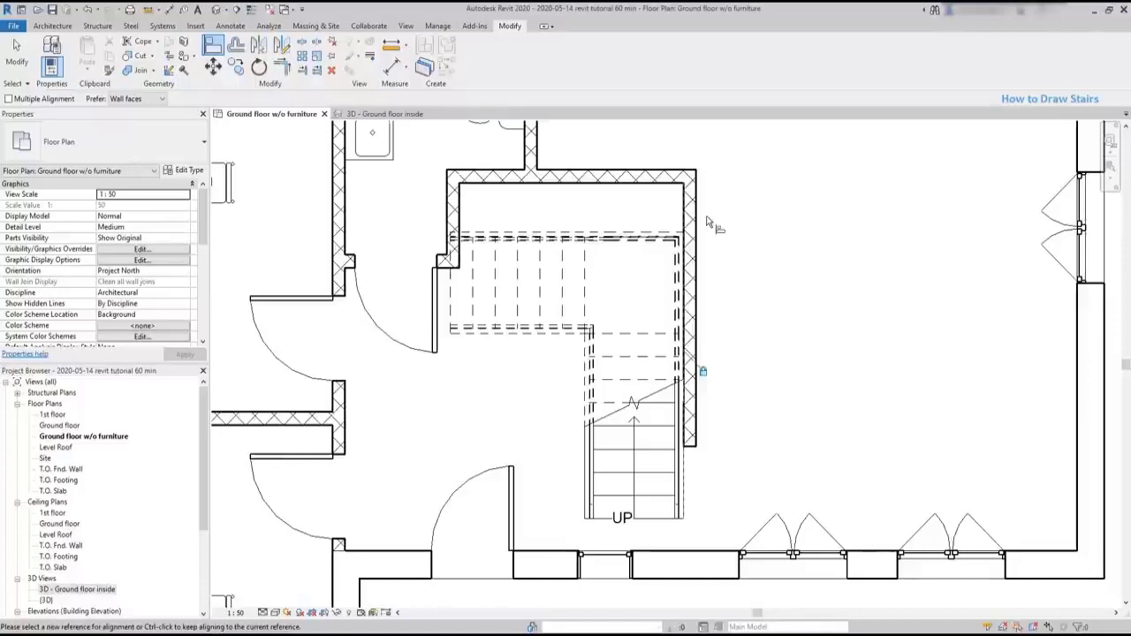
- Align the upper run's outer side with the inner face of the back partition and lock the alignment
left_click(665, 184)
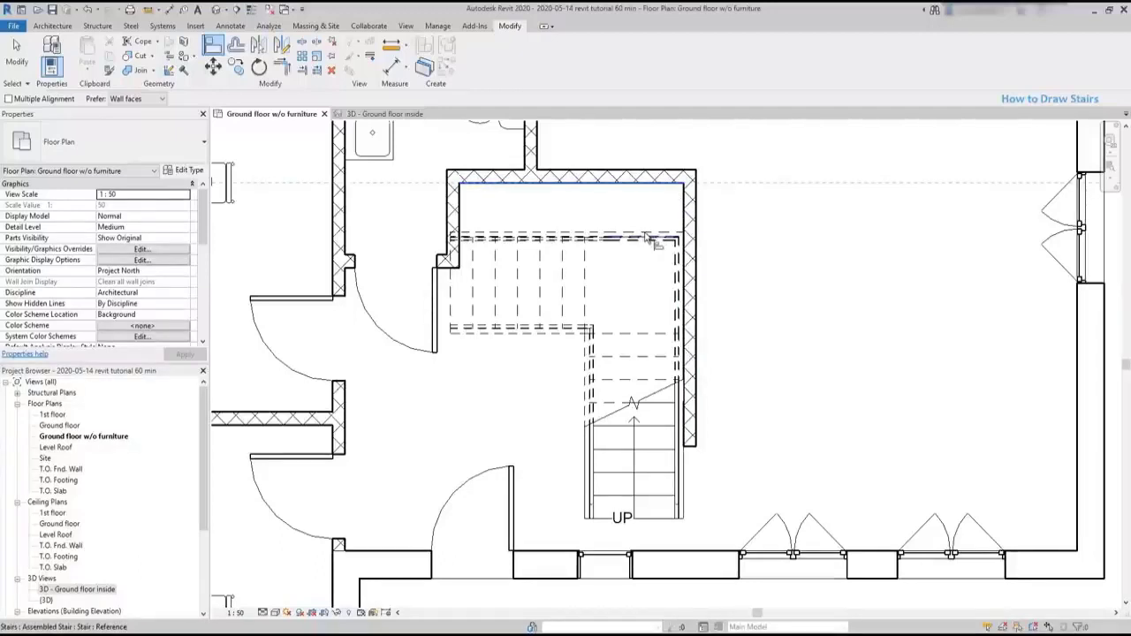
left_click(648, 233)
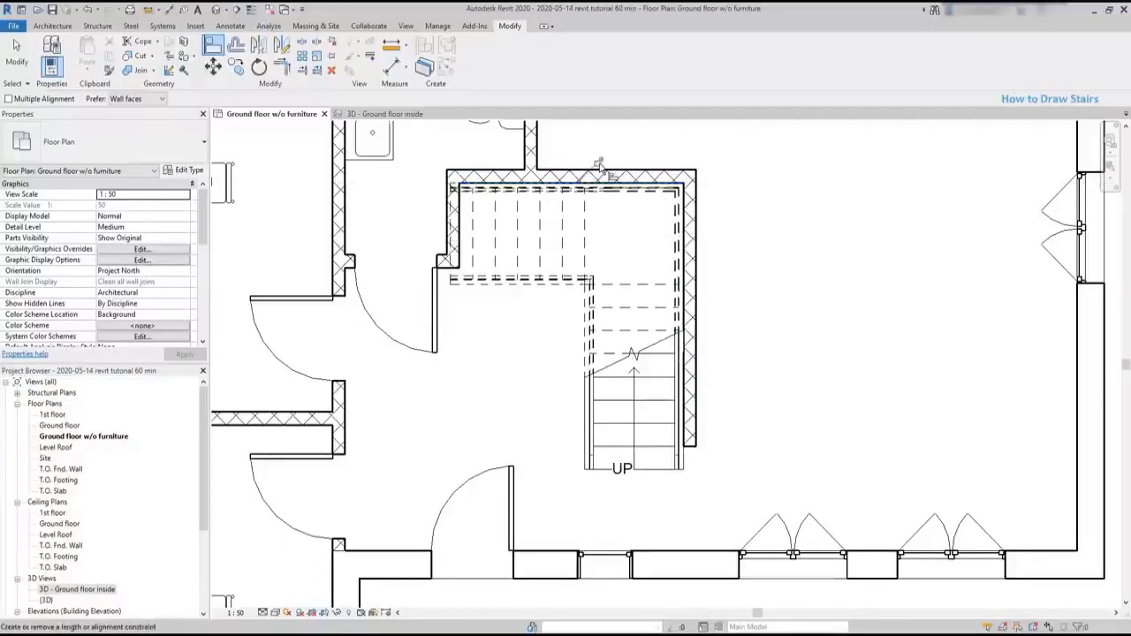
key("Escape")
key("Escape")
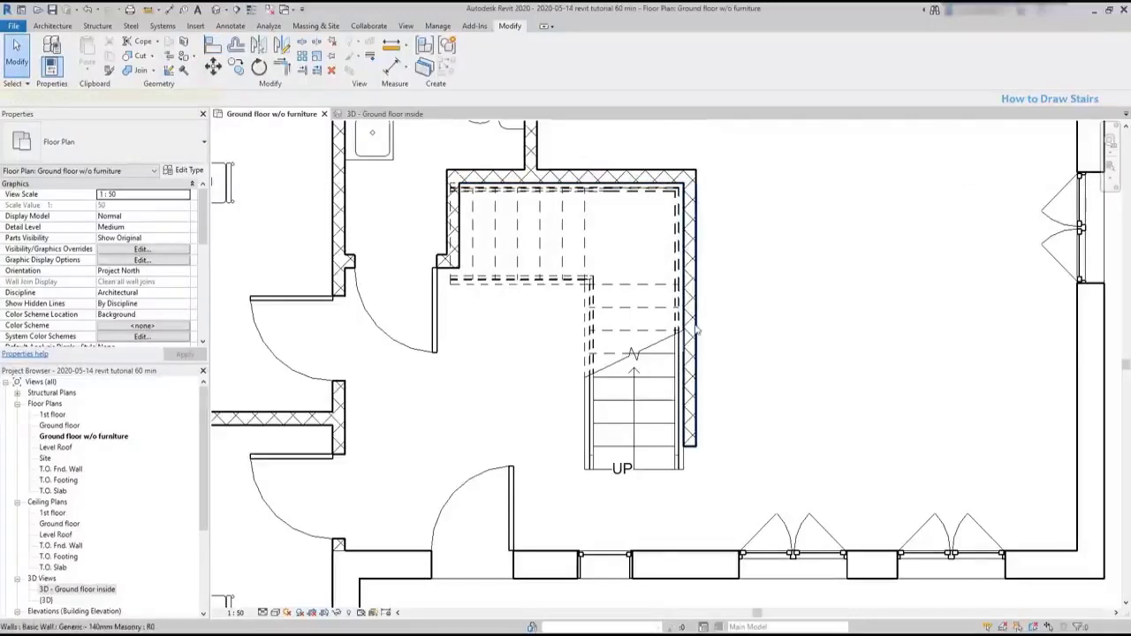
- Move the two partitions locked to the stair to test the alignment constraints, and undo both moves
left_click(717, 327)
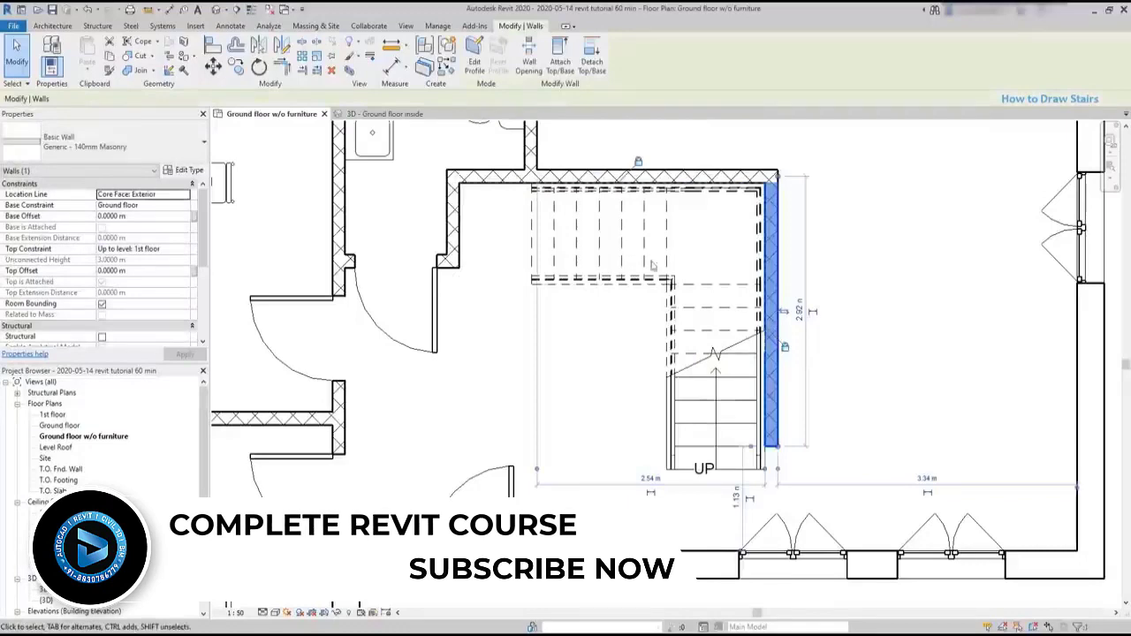
left_click(679, 181)
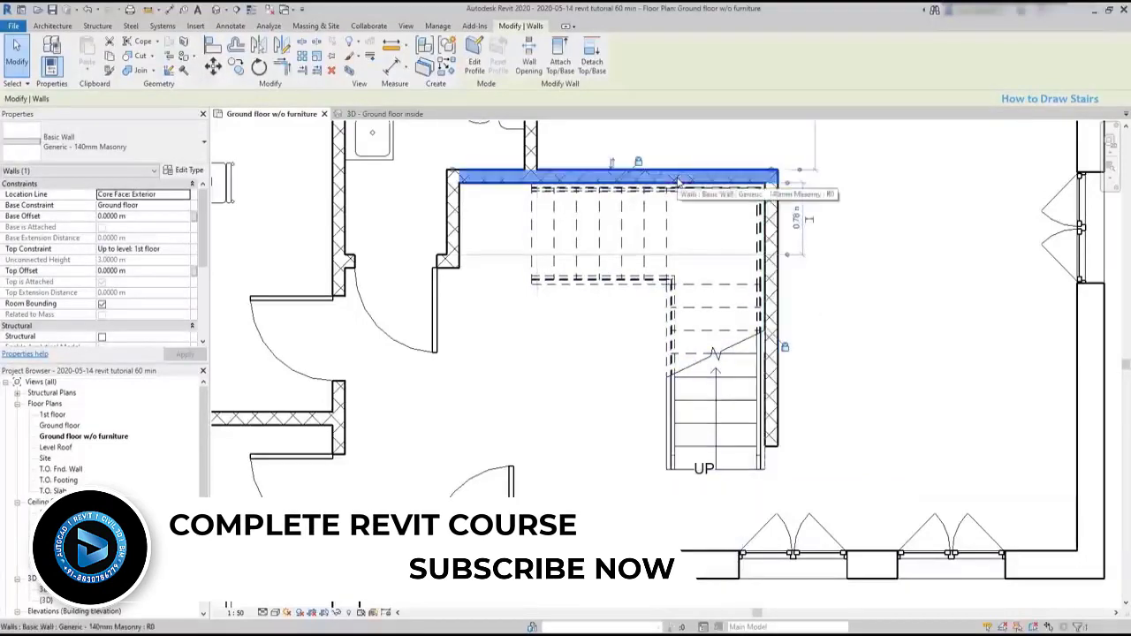
left_click_drag(678, 183, 683, 209)
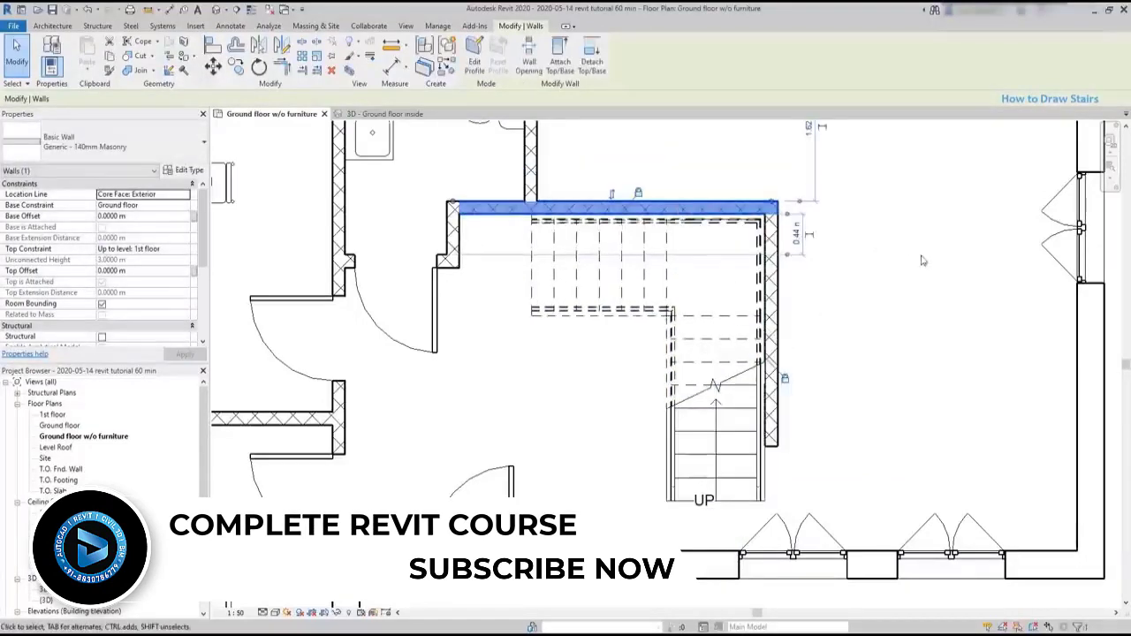
left_click(939, 285)
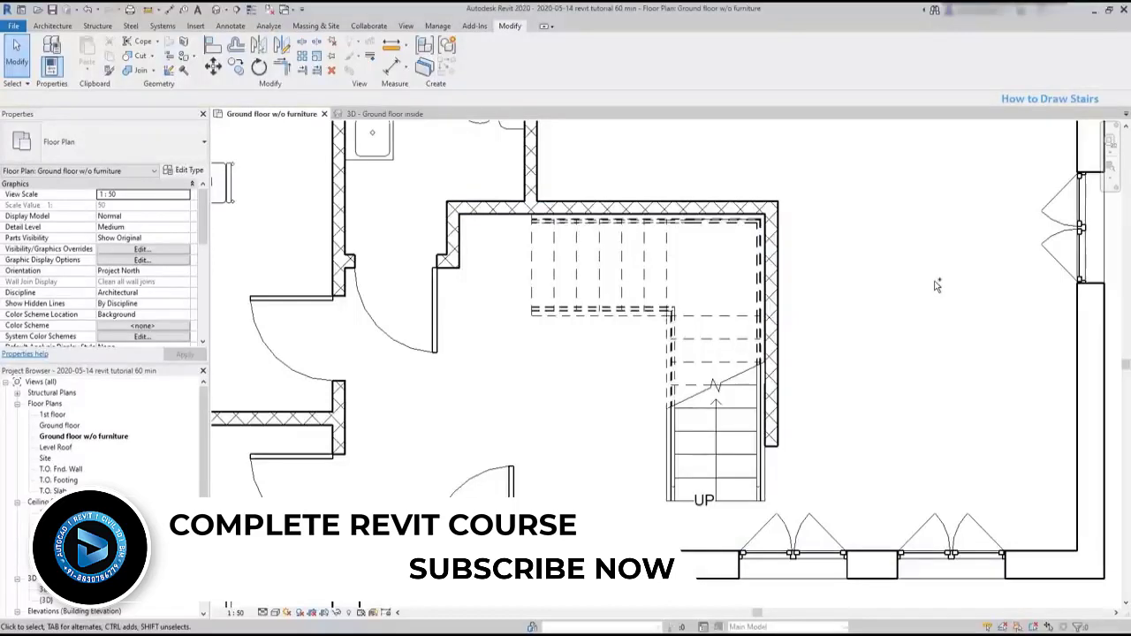
key("ctrl+z")
key("ctrl+z")
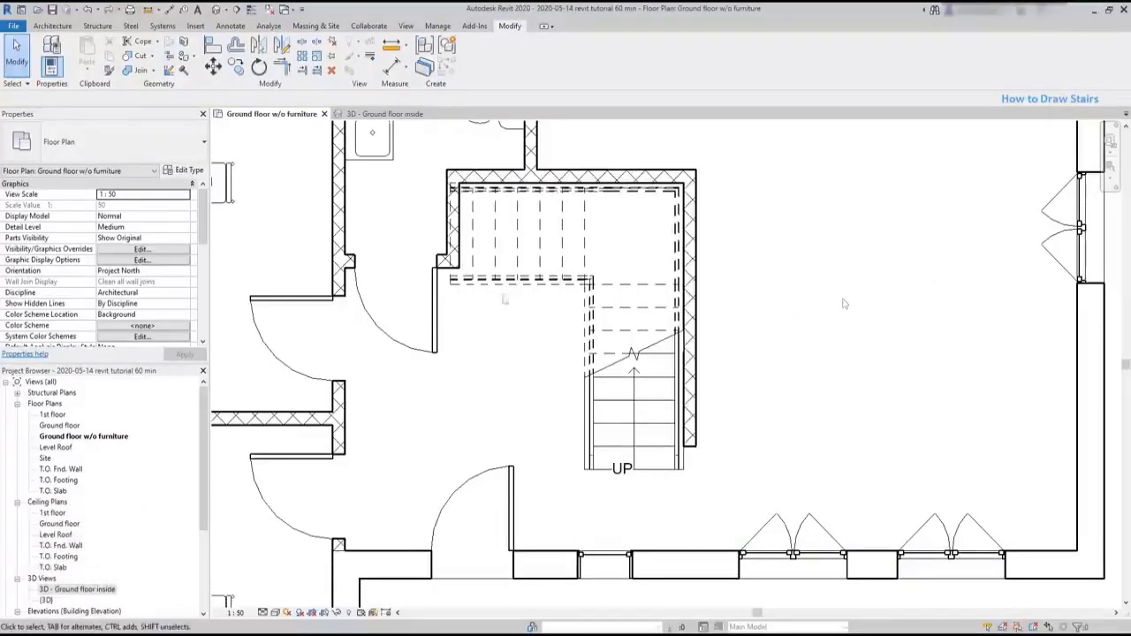
- Examine the aligned stair against the partitions in the 3D - Ground floor inside view
left_click(402, 114)
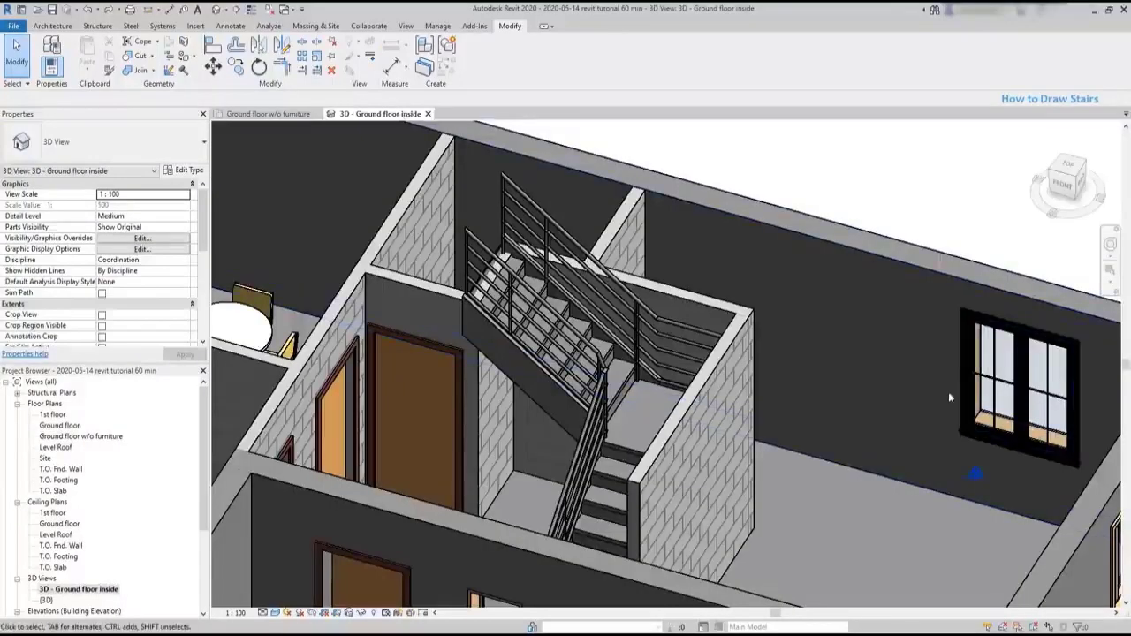
middle_click_drag(842, 492, 744, 476, "shift")
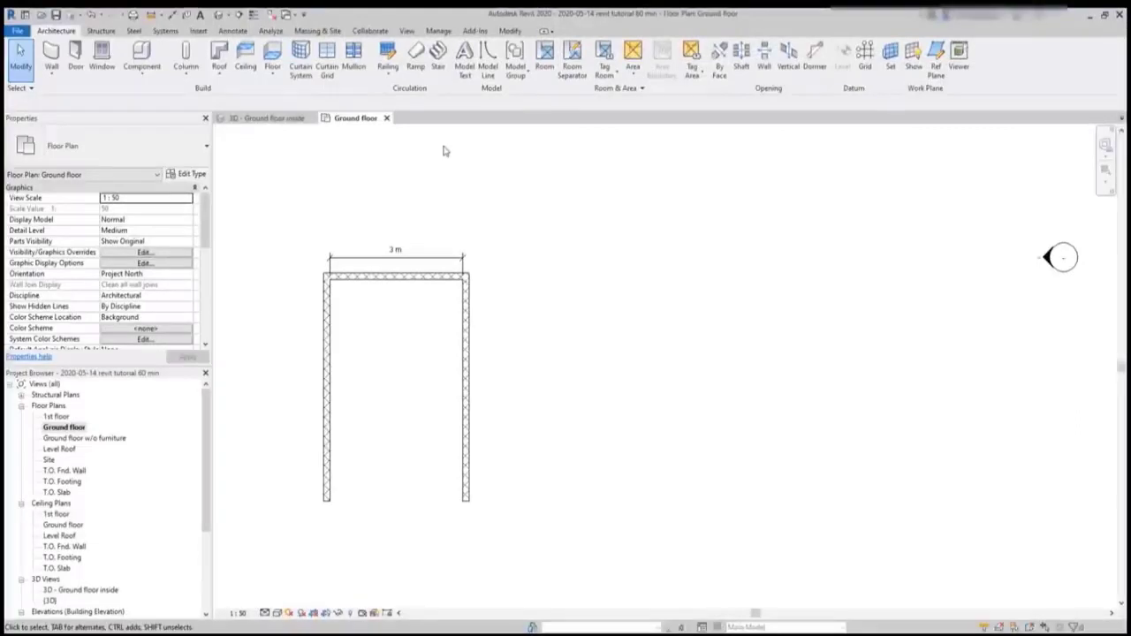
- Sketch a U-shaped stair beside the 3 m wide wall enclosure, with two parallel 1.75 m runs, 1 m wide, joined by an automatic landing
left_click(439, 62)
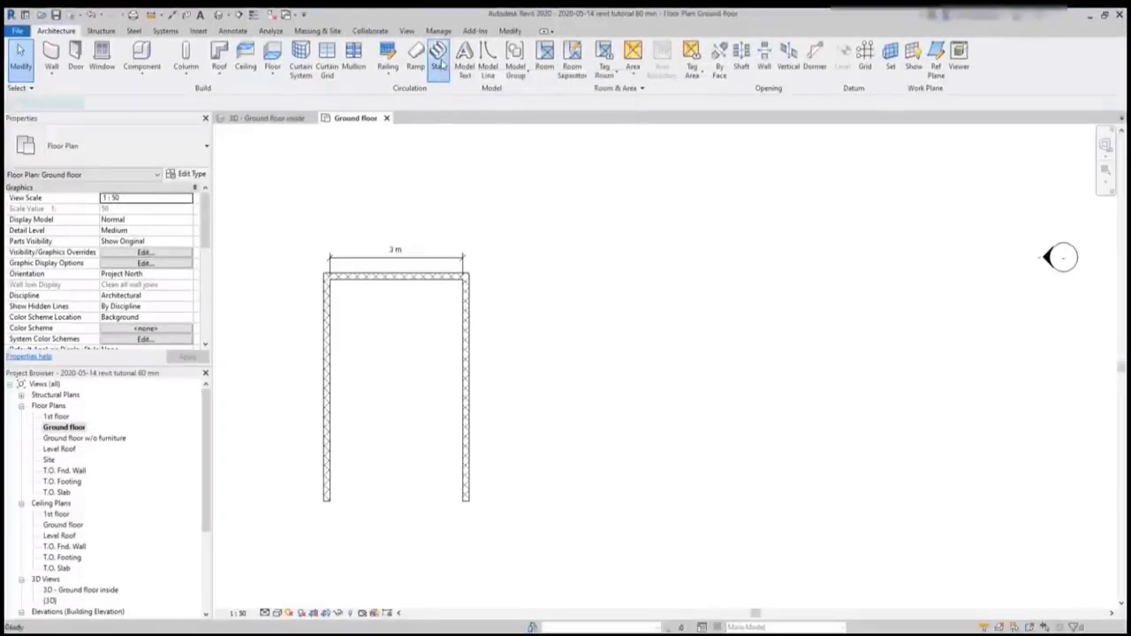
left_click(637, 446)
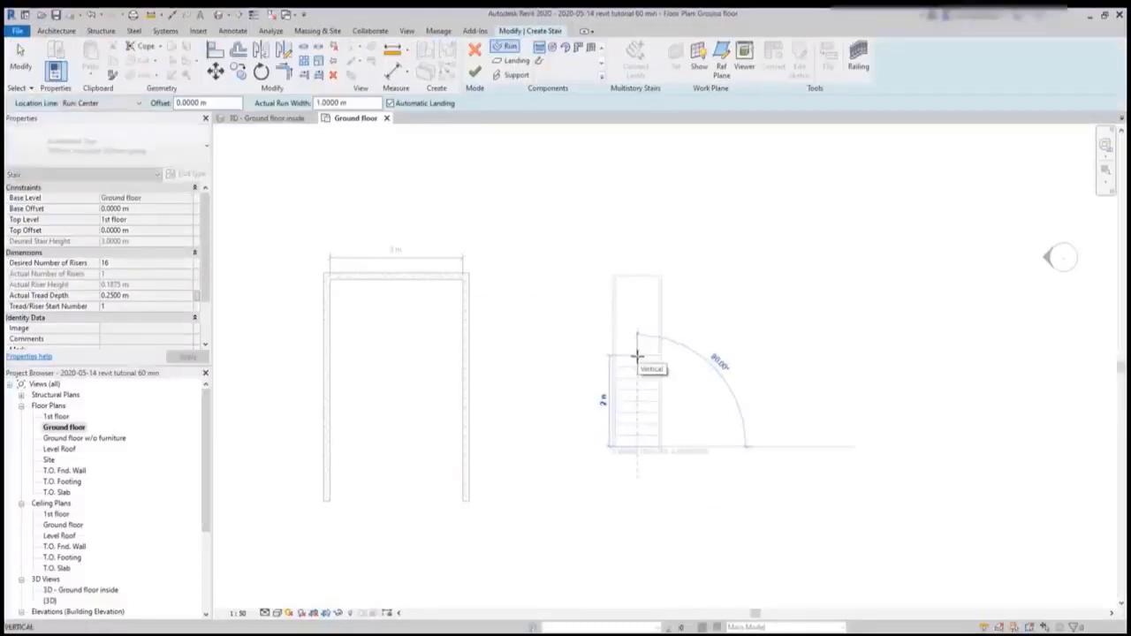
scroll(636, 356, "up", 2)
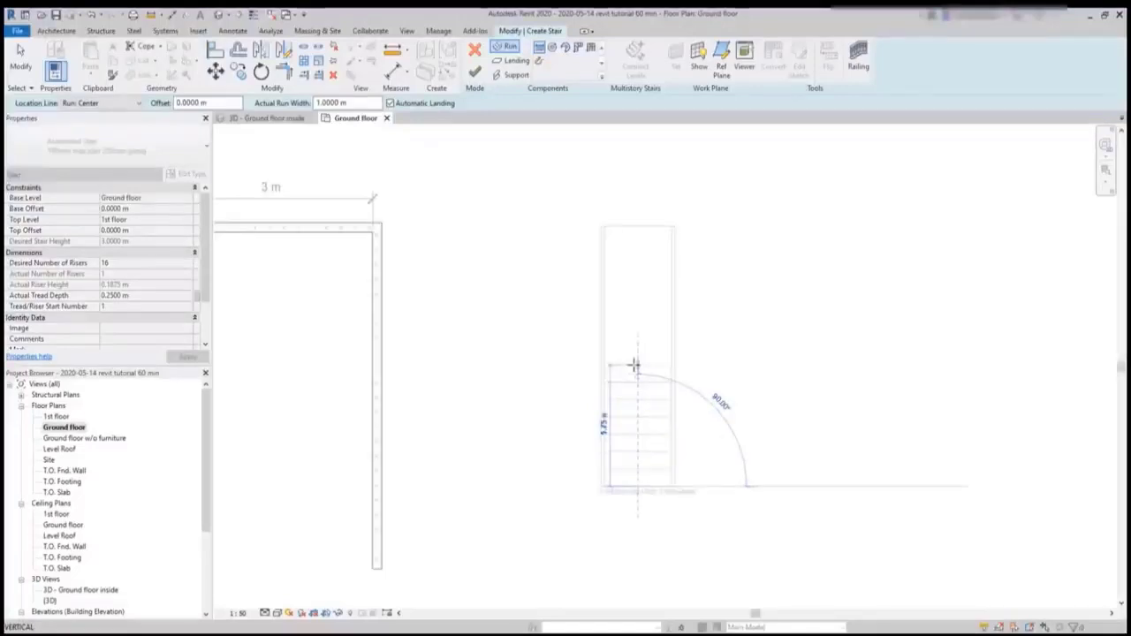
left_click(636, 365)
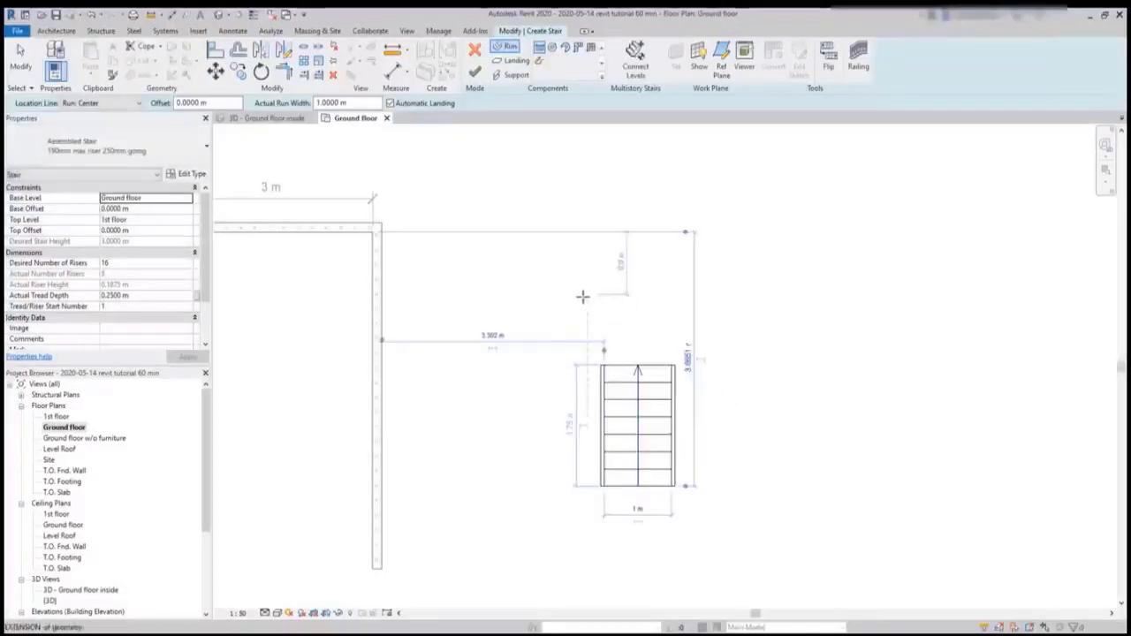
left_click(511, 367)
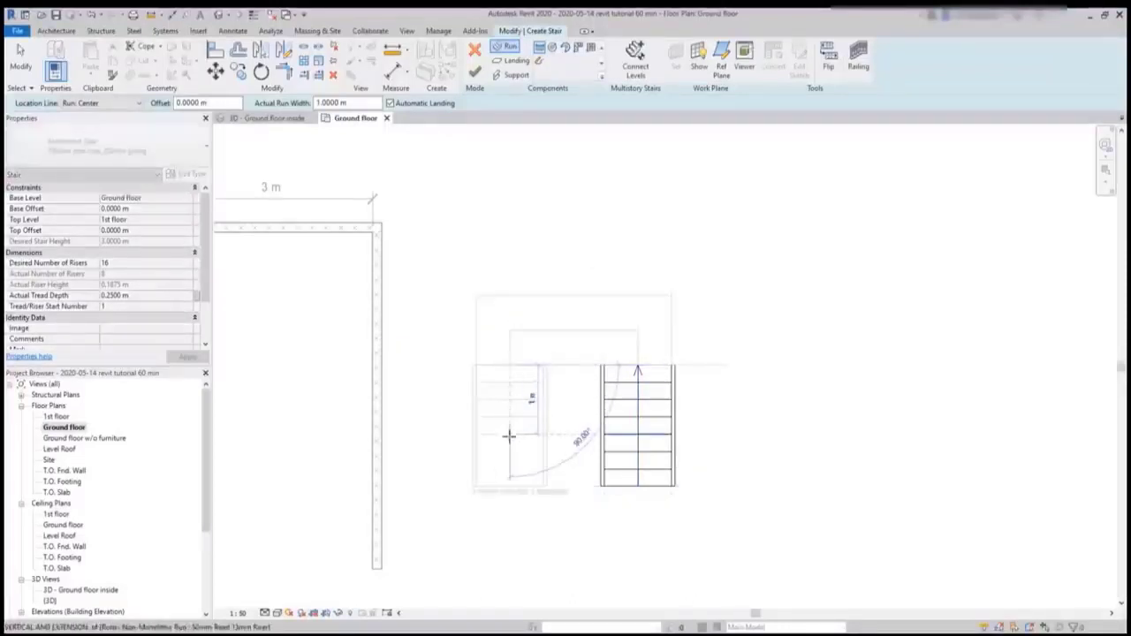
left_click(507, 523)
key("Escape")
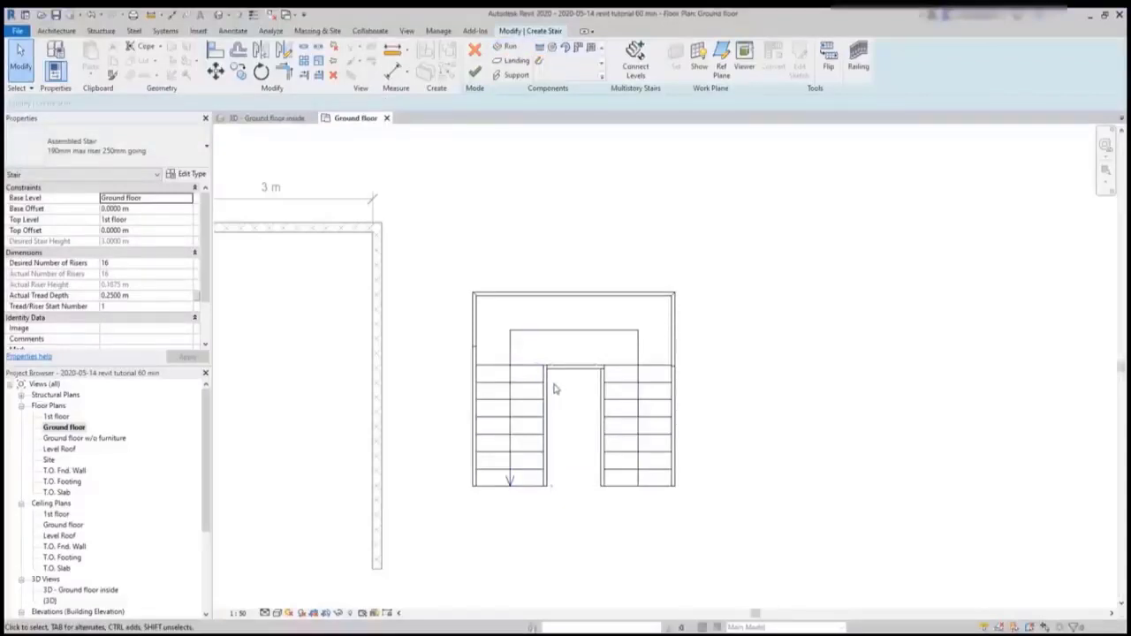
- Move all the components of the U-shaped stair together into the three-sided wall enclosure
scroll(755, 357, "down", 2)
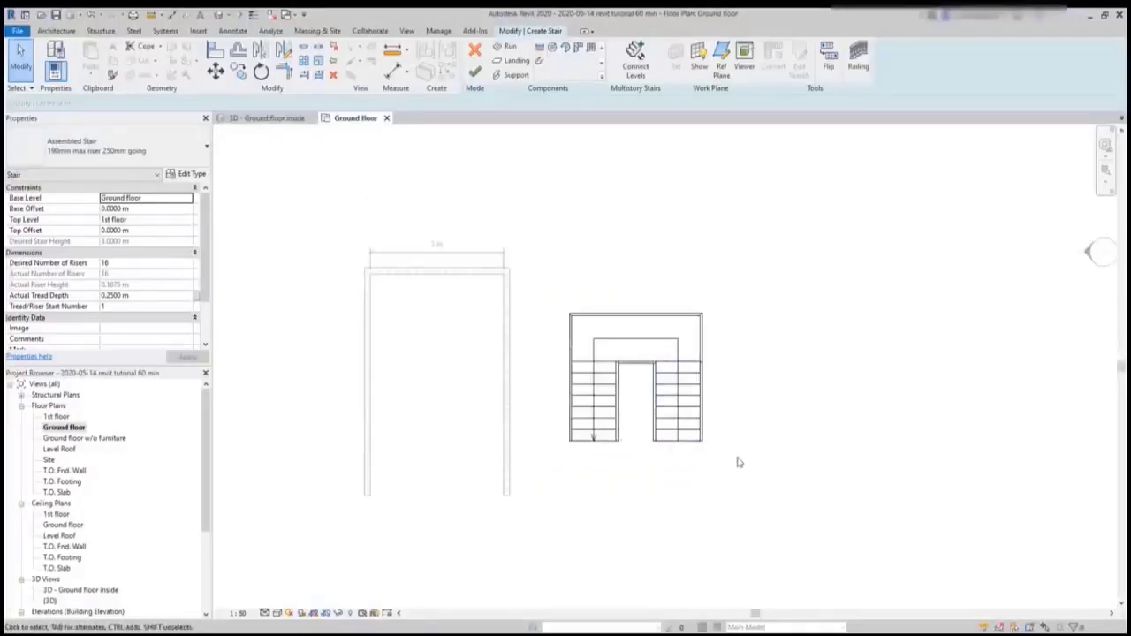
left_click_drag(746, 473, 538, 291)
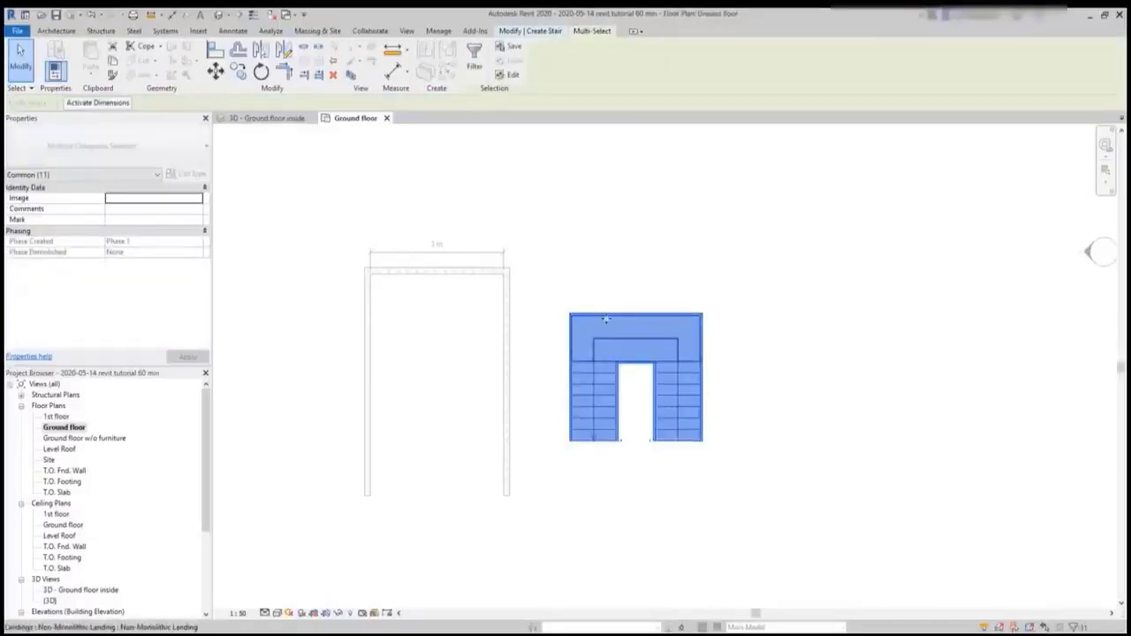
left_click_drag(603, 317, 419, 285)
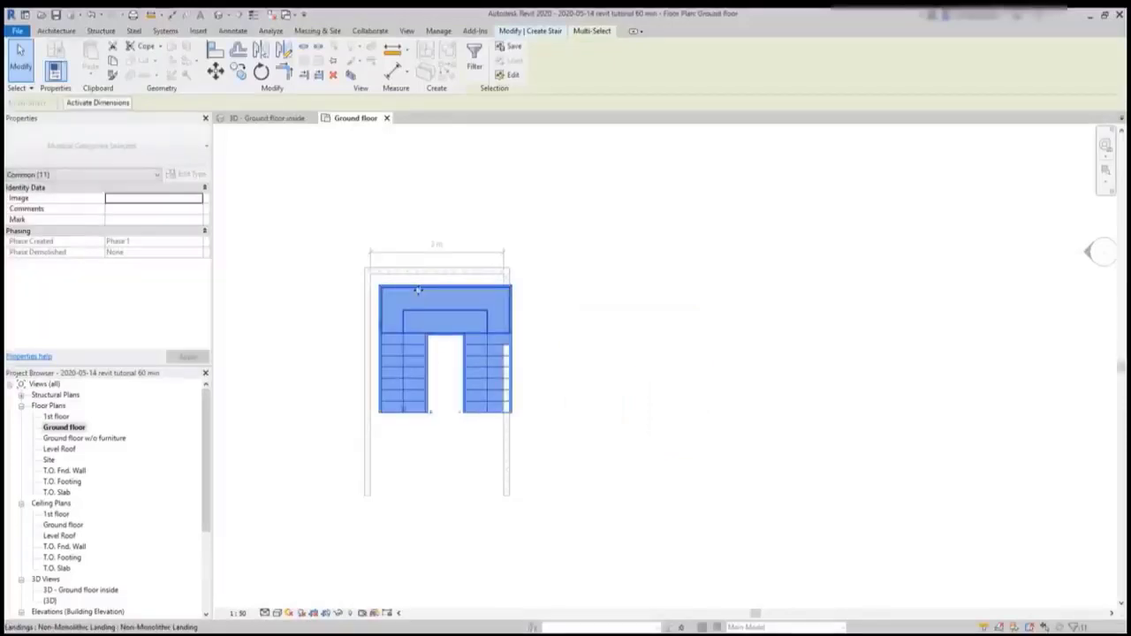
double_click(419, 293)
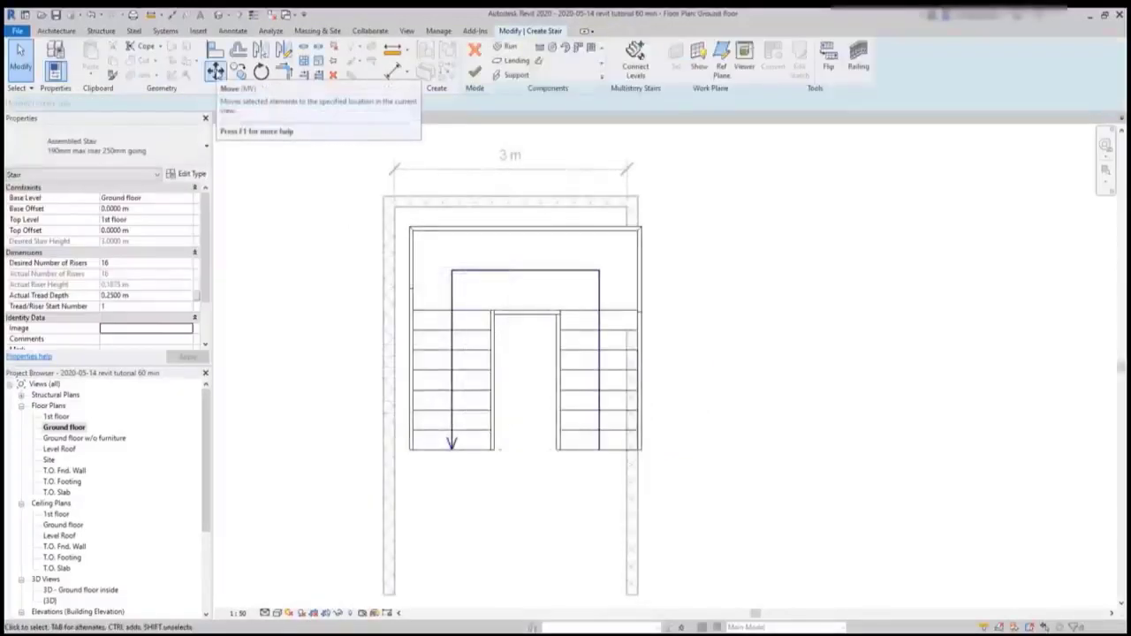
- Move the second run sideways from its outer stringer's end corner to the inner face of the adjacent side wall
left_click(215, 72)
left_click(433, 369)
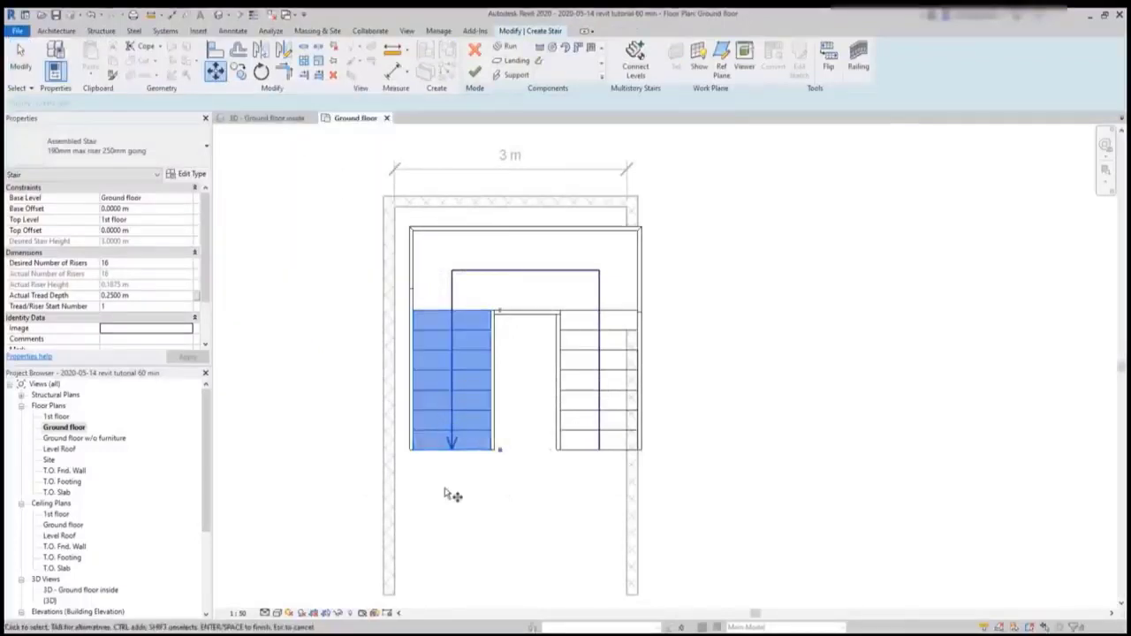
key("Return")
scroll(413, 457, "up", 2)
left_click(407, 444)
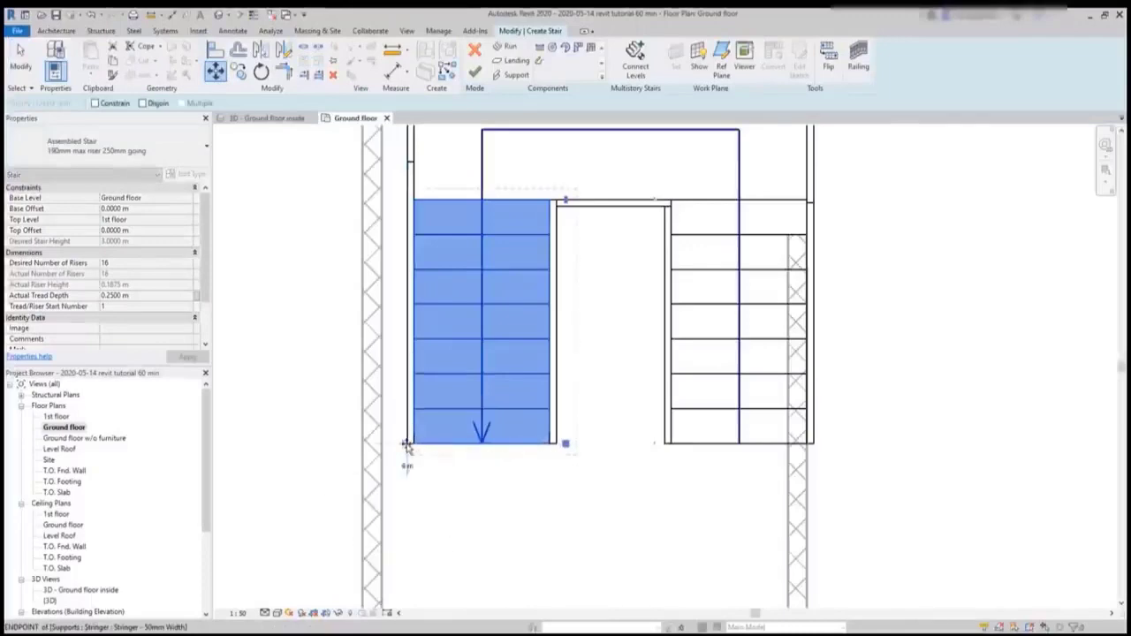
left_click(385, 444)
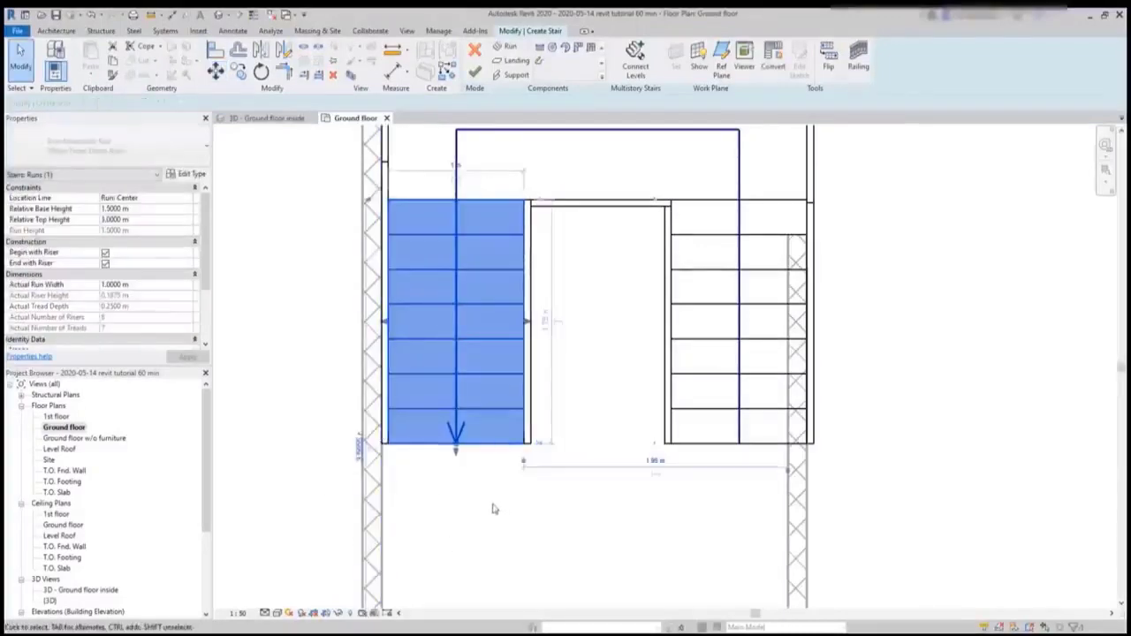
- Move the first run sideways so its outer stringer sits flush with the inner face of the opposite side wall
left_click(693, 448)
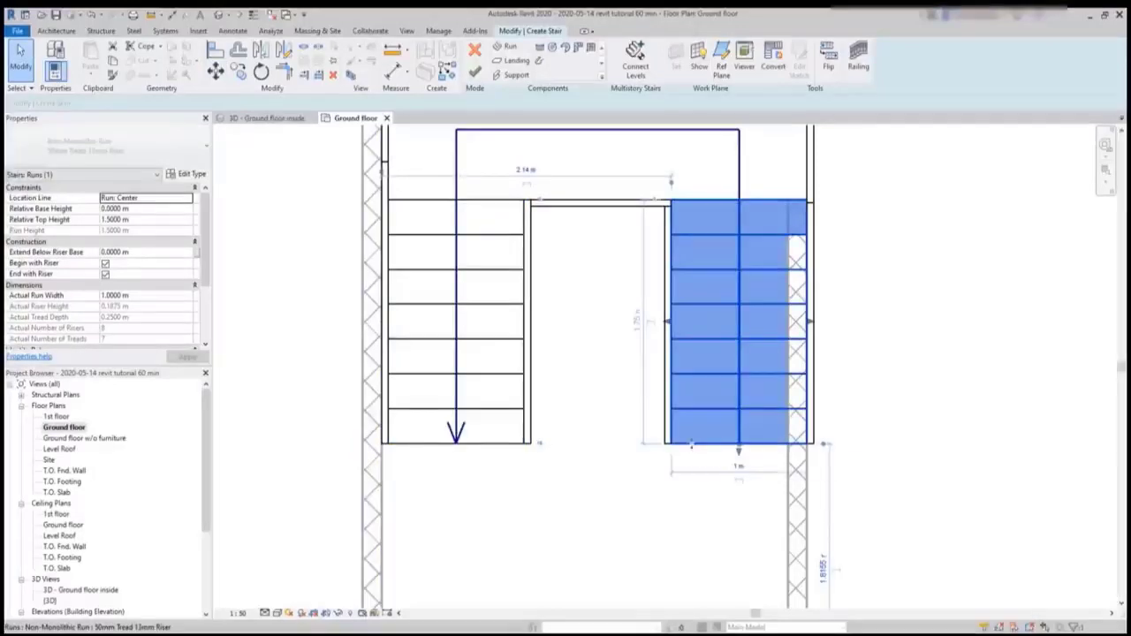
left_click(215, 71)
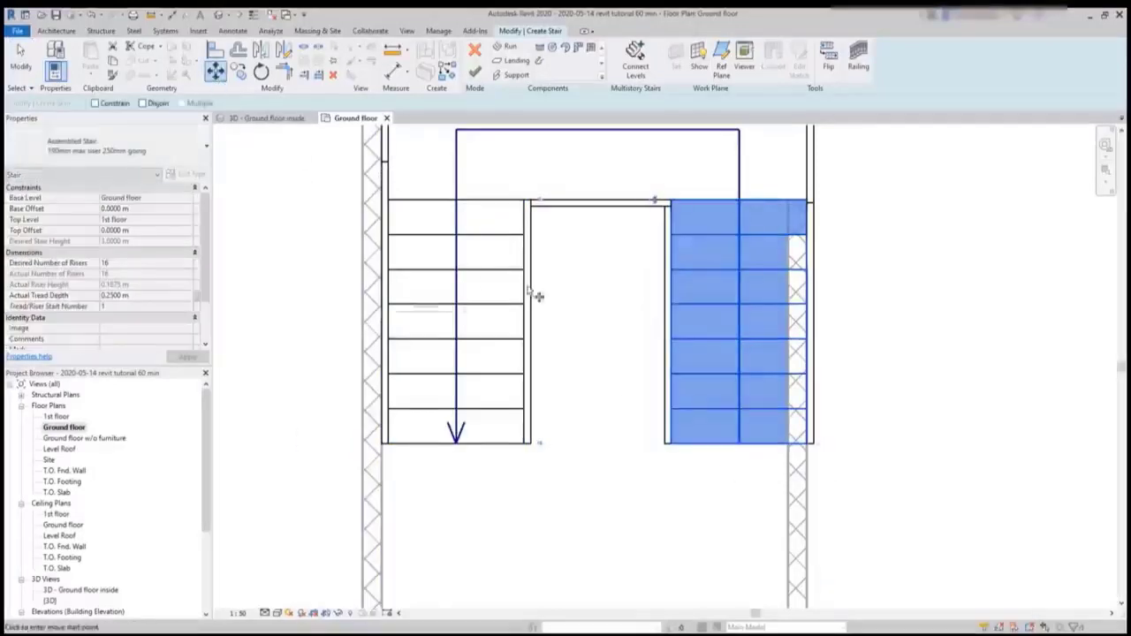
scroll(821, 454, "up", 3)
left_click(816, 443)
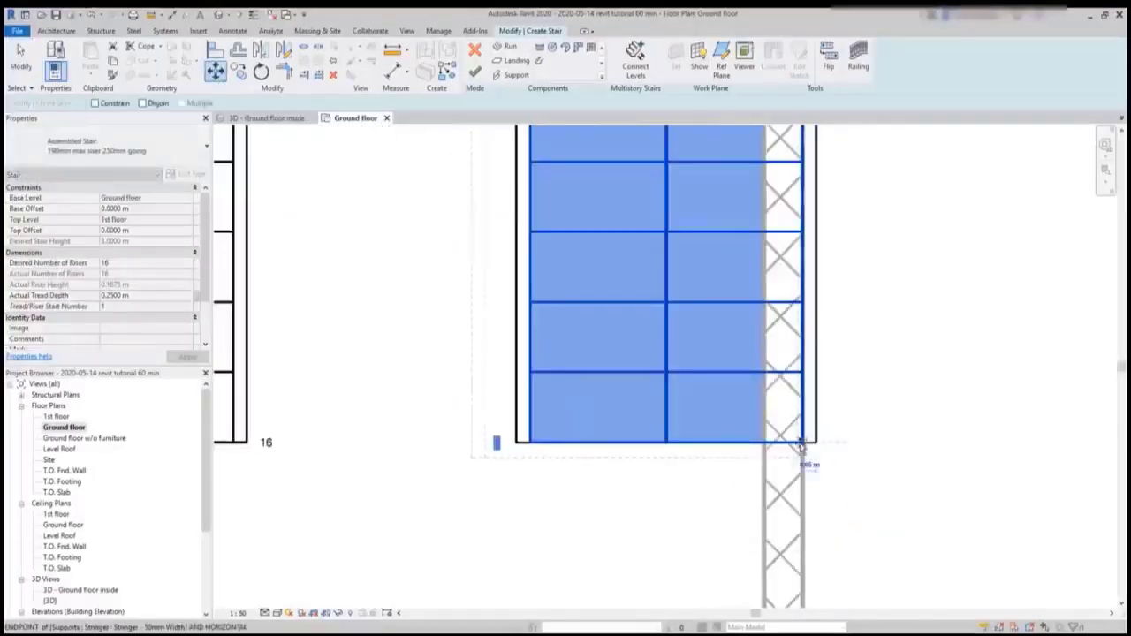
left_click(765, 447)
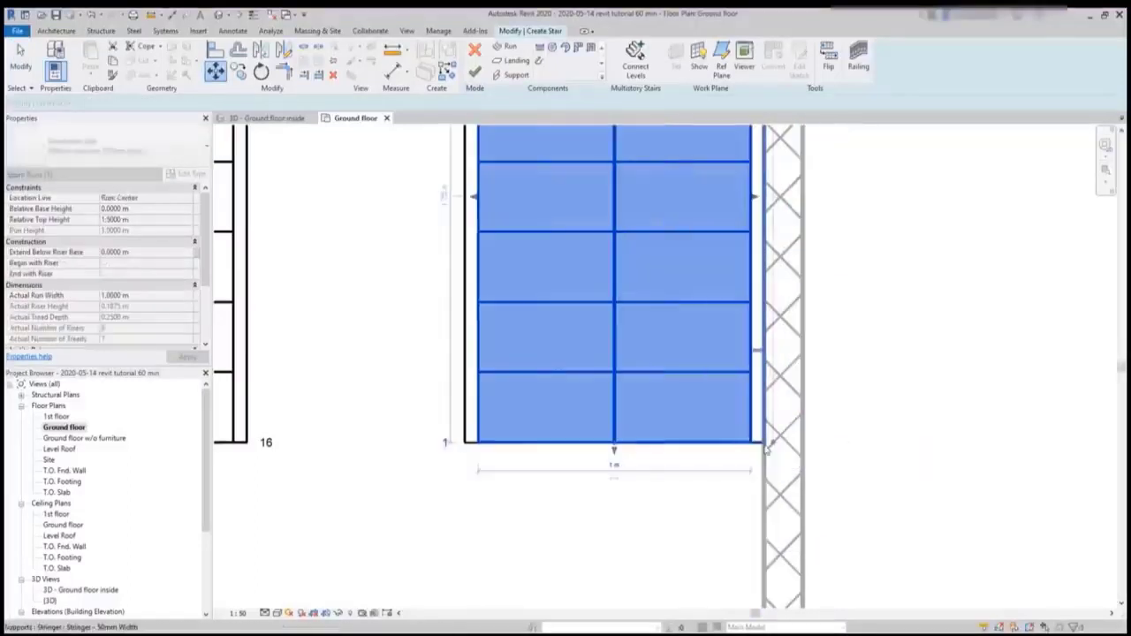
scroll(826, 422, "down", 5)
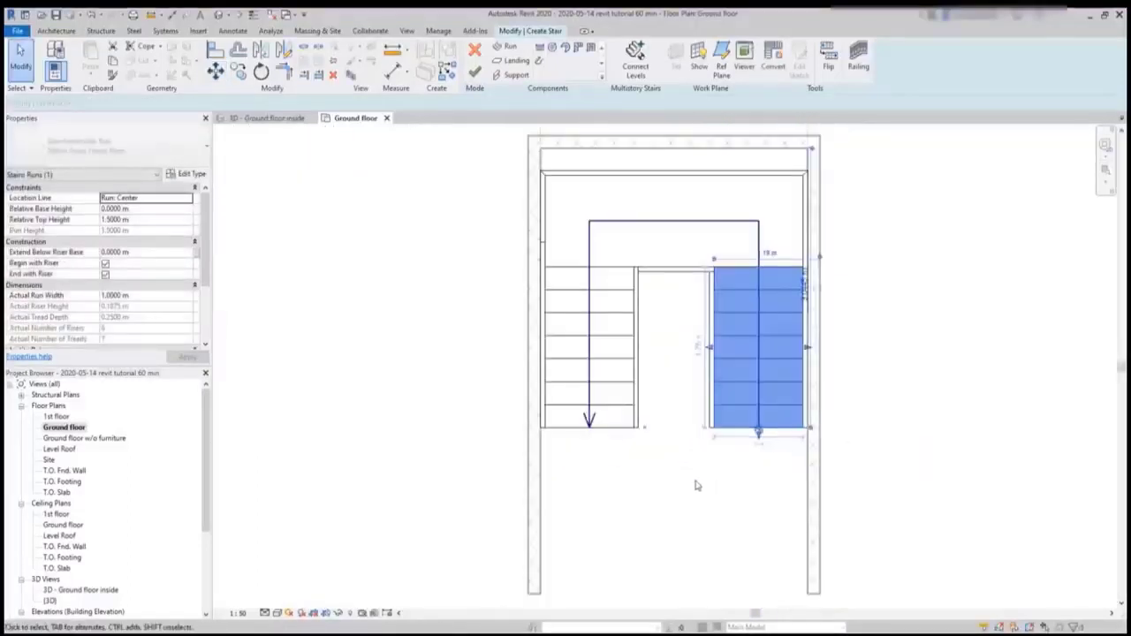
key("Escape")
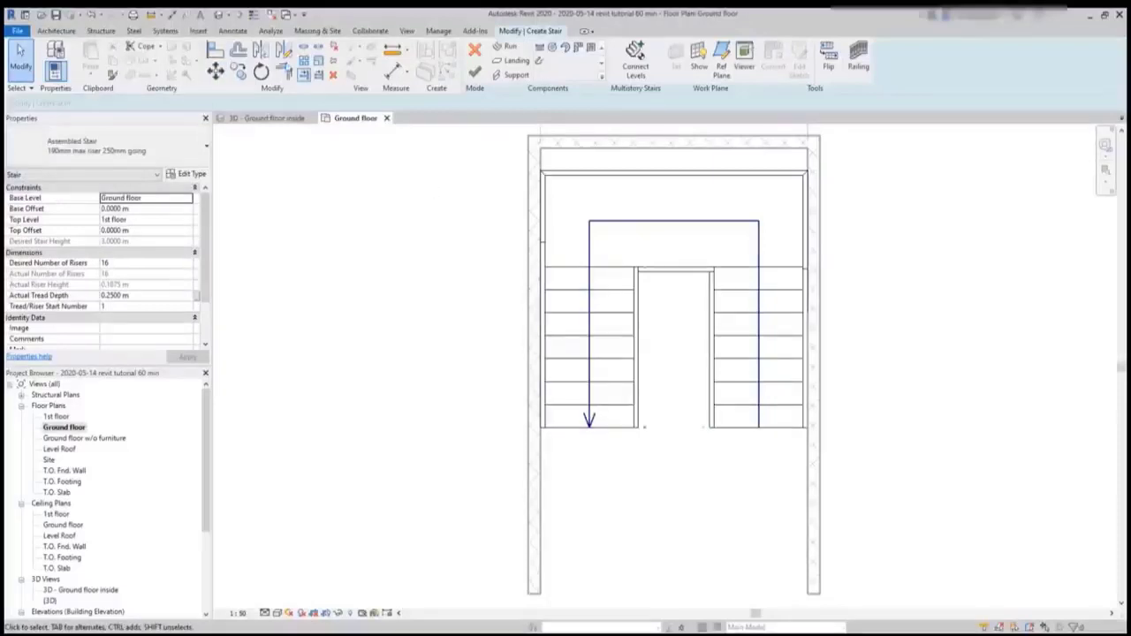
- Align the landing's outer stringer with the inner face of the enclosure's back wall and finish the U-shaped stair
left_click(215, 51)
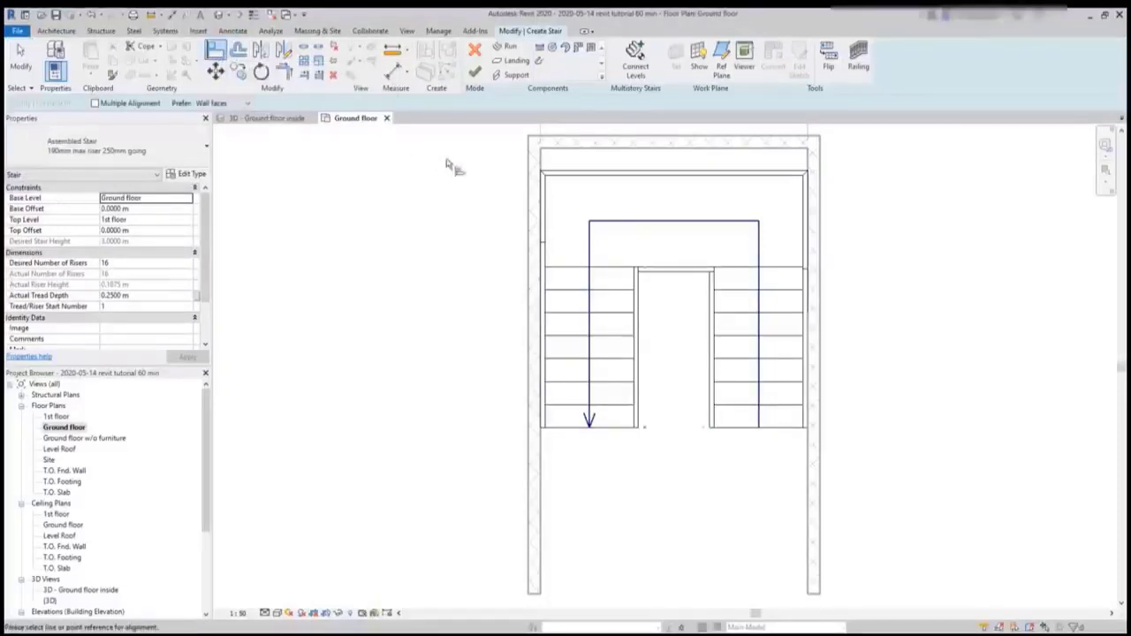
left_click(597, 155)
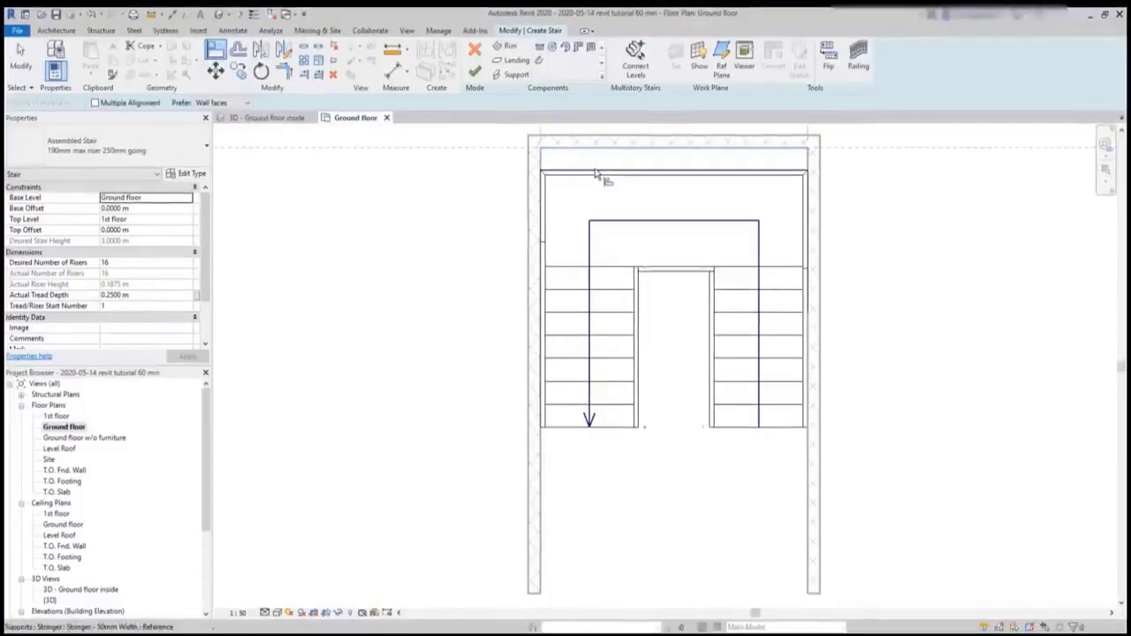
left_click(597, 172)
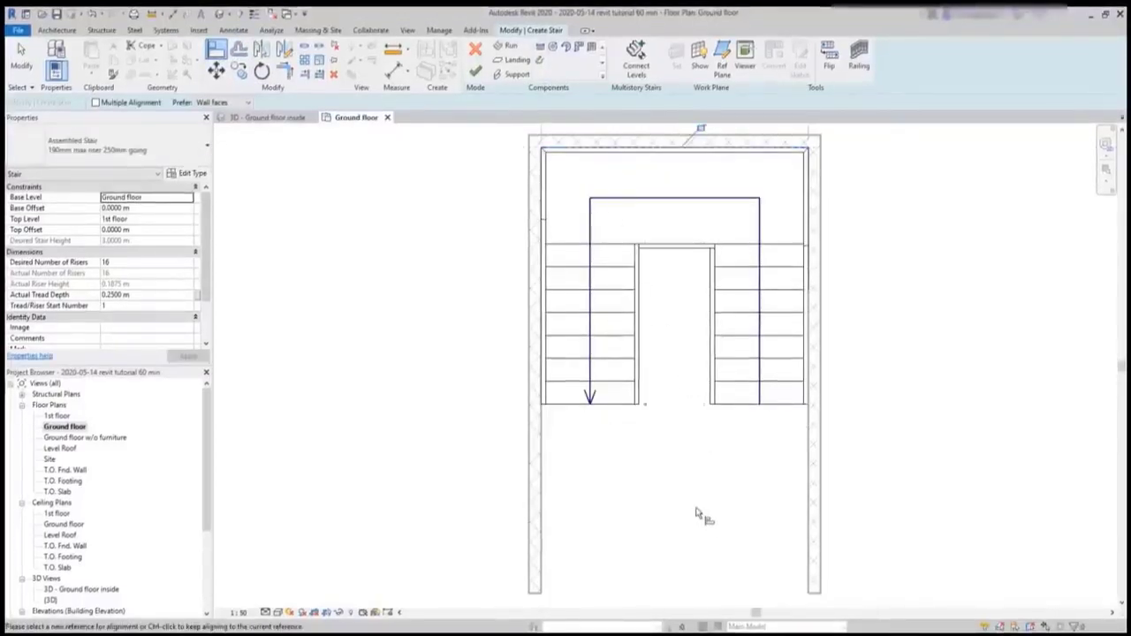
scroll(909, 430, "down", 3)
key("Escape")
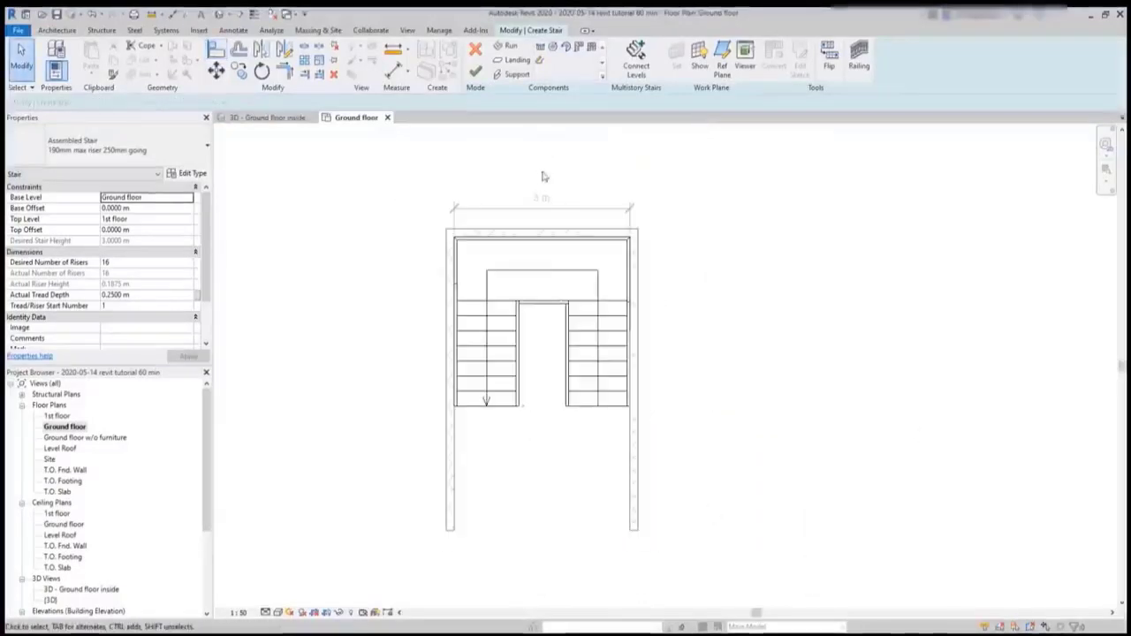
left_click(475, 70)
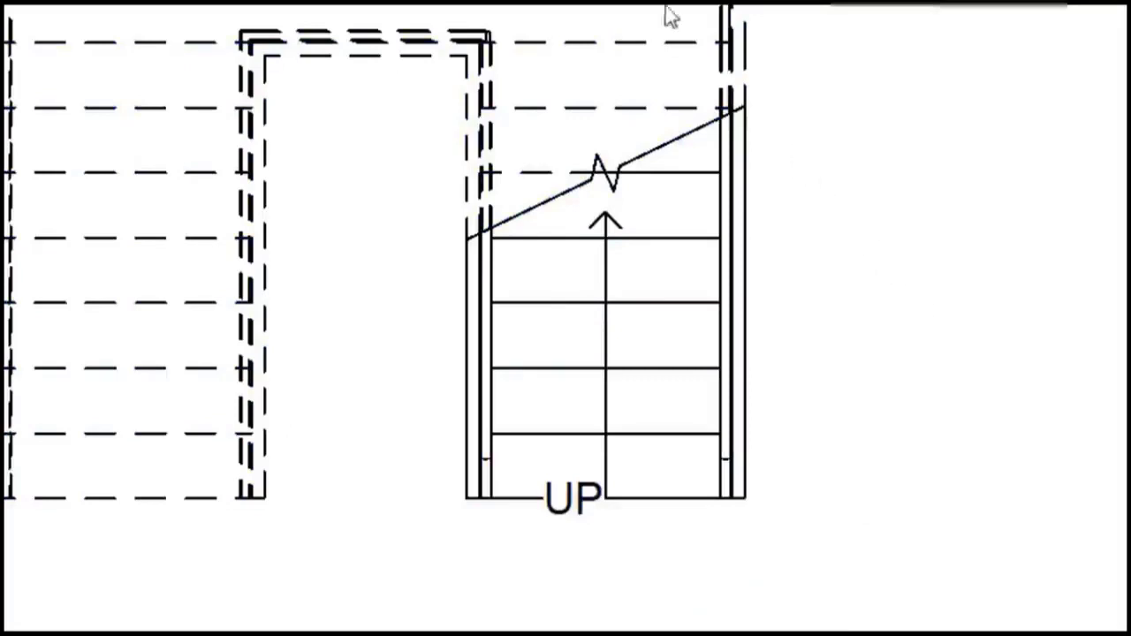
- Edit the standalone U-shaped stair and extend the landing edge 0.3 m toward the first run
left_click(617, 42)
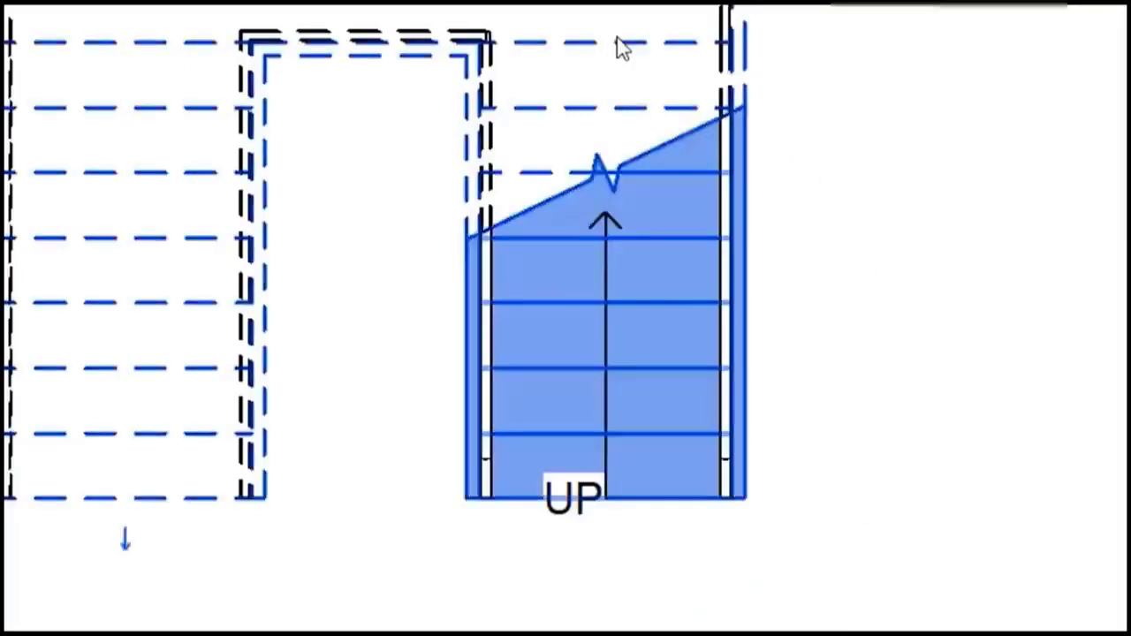
double_click(622, 49)
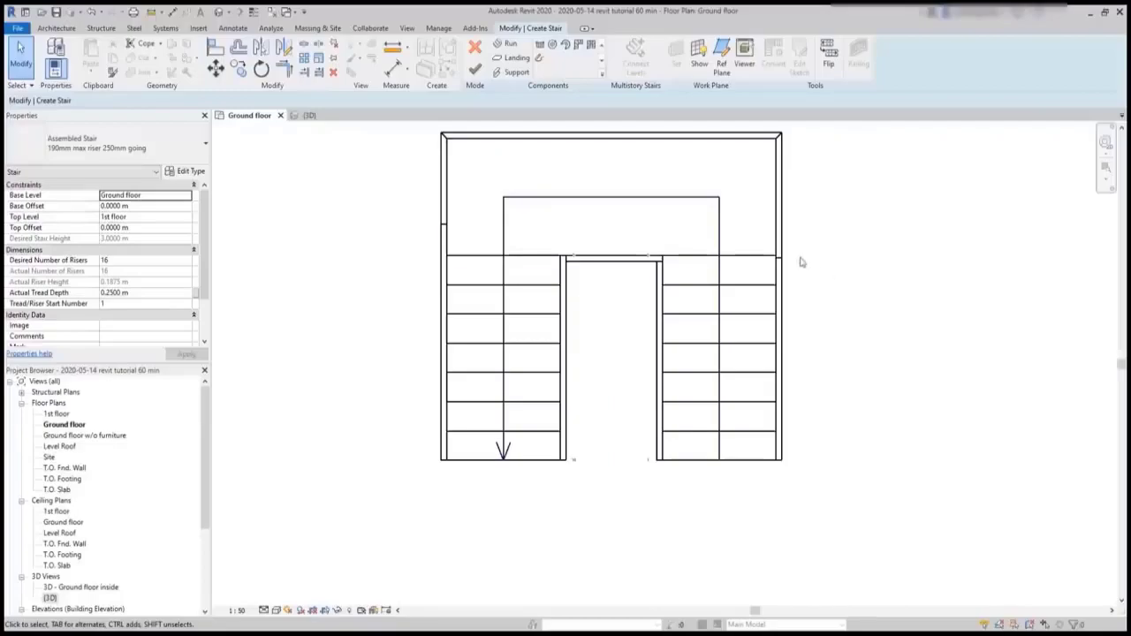
left_click(722, 229)
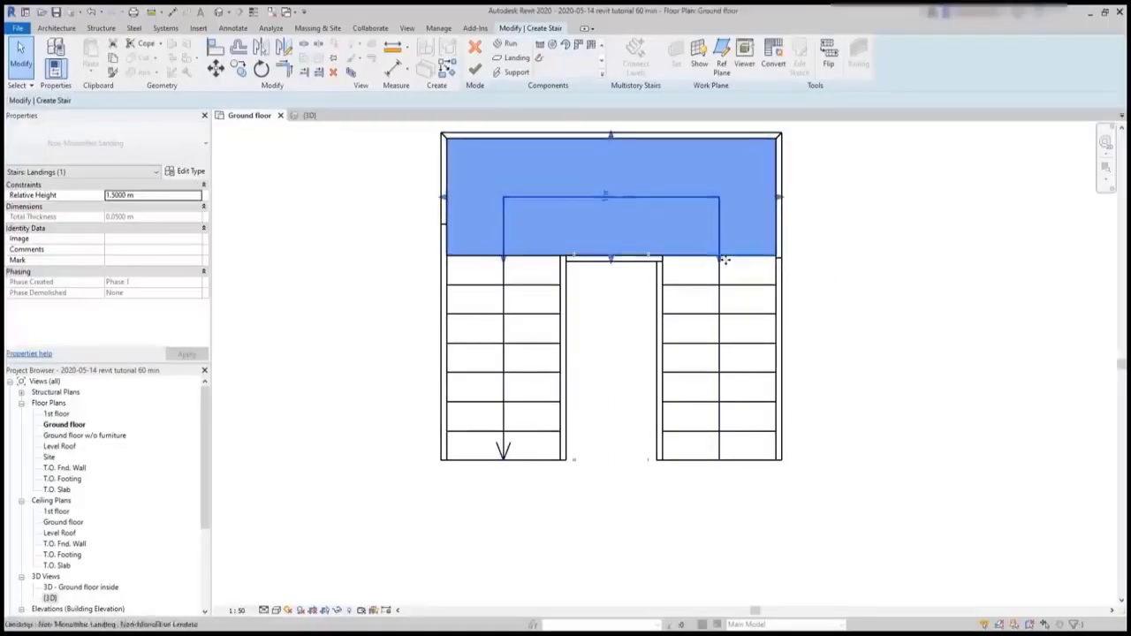
left_click_drag(719, 260, 719, 279)
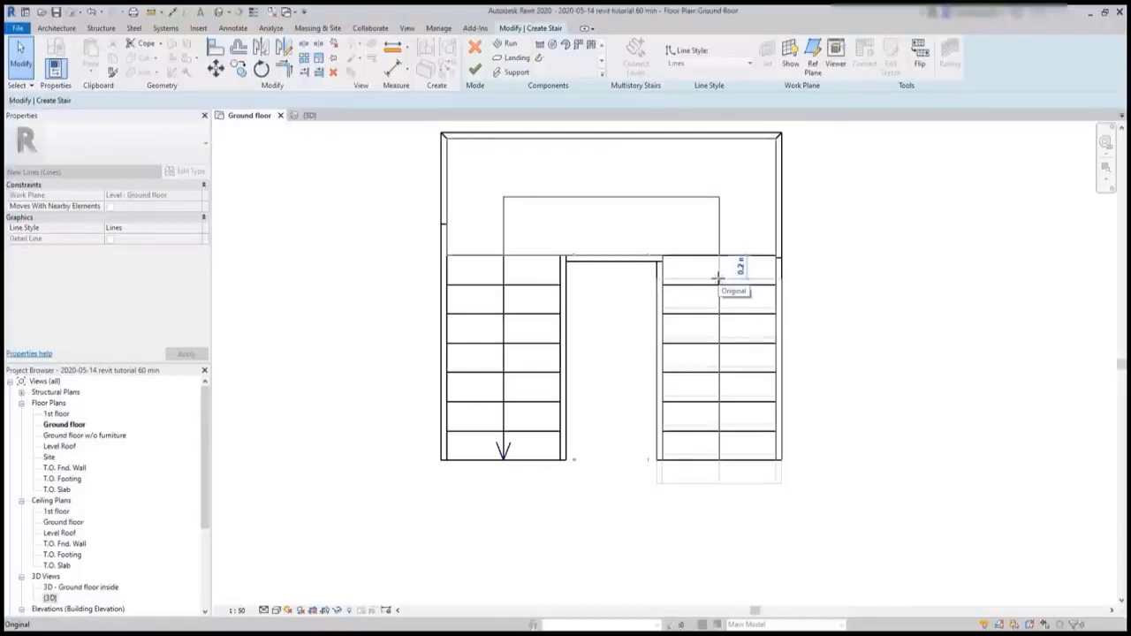
type("0")
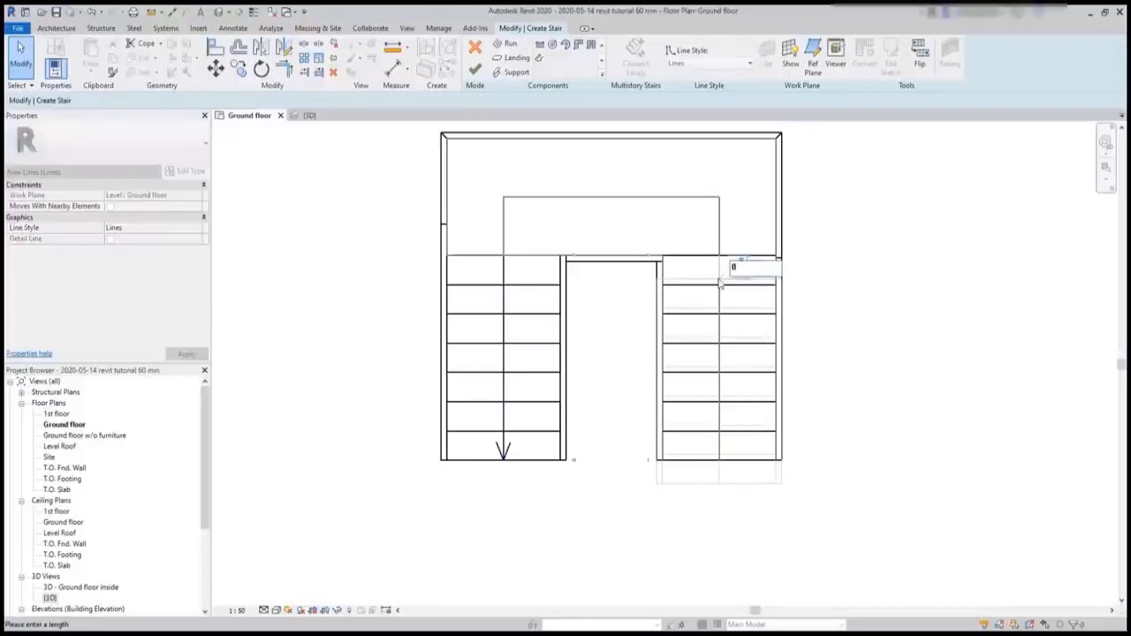
type(".0")
type("3")
key("Return")
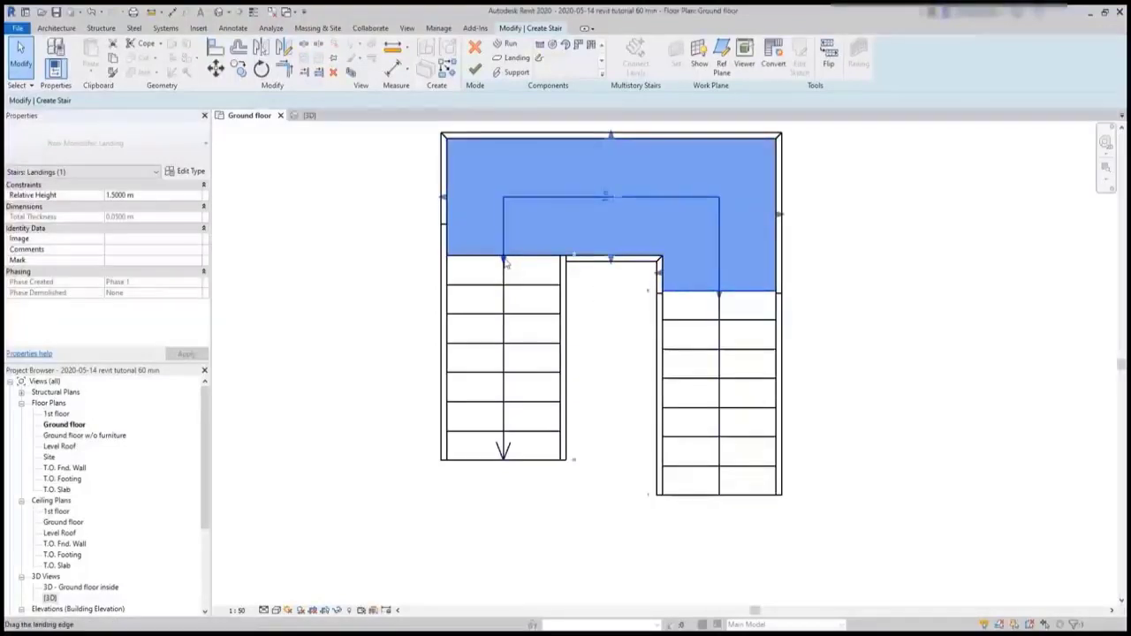
- Extend the landing edge 0.3 m toward the second run, finish the stair and inspect it in 3D
left_click_drag(505, 259, 504, 277)
type("0")
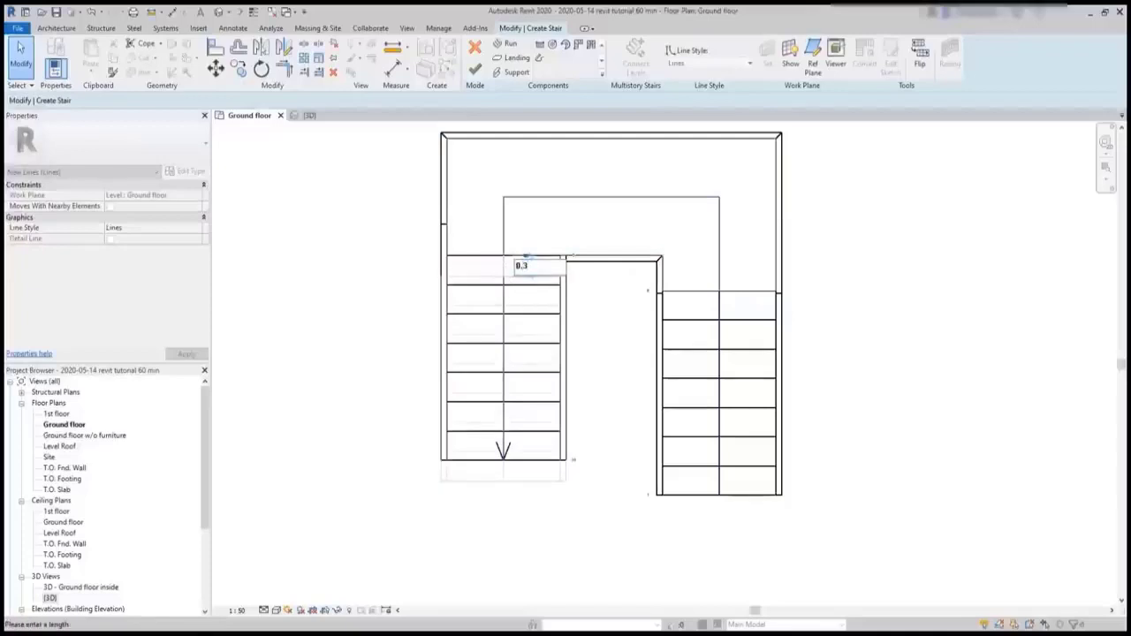
type(".3")
key("Return")
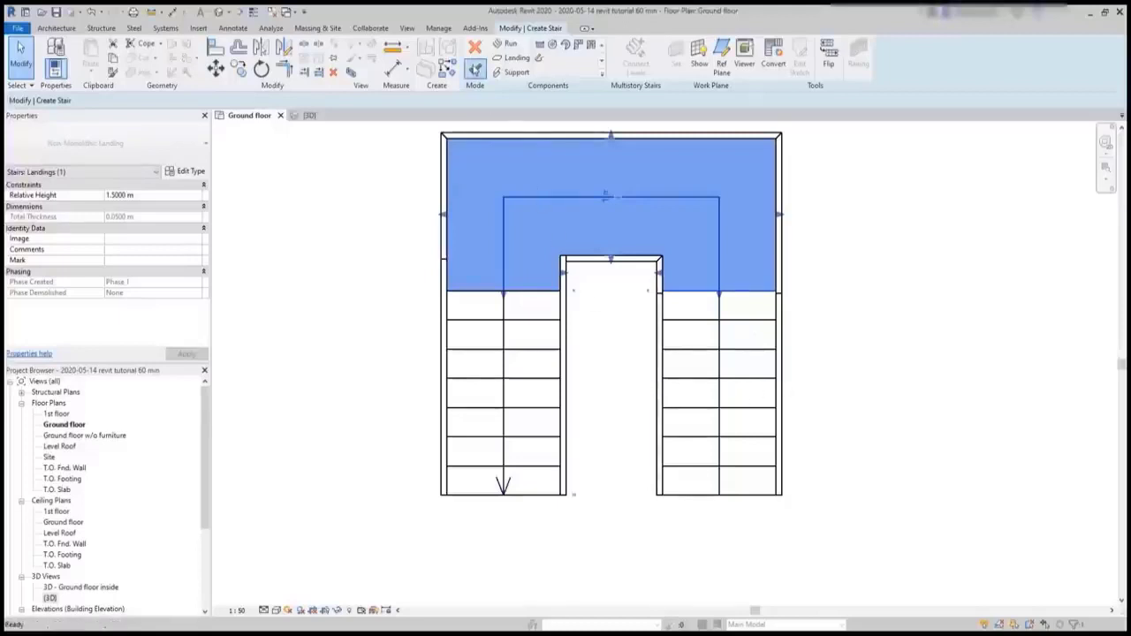
left_click(474, 69)
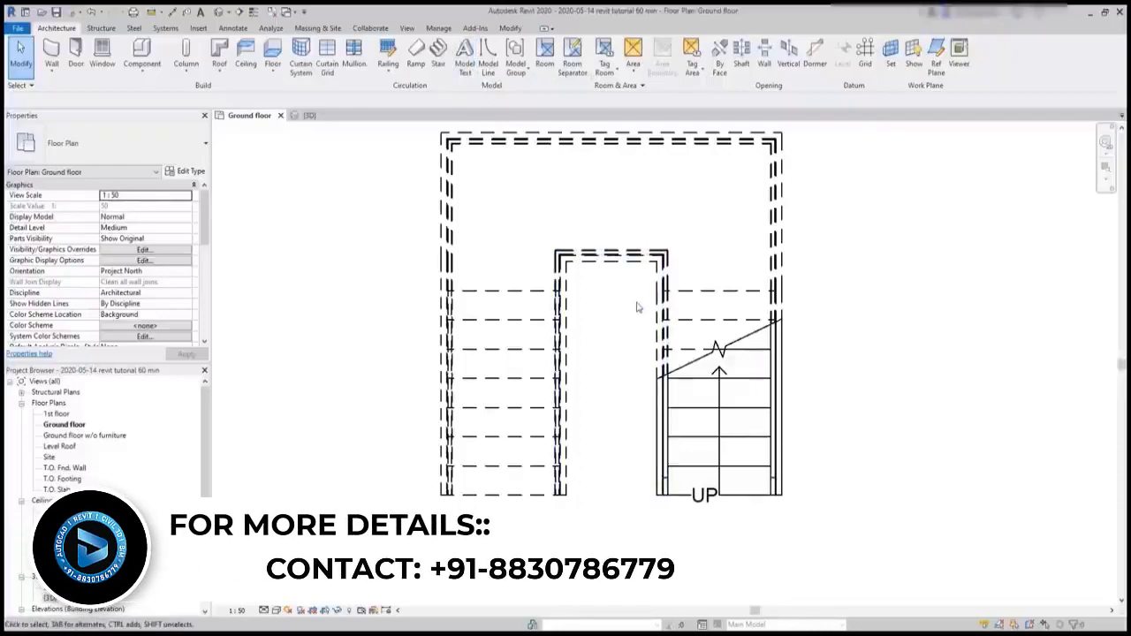
left_click(311, 116)
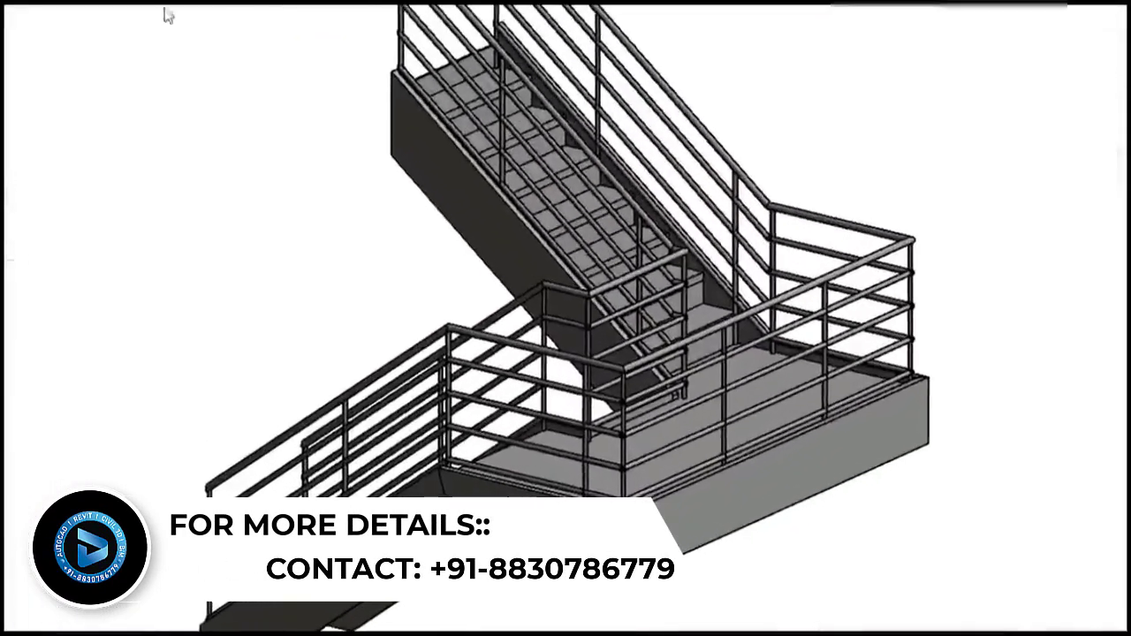
scroll(530, 309, "up", 2)
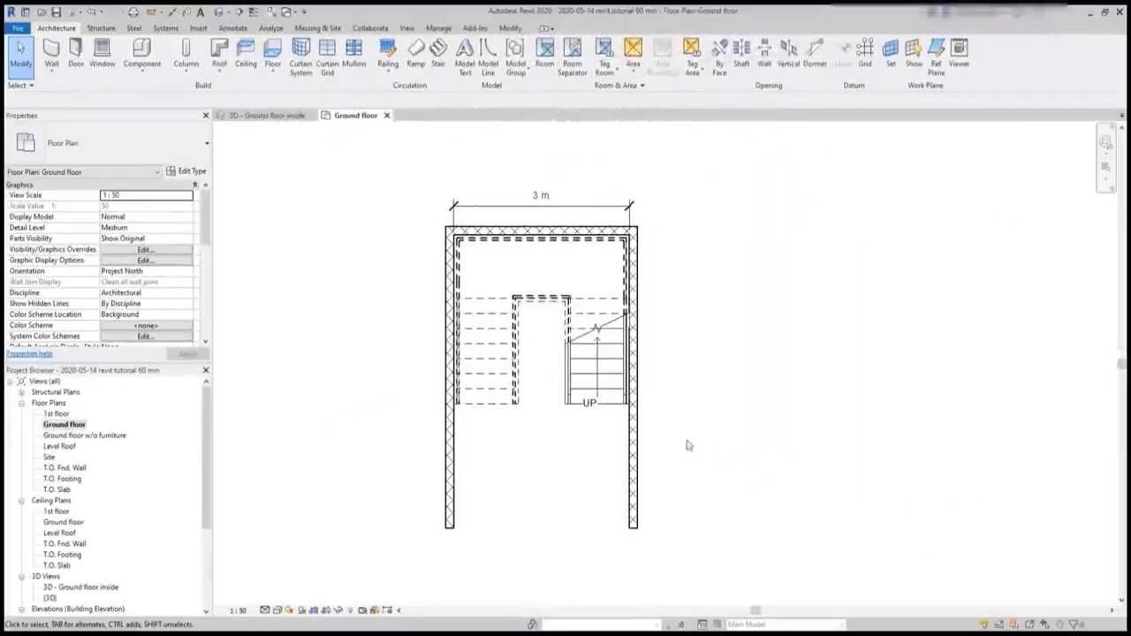
- Flip the up direction of the U-shaped stair in the wall enclosure and review the calculation rules in its type properties
left_click(611, 408)
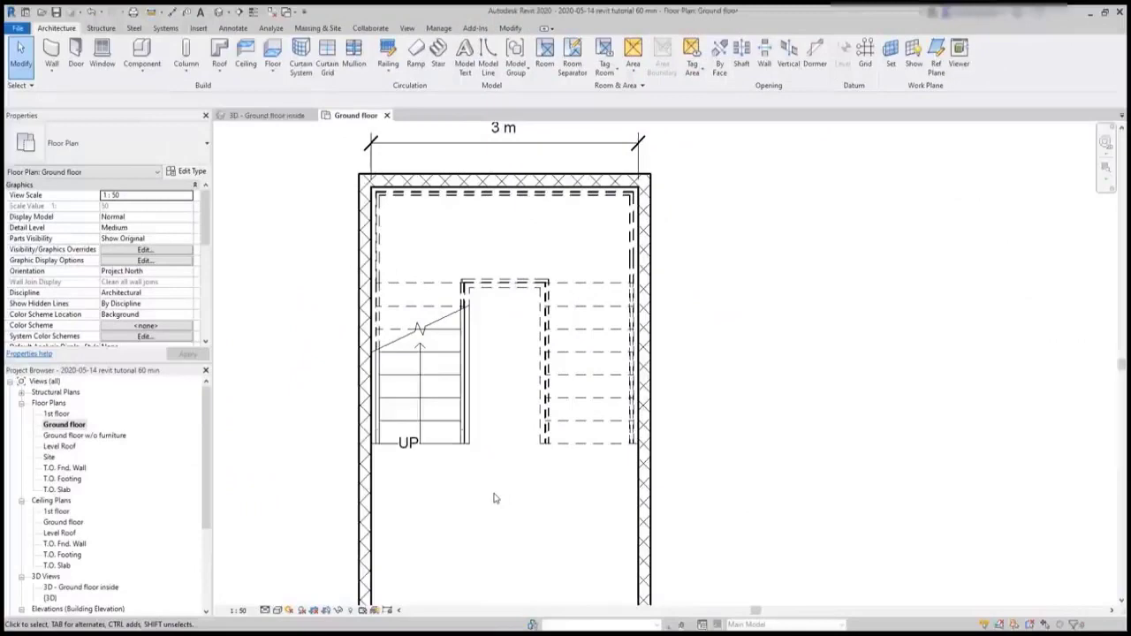
left_click(466, 441)
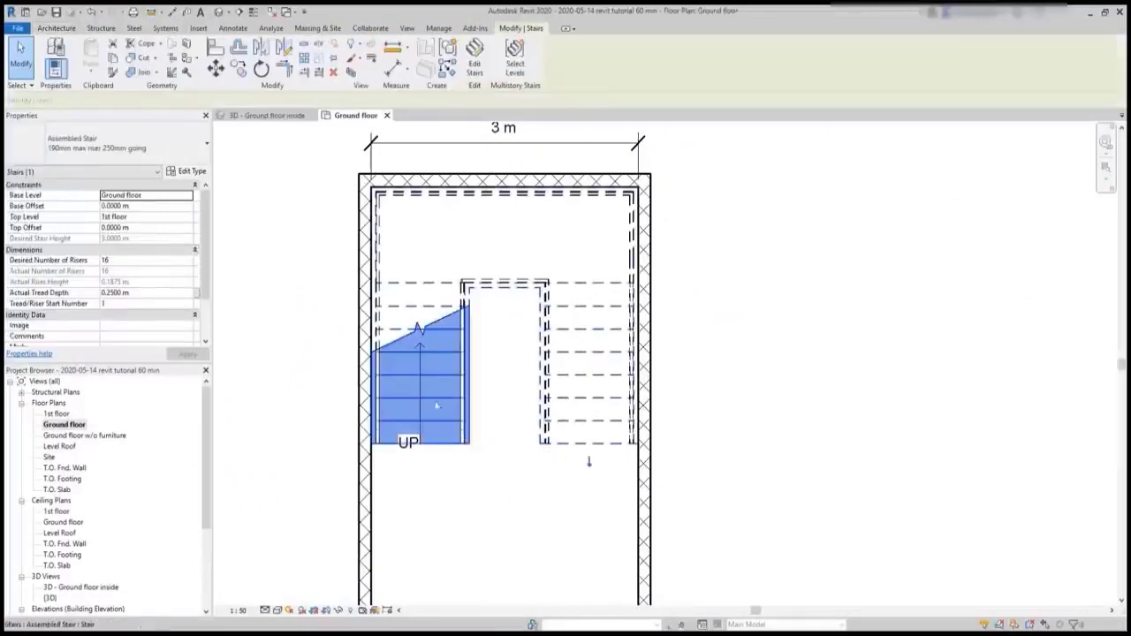
left_click(183, 171)
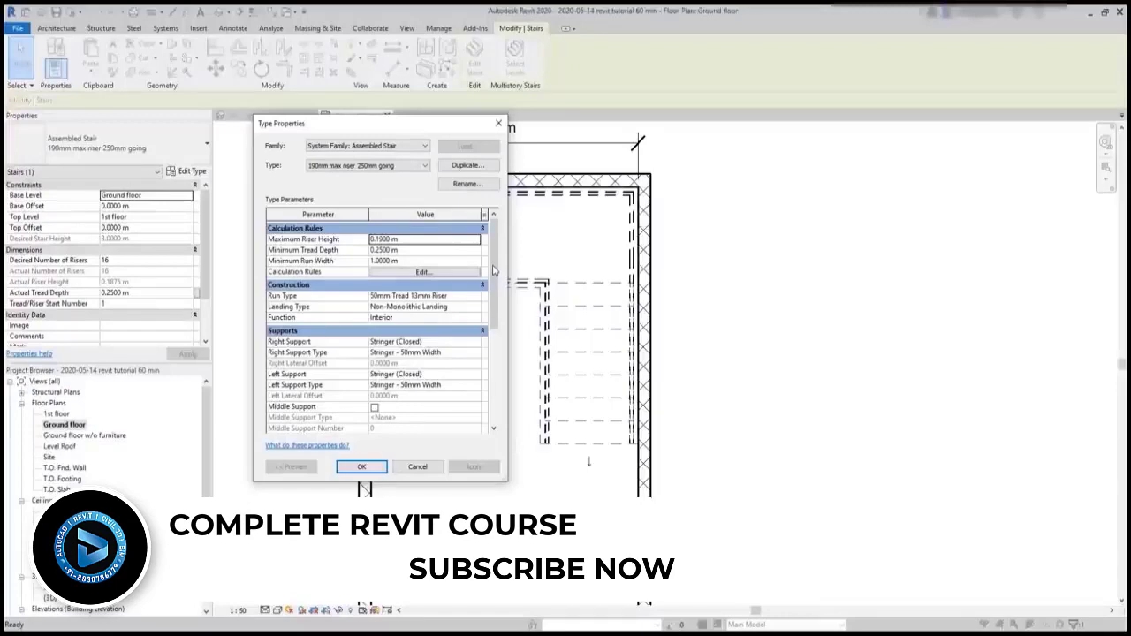
left_click(361, 466)
- Try to set the U-shaped stair's actual tread depth to 0.2 m, below the type's minimum
left_click(150, 295)
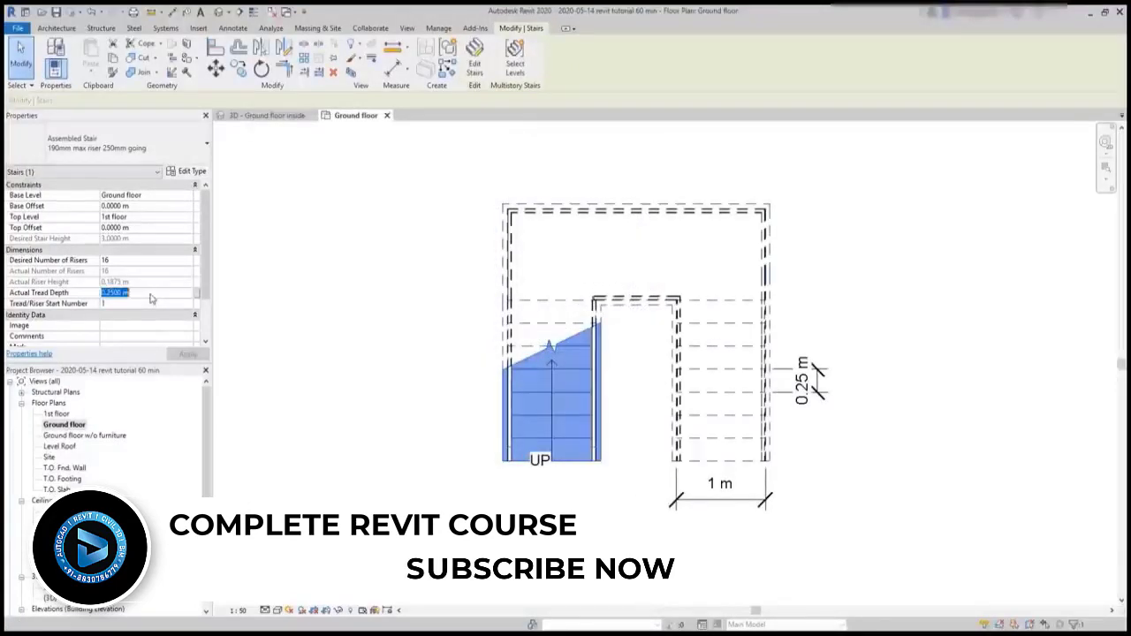
type("0.2")
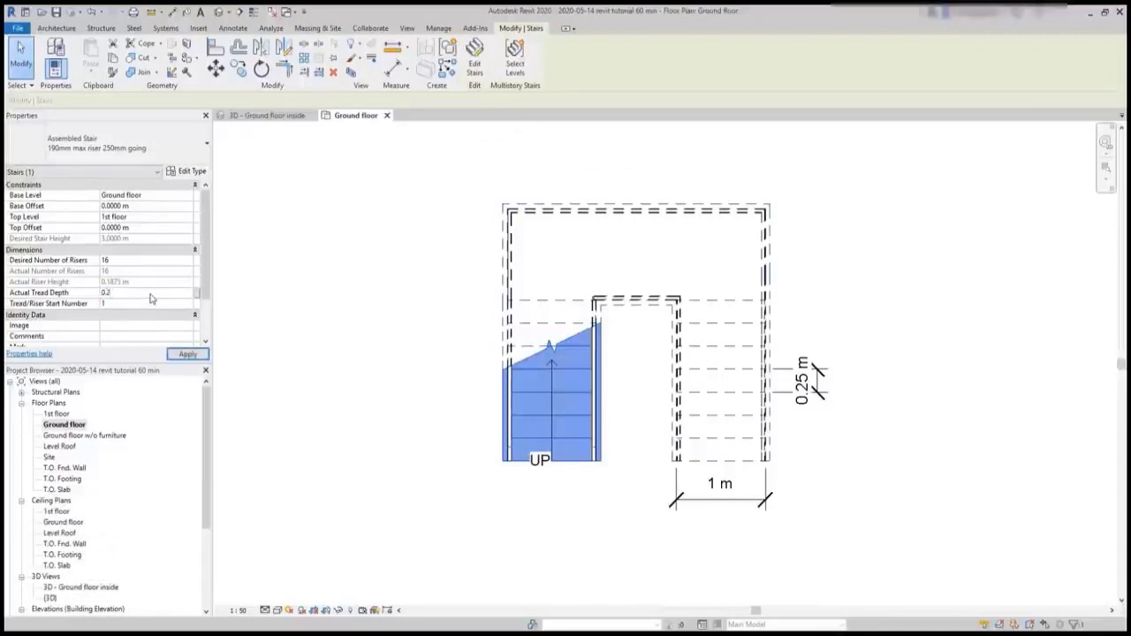
left_click(193, 356)
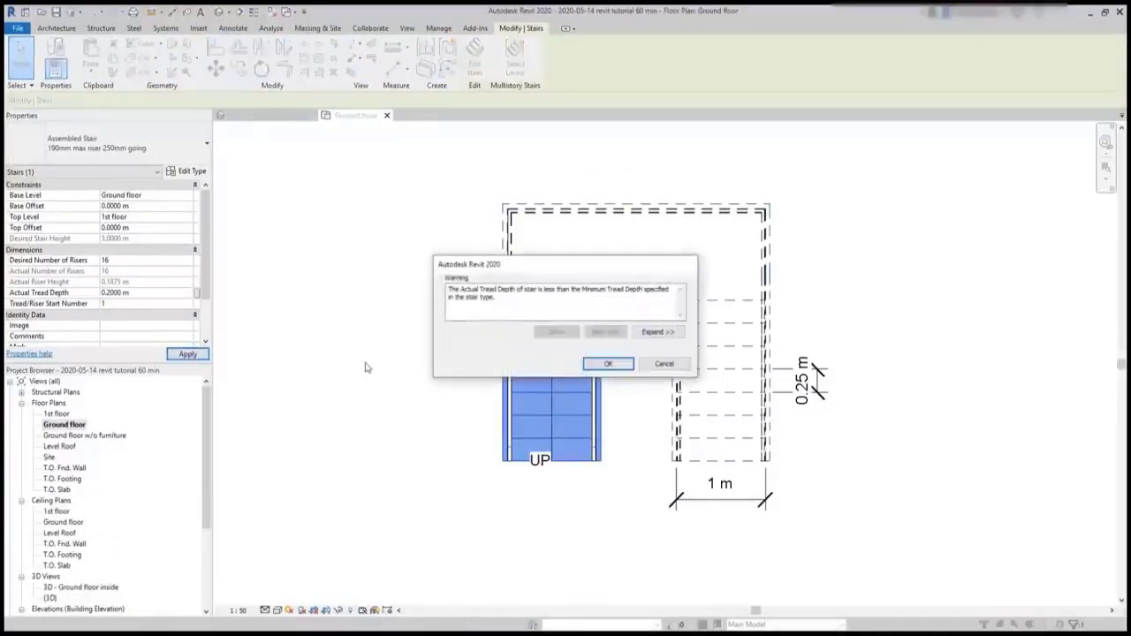
left_click(610, 365)
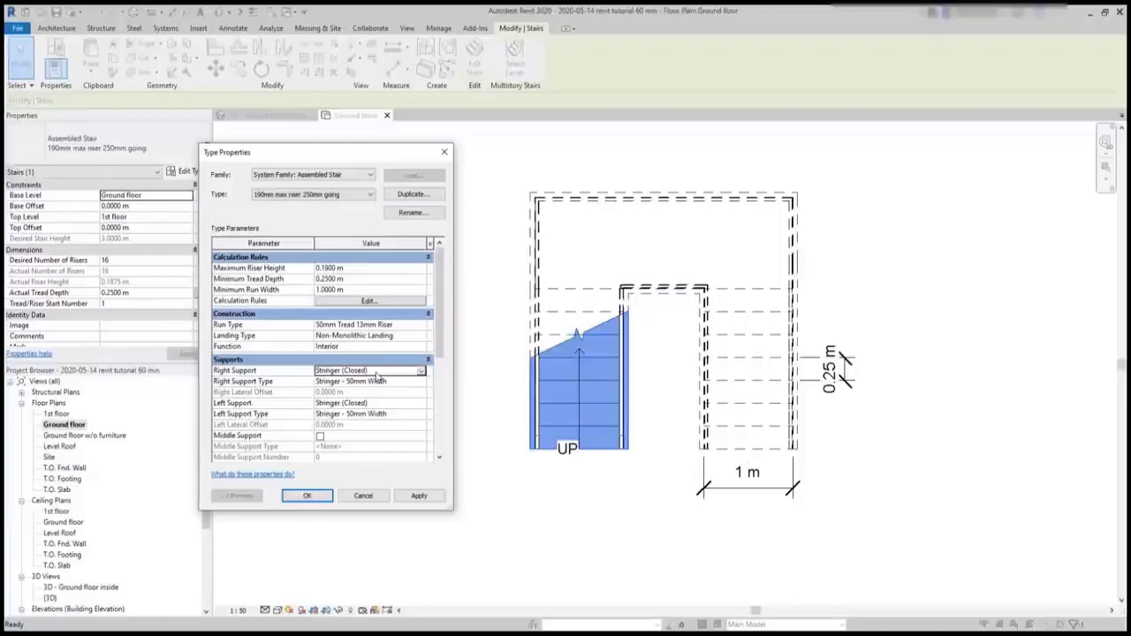
- Set the Right Support of the assembled stair type to None
left_click(380, 371)
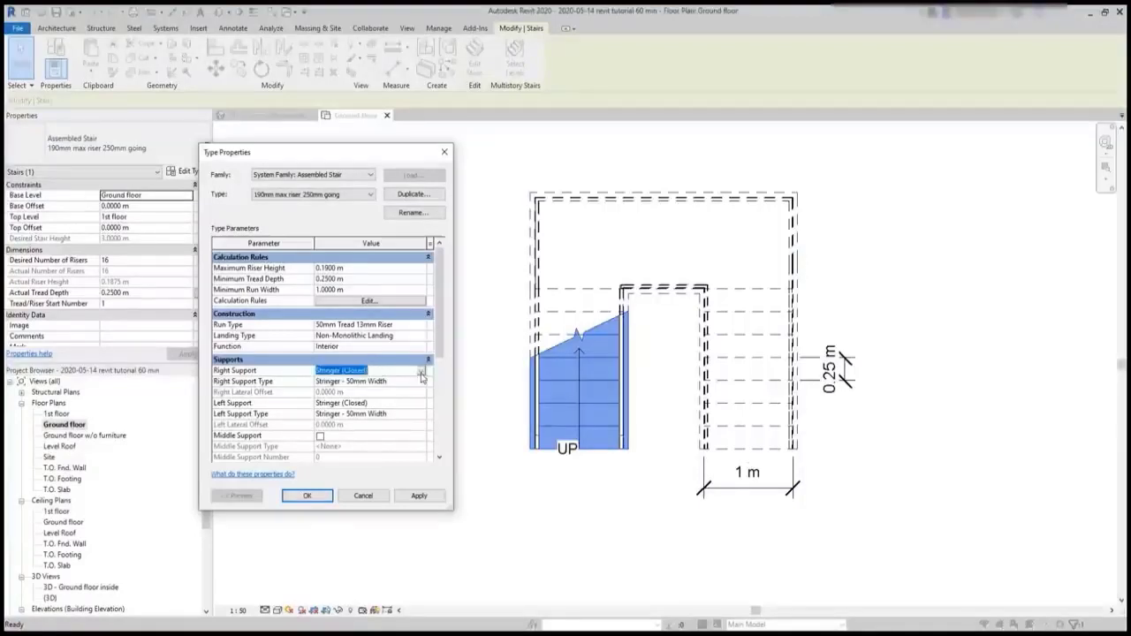
left_click(421, 371)
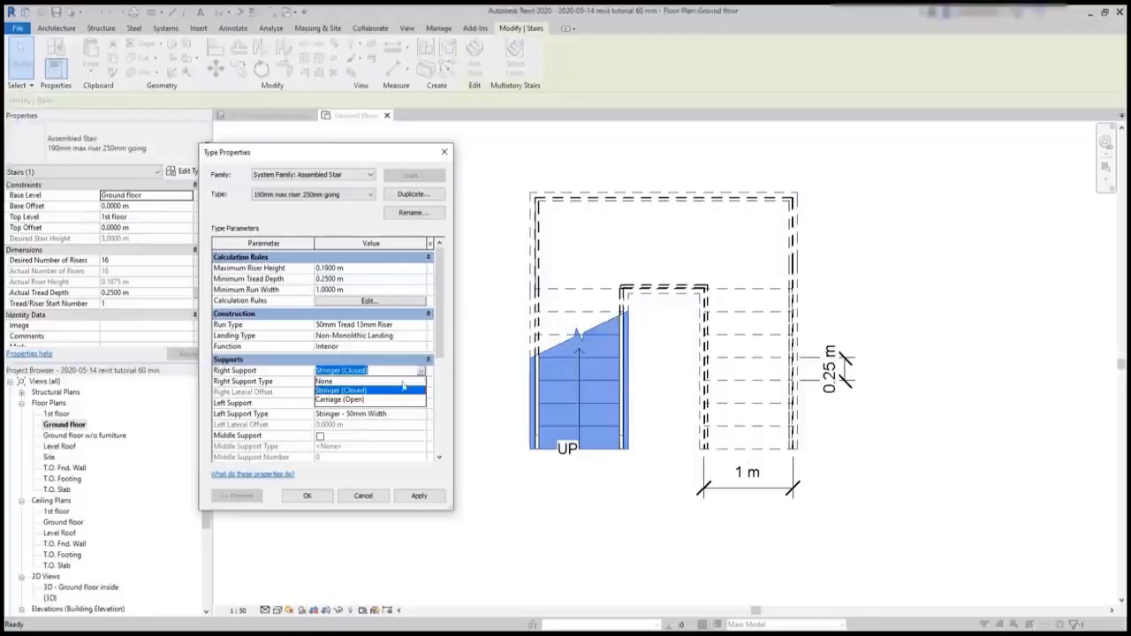
left_click(335, 383)
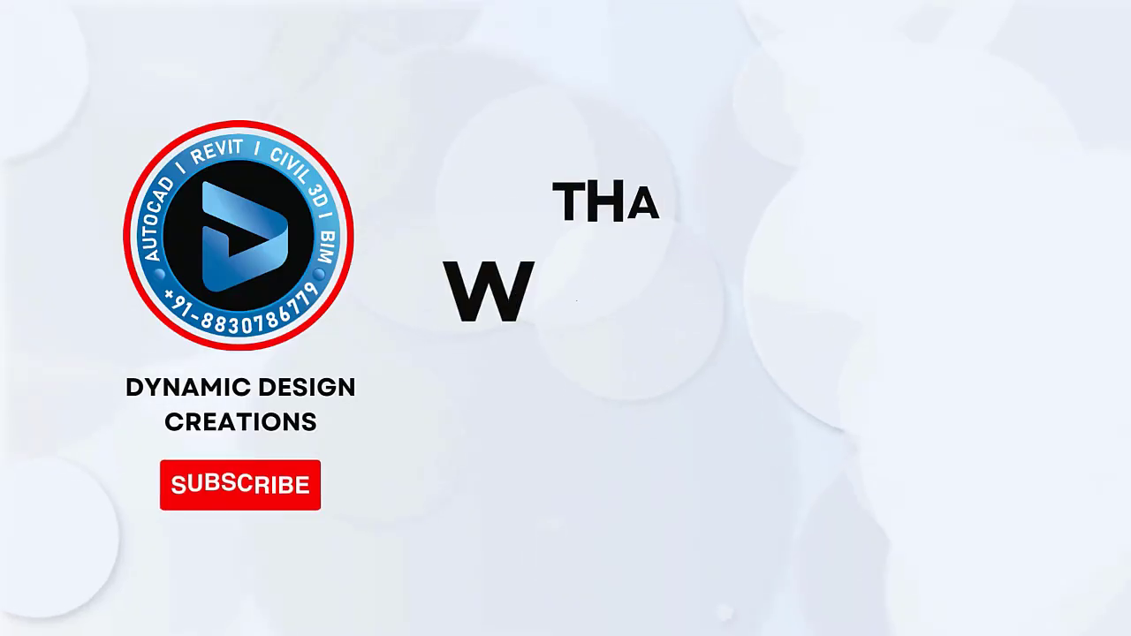